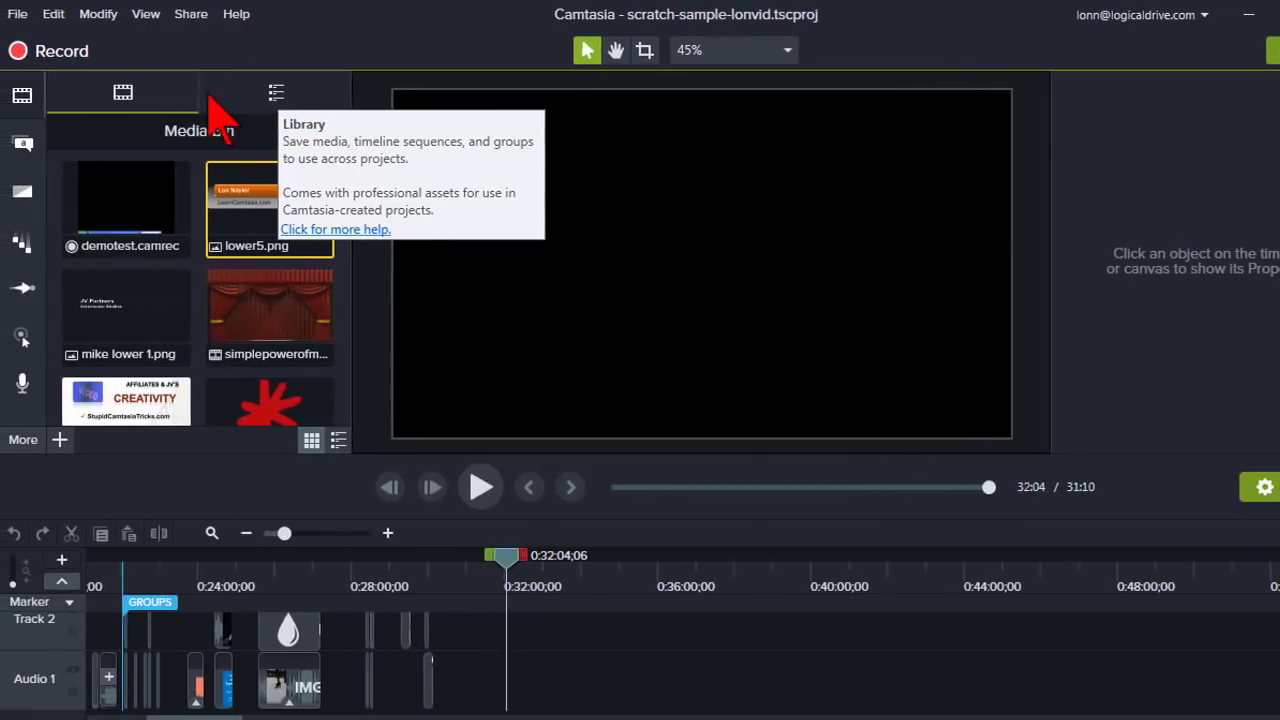
Add a plain ABC text callout in Arial Black at size 256
{"action": "left_click", "coordinate": [23, 147]}
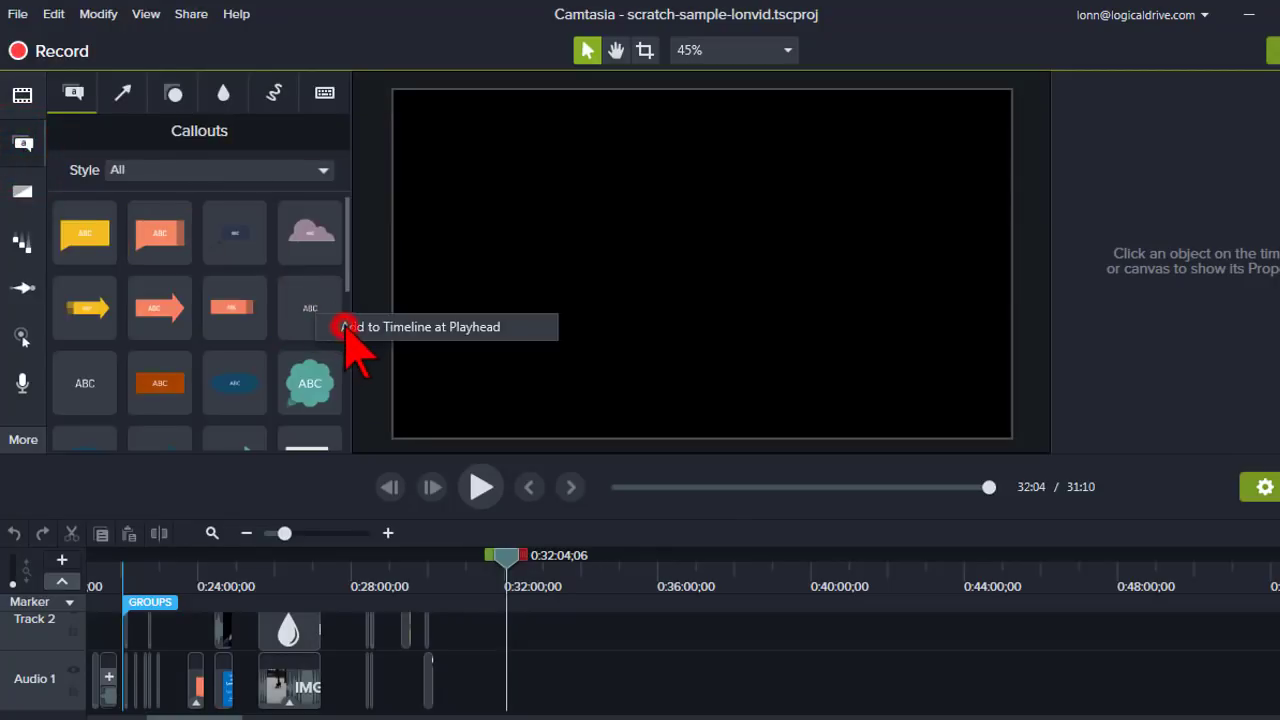
{"action": "left_click", "coordinate": [344, 326]}
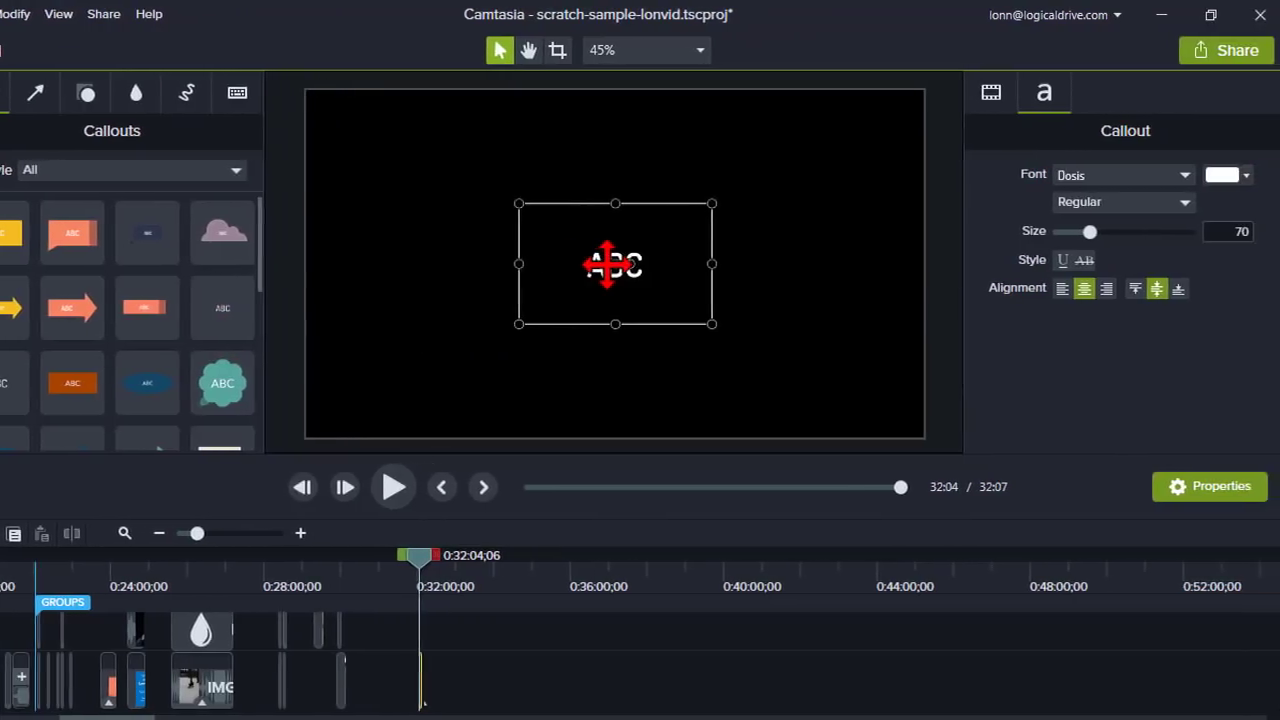
{"action": "left_click", "coordinate": [1181, 176]}
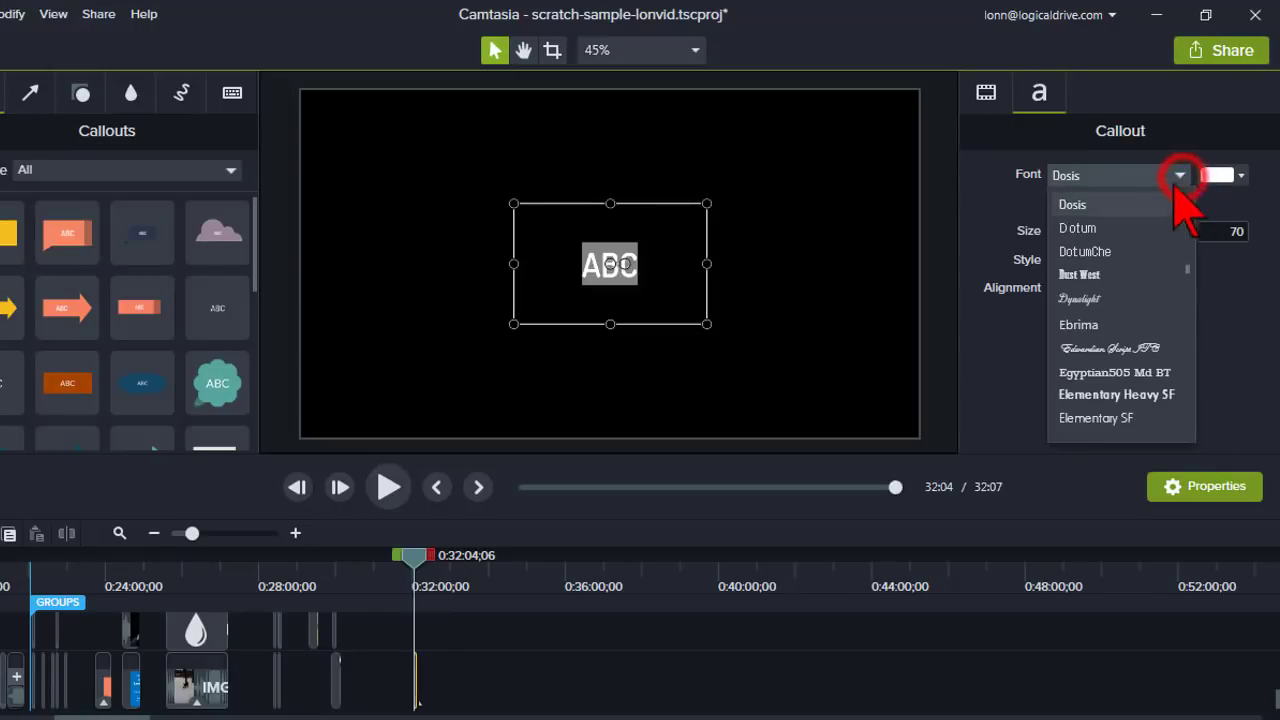
{"action": "scroll", "coordinate": [1150, 215], "scroll_direction": "up", "scroll_amount": 15}
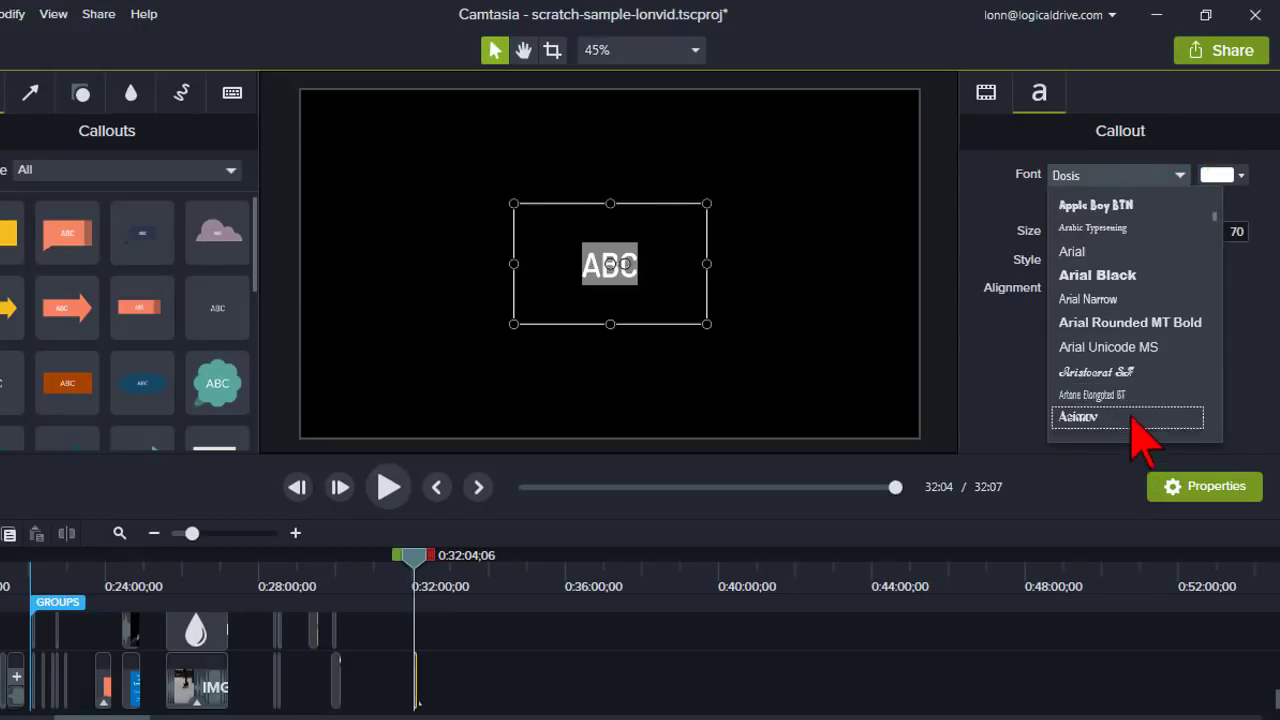
{"action": "left_click", "coordinate": [1117, 276]}
{"action": "left_click_drag", "start_coordinate": [1085, 231], "coordinate": [1192, 238]}
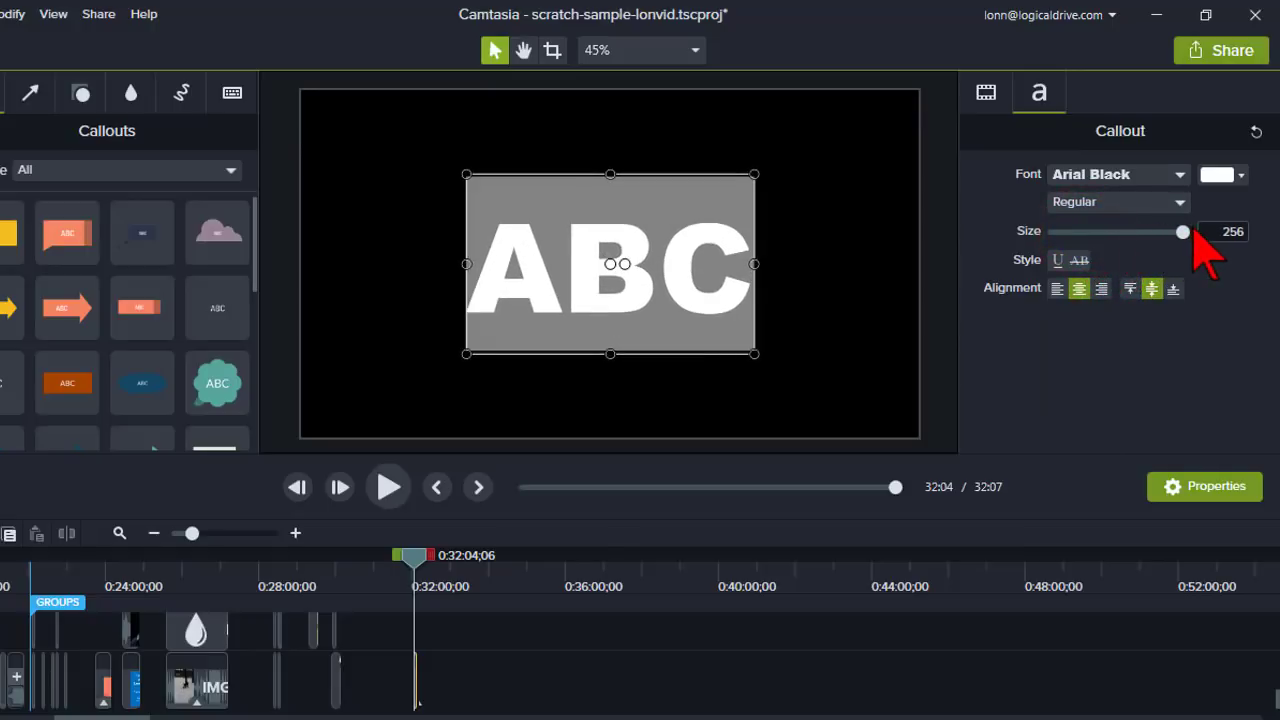
Change the project canvas colour from black to blue in Project Settings
{"action": "left_click", "coordinate": [815, 268]}
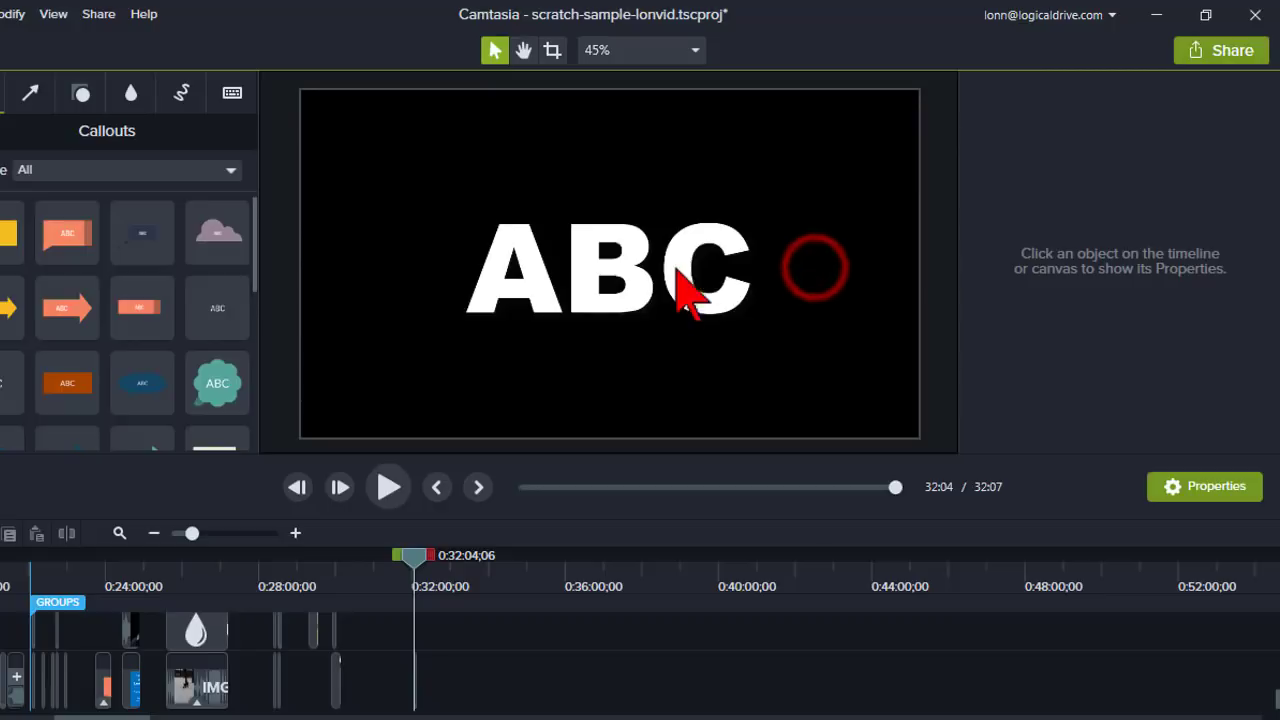
{"action": "left_click", "coordinate": [695, 50]}
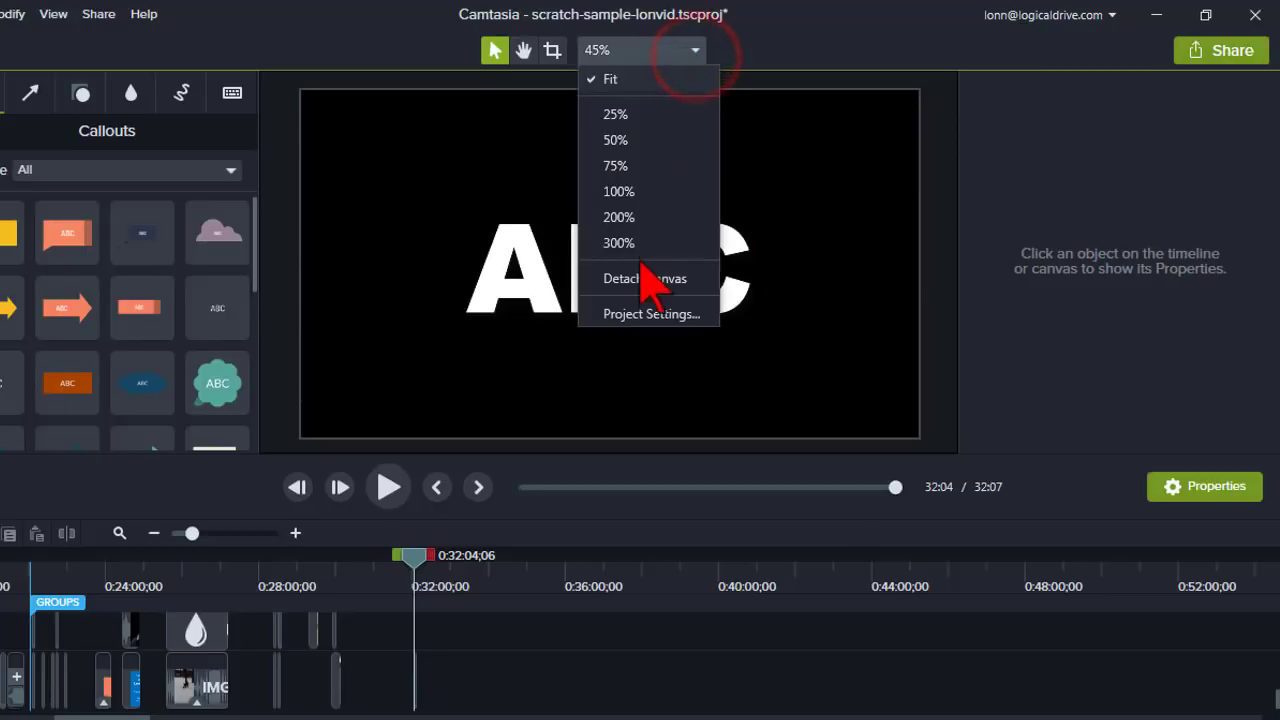
{"action": "left_click", "coordinate": [645, 313]}
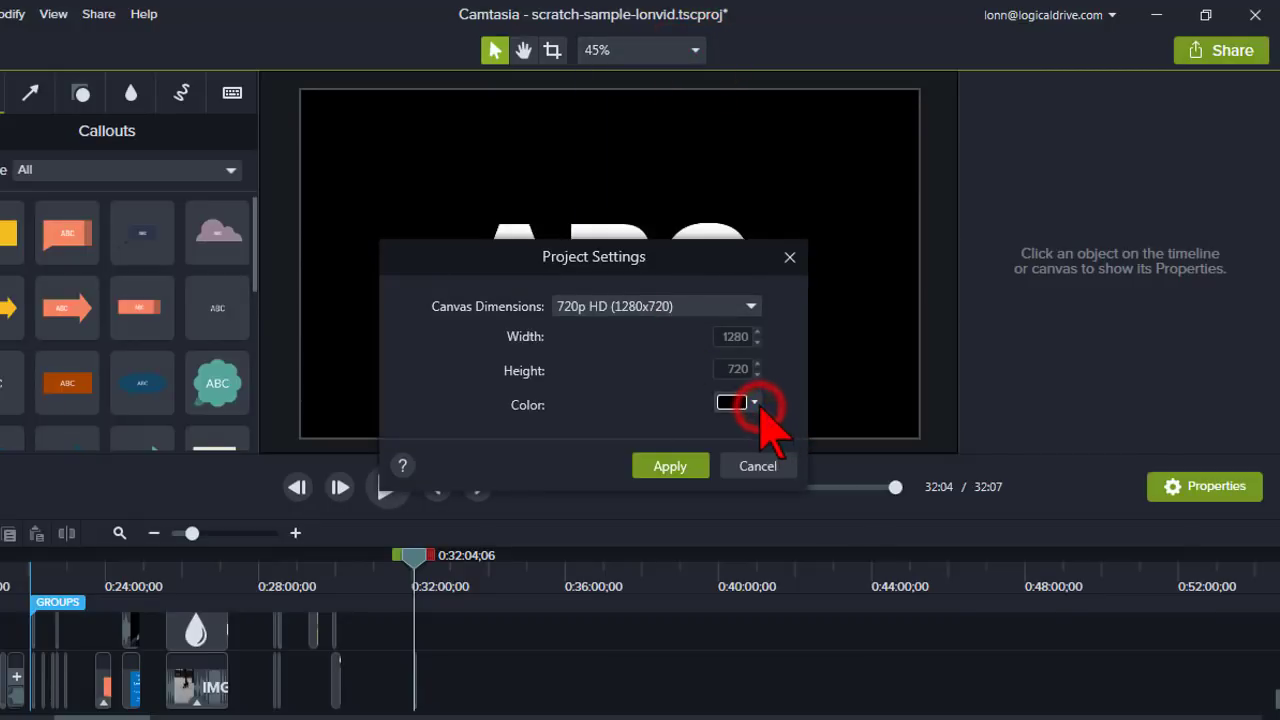
{"action": "left_click", "coordinate": [755, 402]}
{"action": "left_click", "coordinate": [748, 468]}
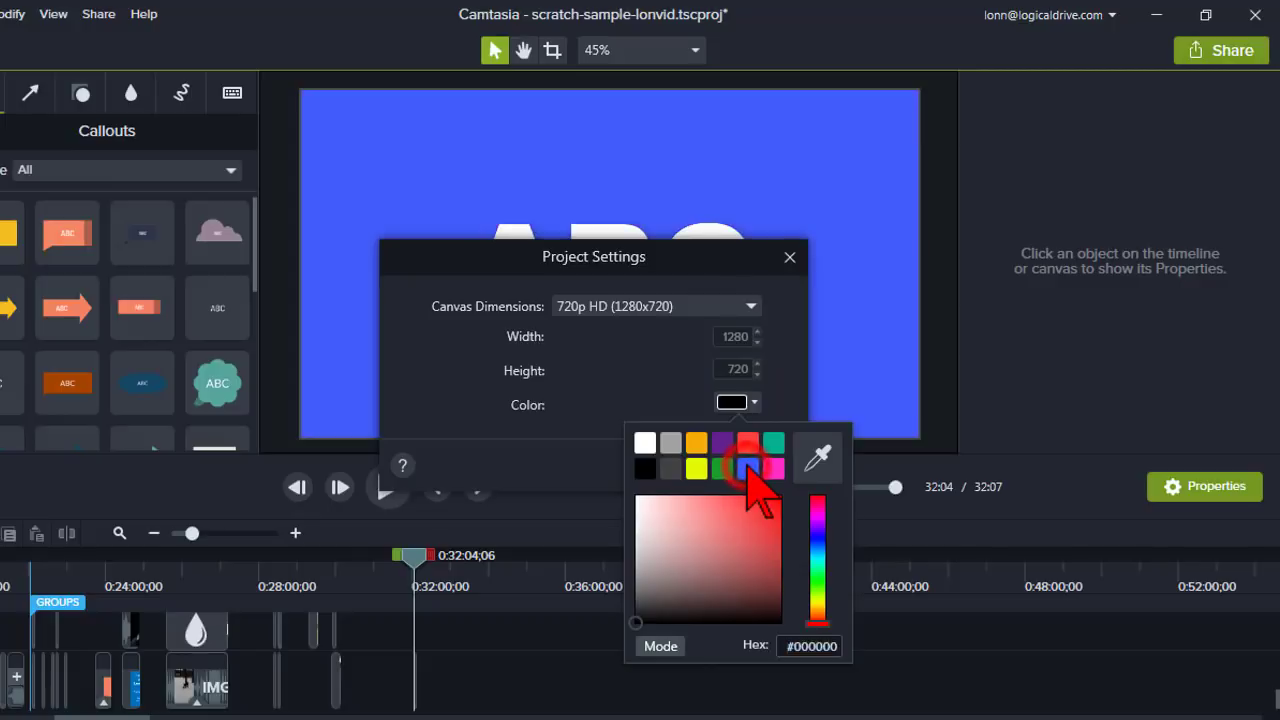
{"action": "left_click", "coordinate": [688, 464]}
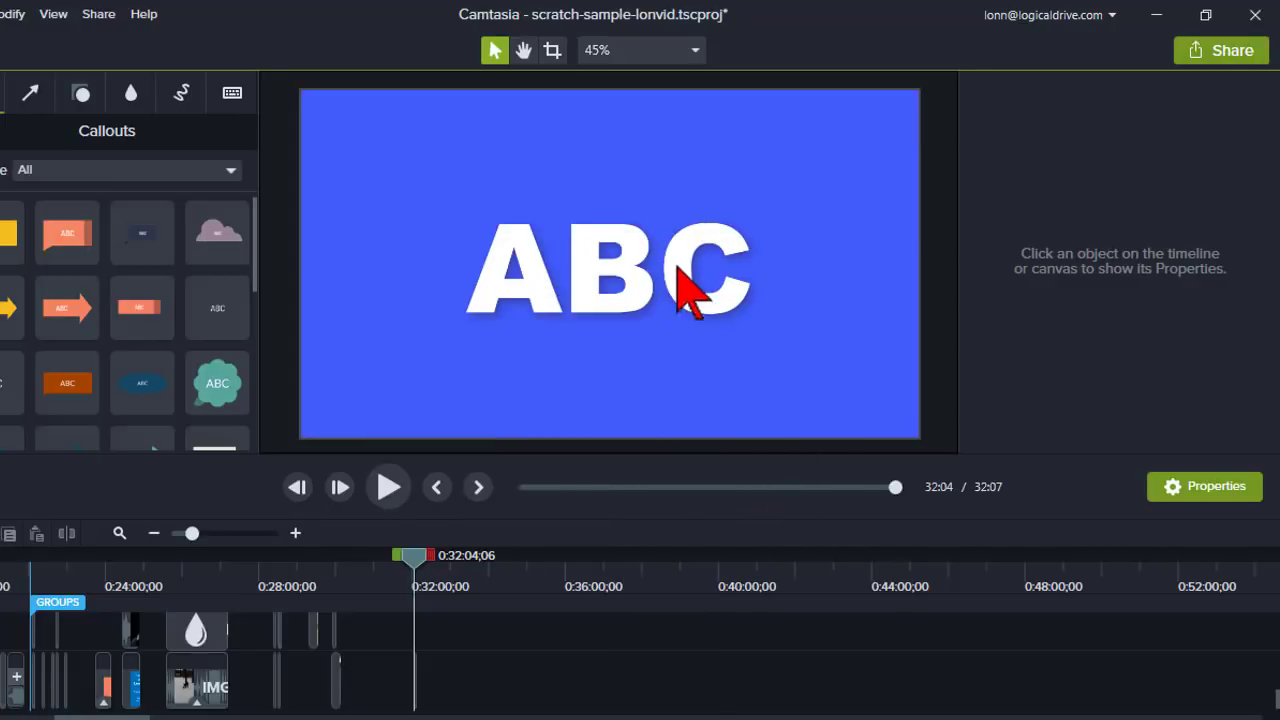
Turn off the ABC callout's drop shadow in its Visual Properties
{"action": "left_click", "coordinate": [246, 531]}
{"action": "left_click_drag", "start_coordinate": [1005, 688], "coordinate": [700, 688]}
{"action": "left_click", "coordinate": [714, 586]}
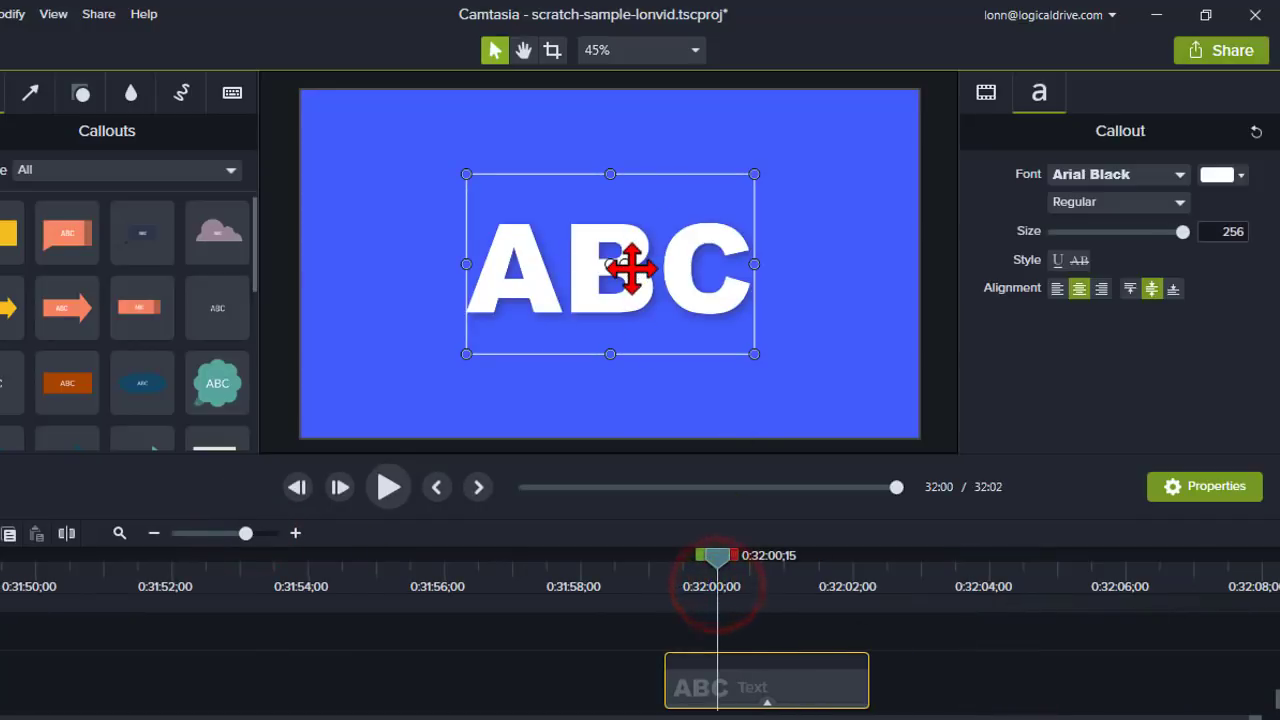
{"action": "mouse_move", "coordinate": [748, 702]}
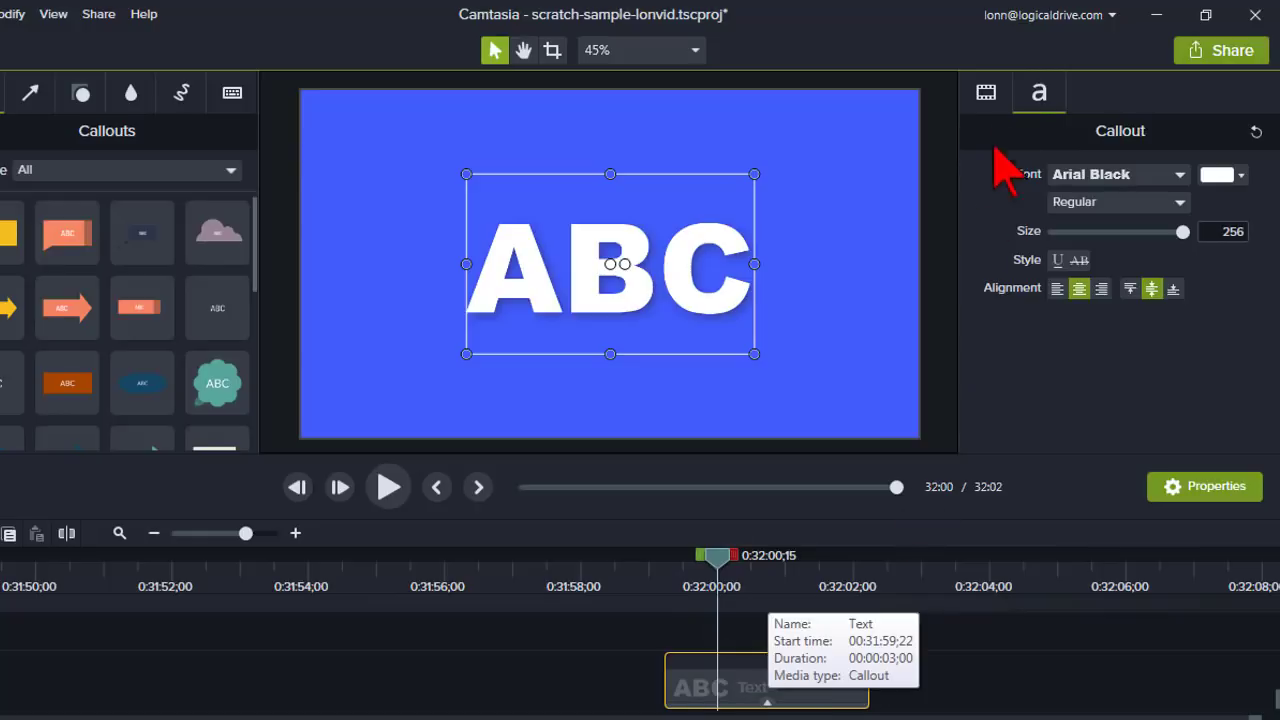
{"action": "left_click", "coordinate": [988, 94]}
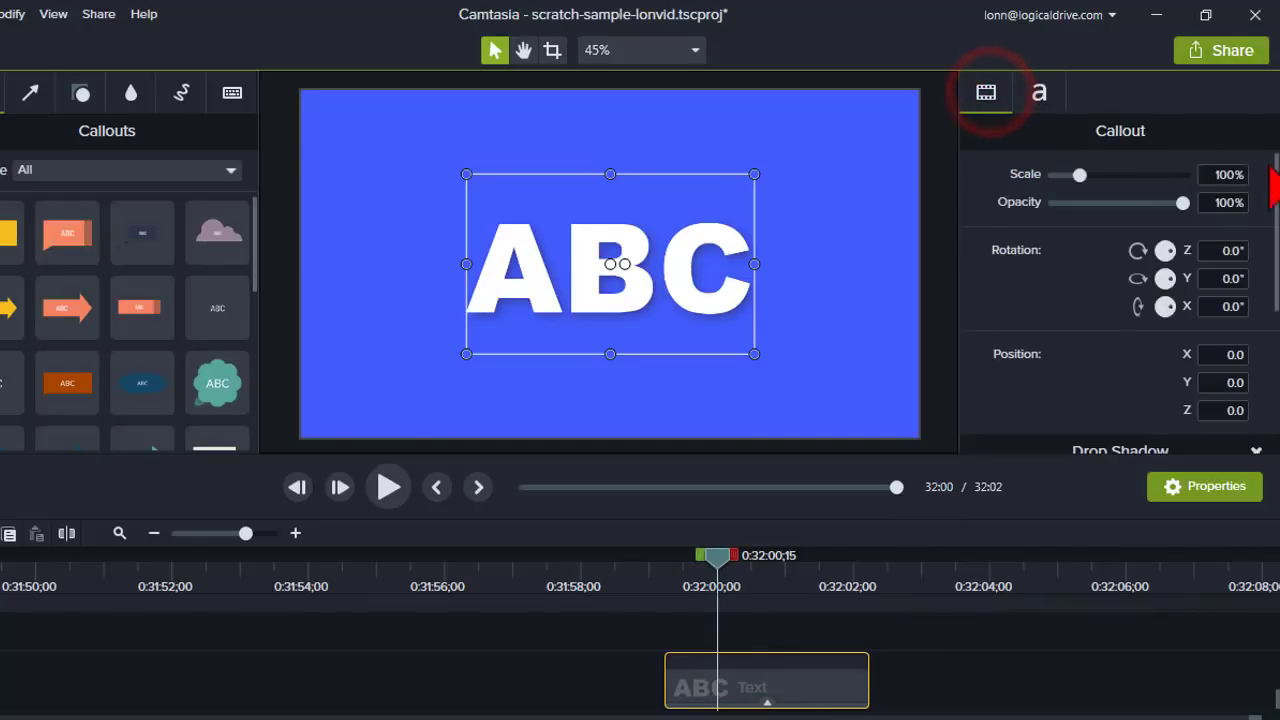
{"action": "scroll", "coordinate": [1268, 190], "scroll_direction": "down", "scroll_amount": 4}
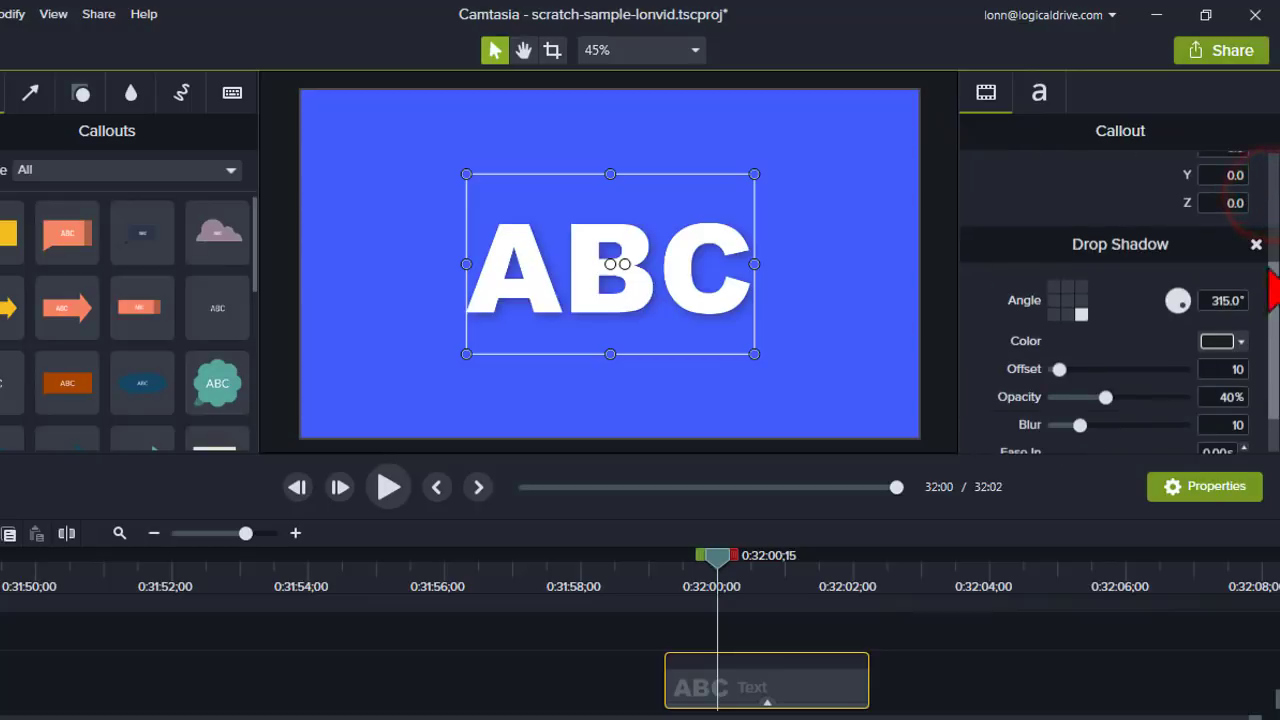
{"action": "left_click", "coordinate": [1256, 246]}
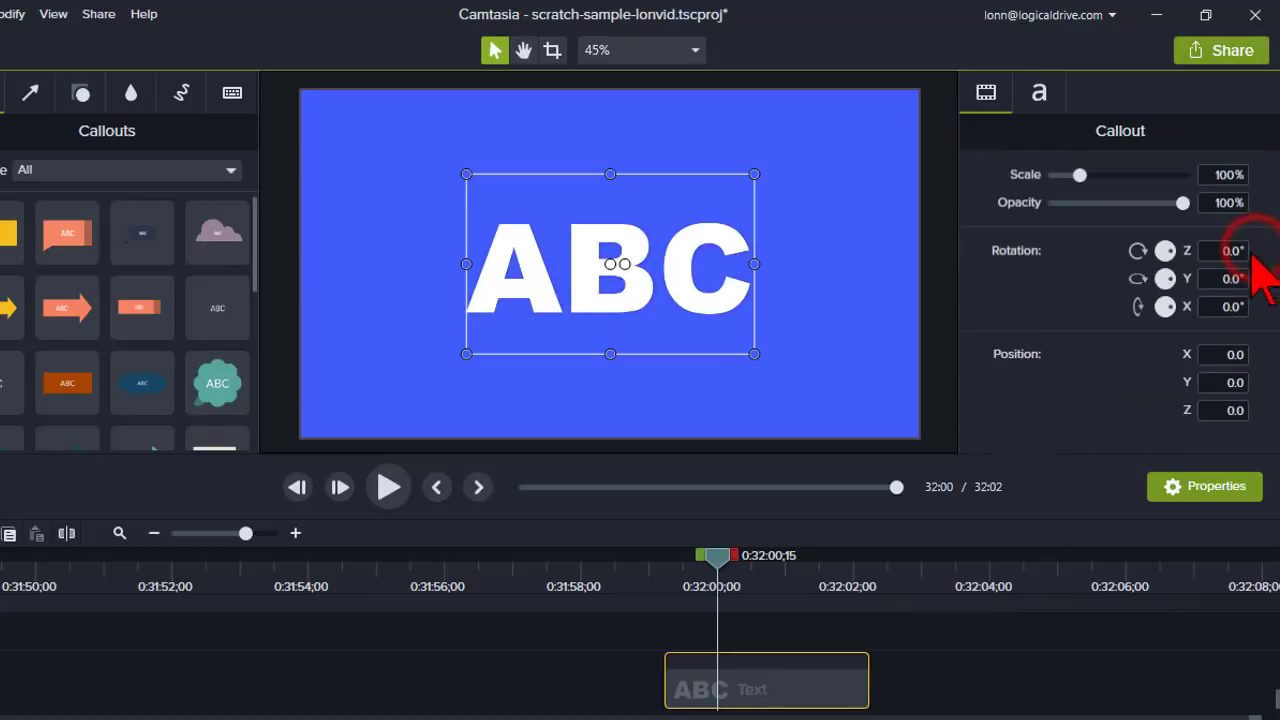
Increase the ABC callout's font size from 256 to 400
{"action": "double_click", "coordinate": [609, 266]}
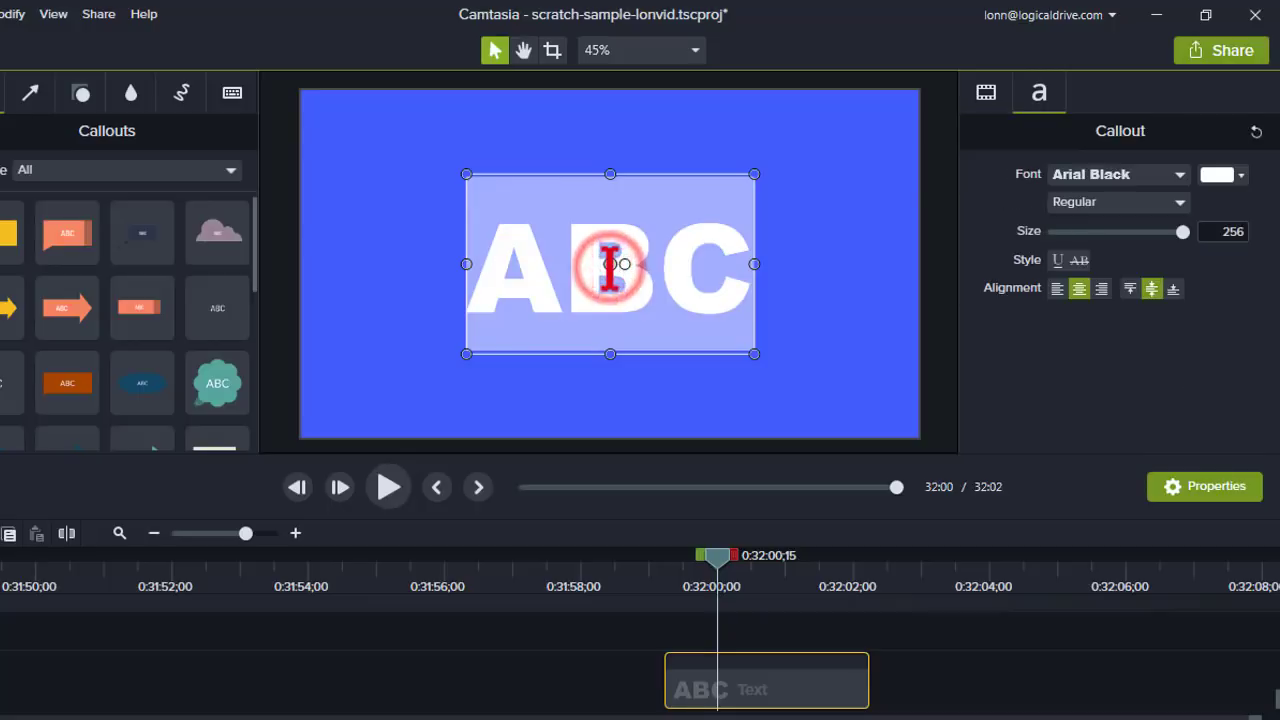
{"action": "left_click", "coordinate": [1218, 232]}
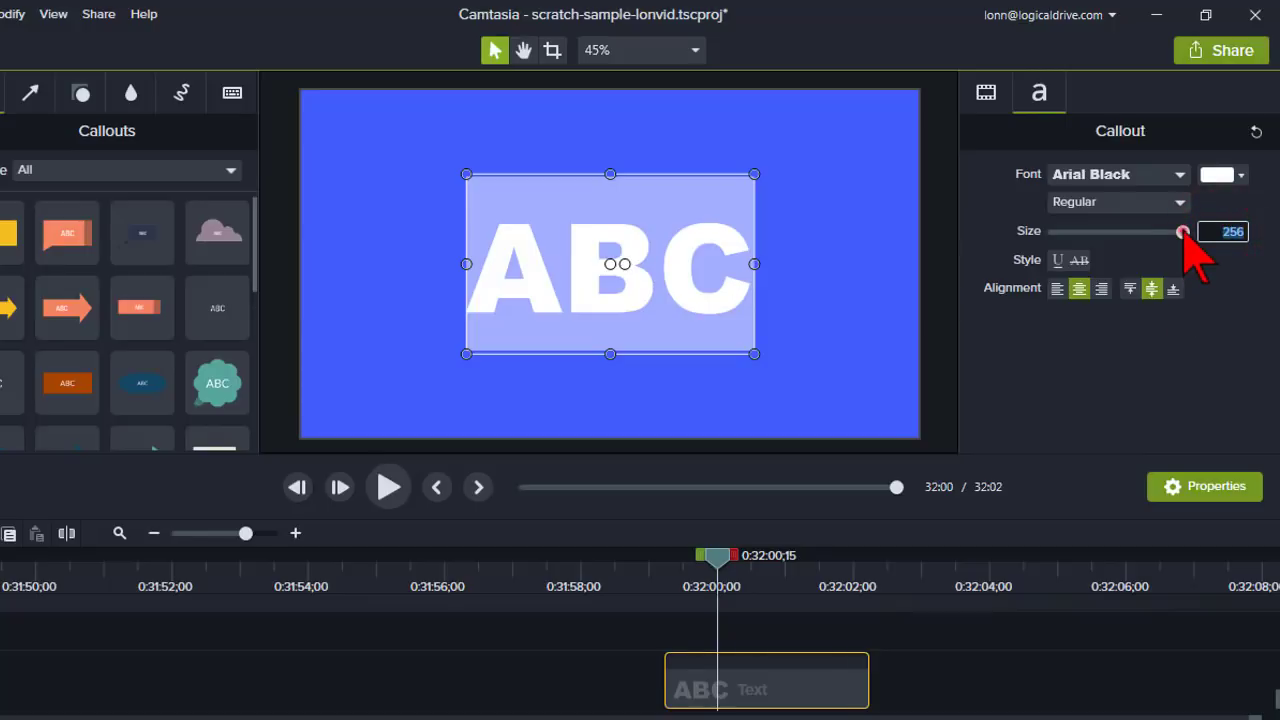
{"action": "left_click_drag", "start_coordinate": [1183, 232], "coordinate": [1163, 232]}
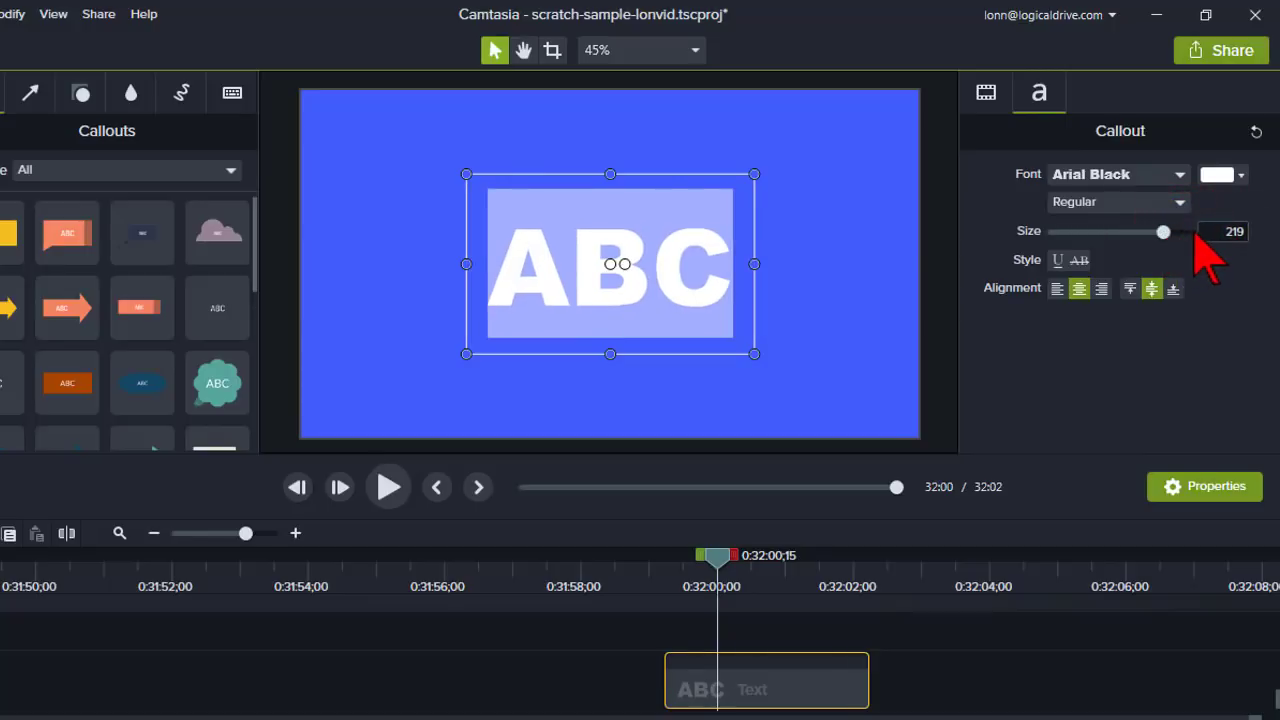
{"action": "key", "text": "ctrl+z"}
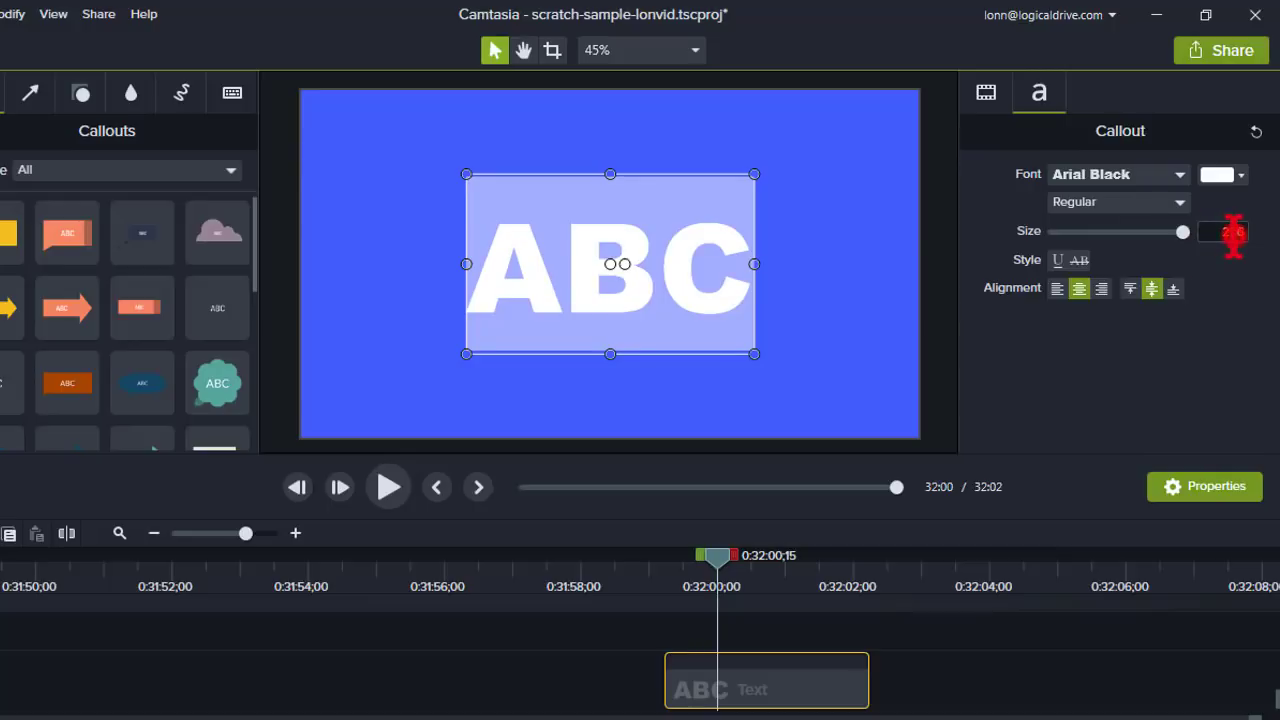
{"action": "left_click", "coordinate": [1233, 233]}
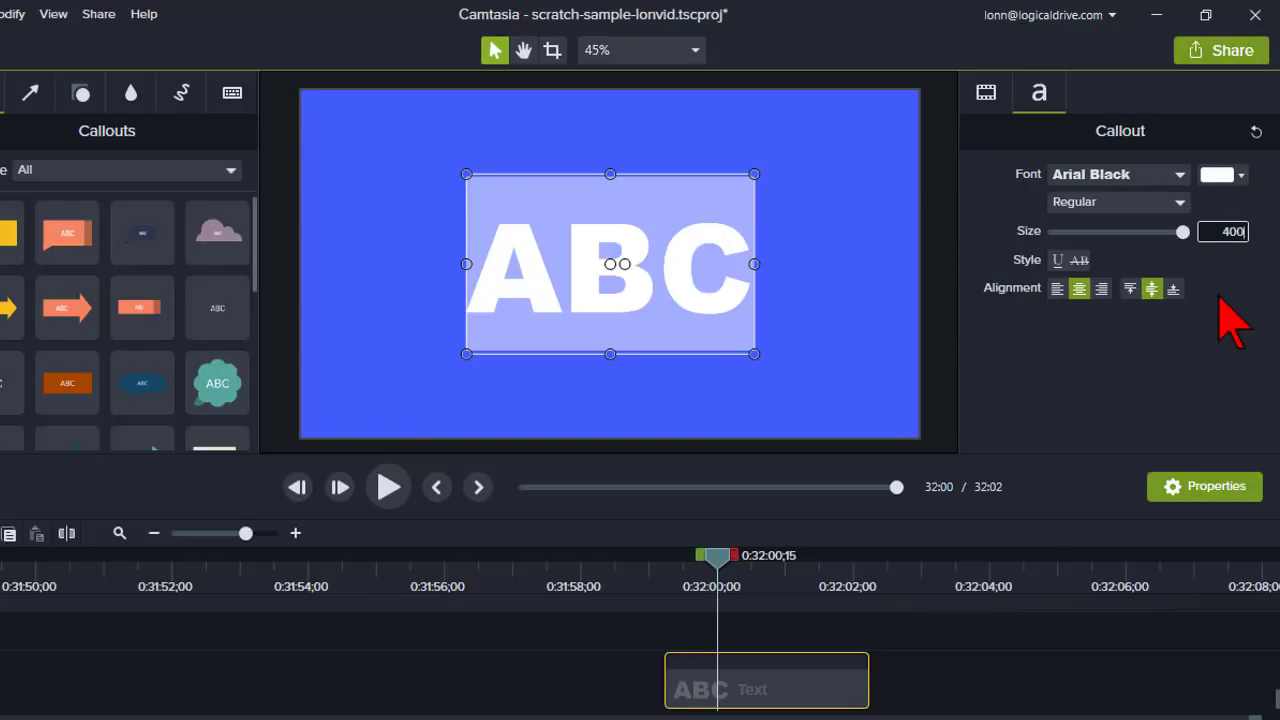
{"action": "key", "text": "Return"}
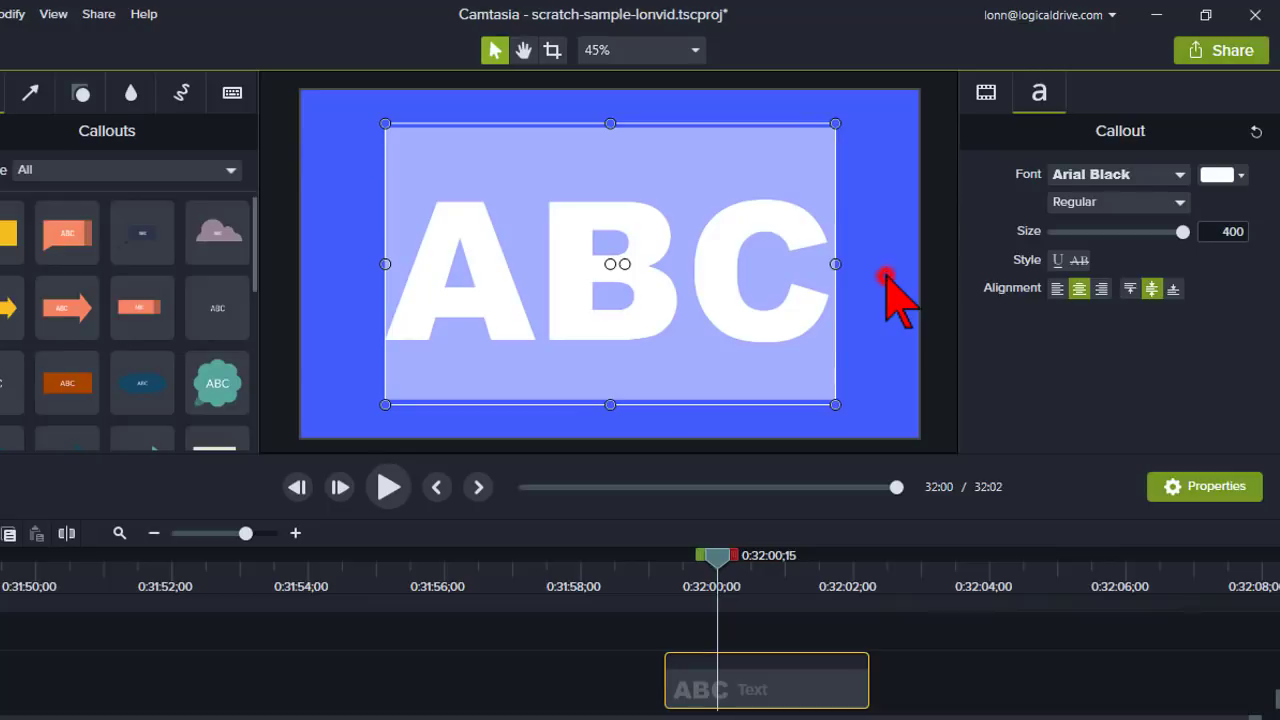
{"action": "left_click", "coordinate": [884, 272]}
{"action": "left_click", "coordinate": [656, 290]}
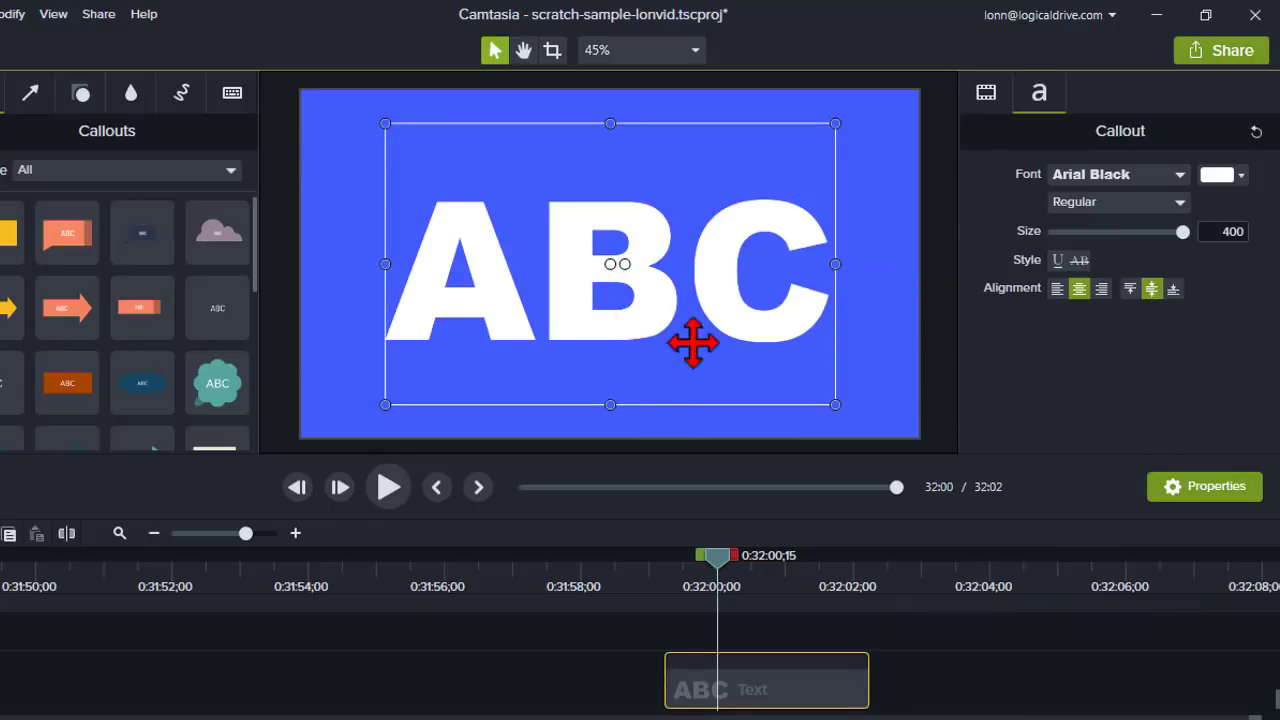
Set the ABC Text clip's duration to 5 seconds
{"action": "left_click_drag", "start_coordinate": [695, 451], "coordinate": [700, 340]}
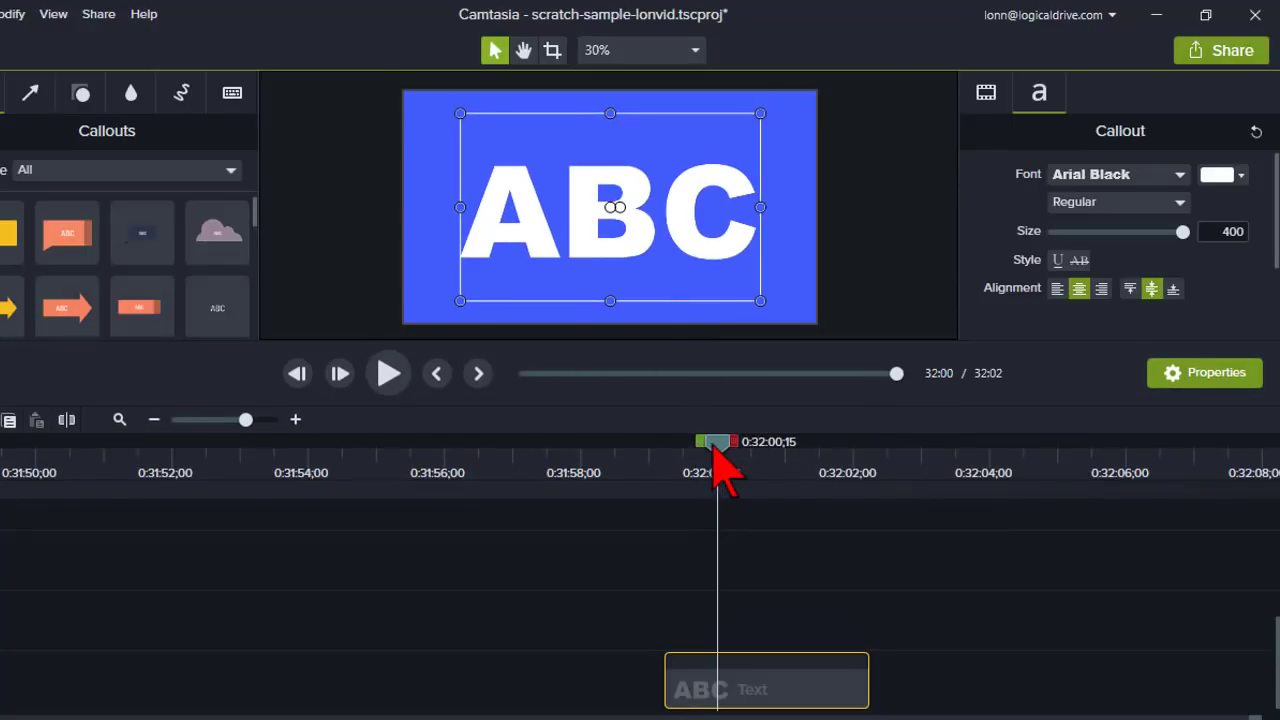
{"action": "left_click_drag", "start_coordinate": [718, 470], "coordinate": [671, 466]}
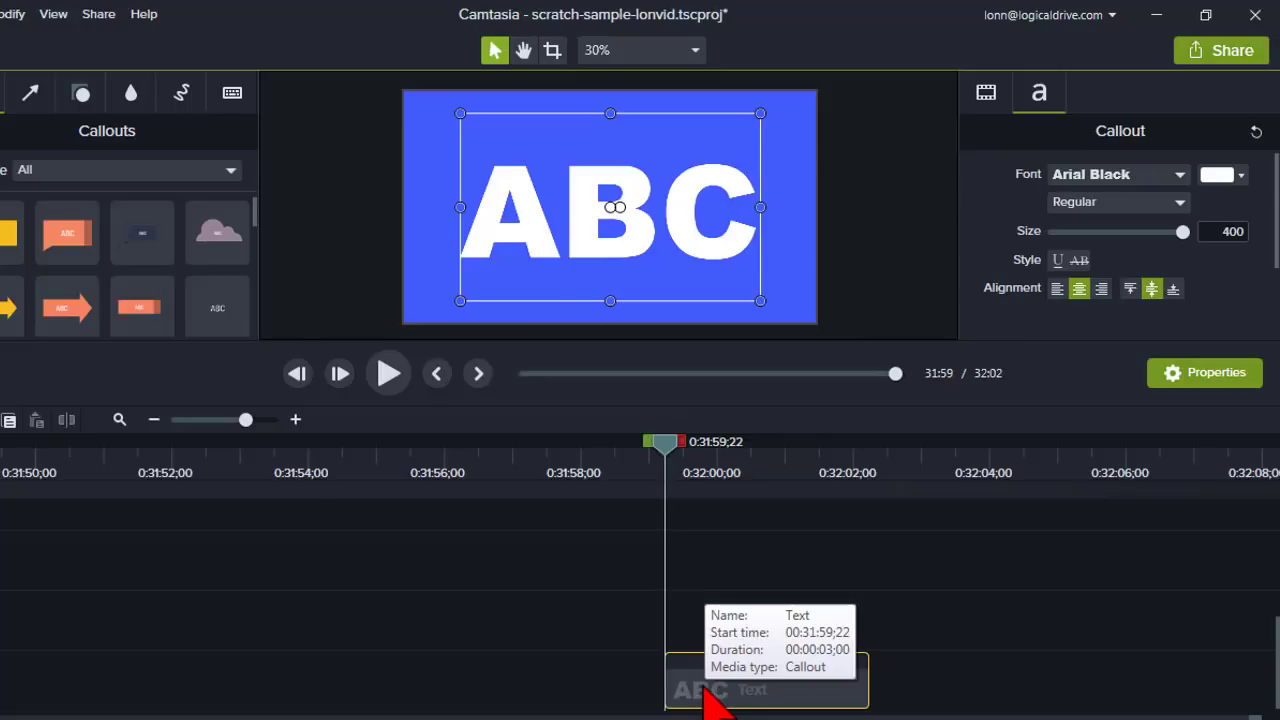
{"action": "left_click", "coordinate": [671, 455]}
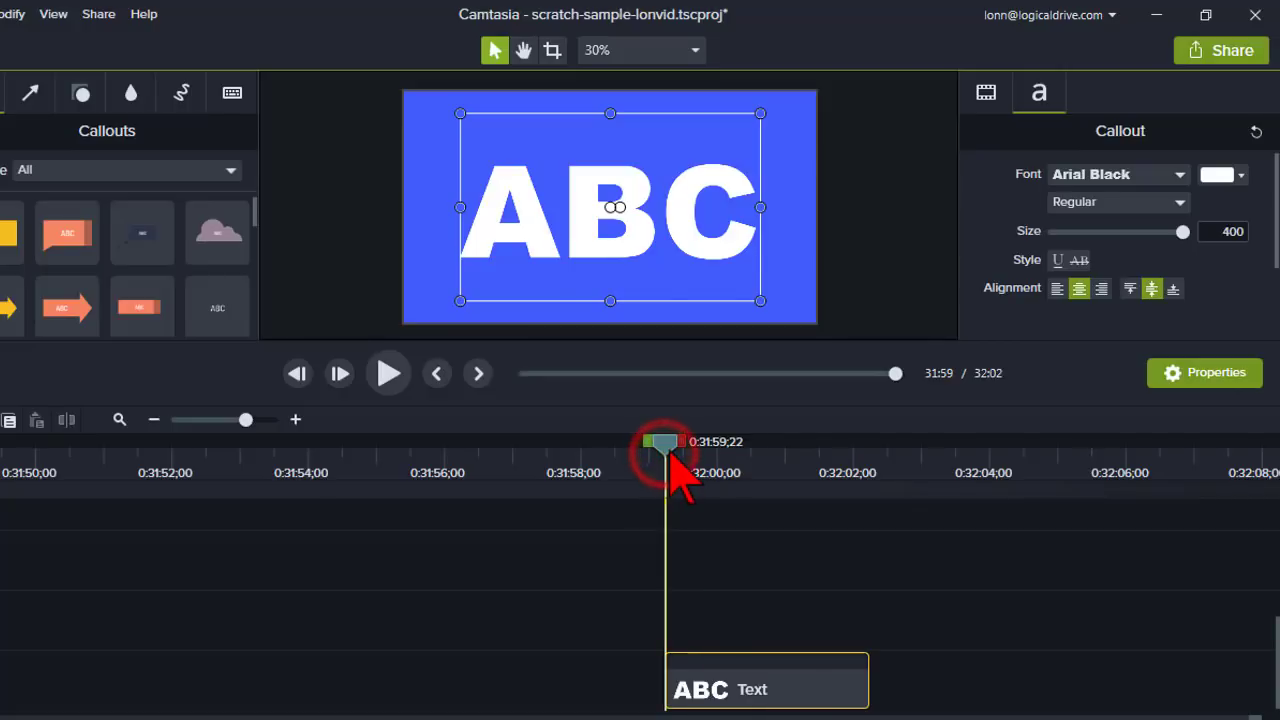
{"action": "right_click", "coordinate": [720, 688]}
{"action": "left_click", "coordinate": [780, 628]}
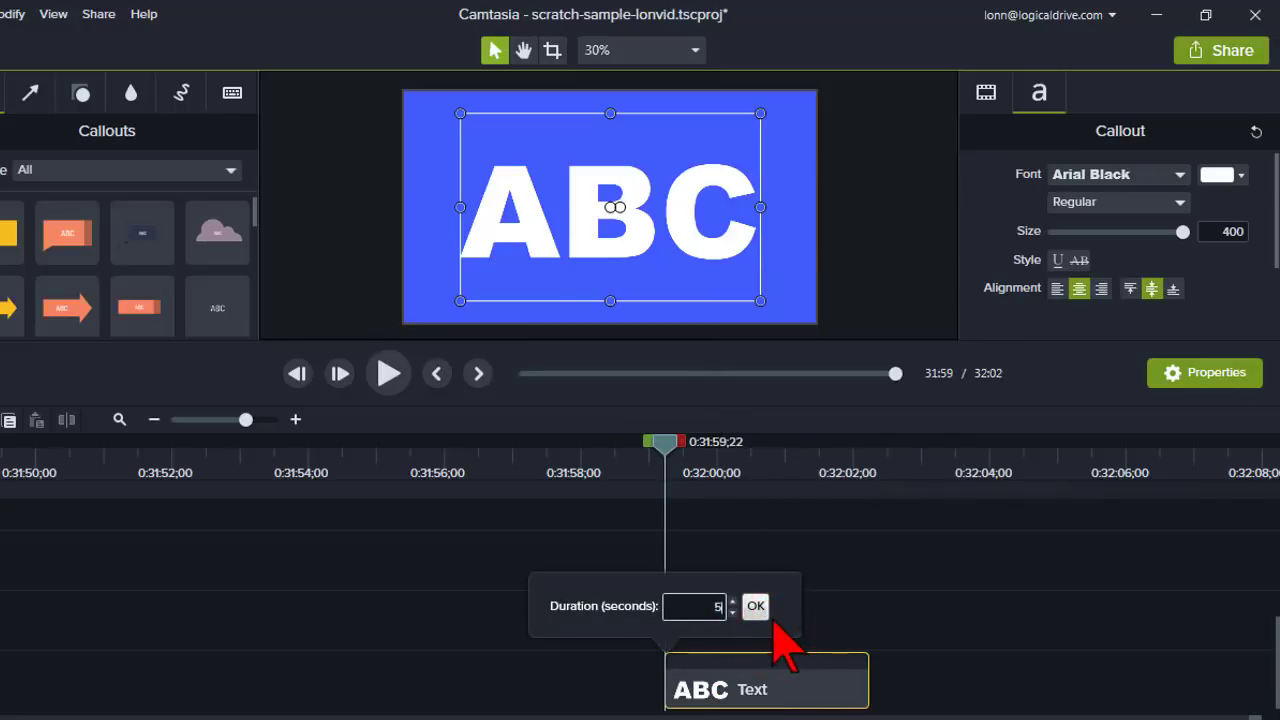
{"action": "left_click", "coordinate": [772, 621]}
{"action": "mouse_move", "coordinate": [860, 685]}
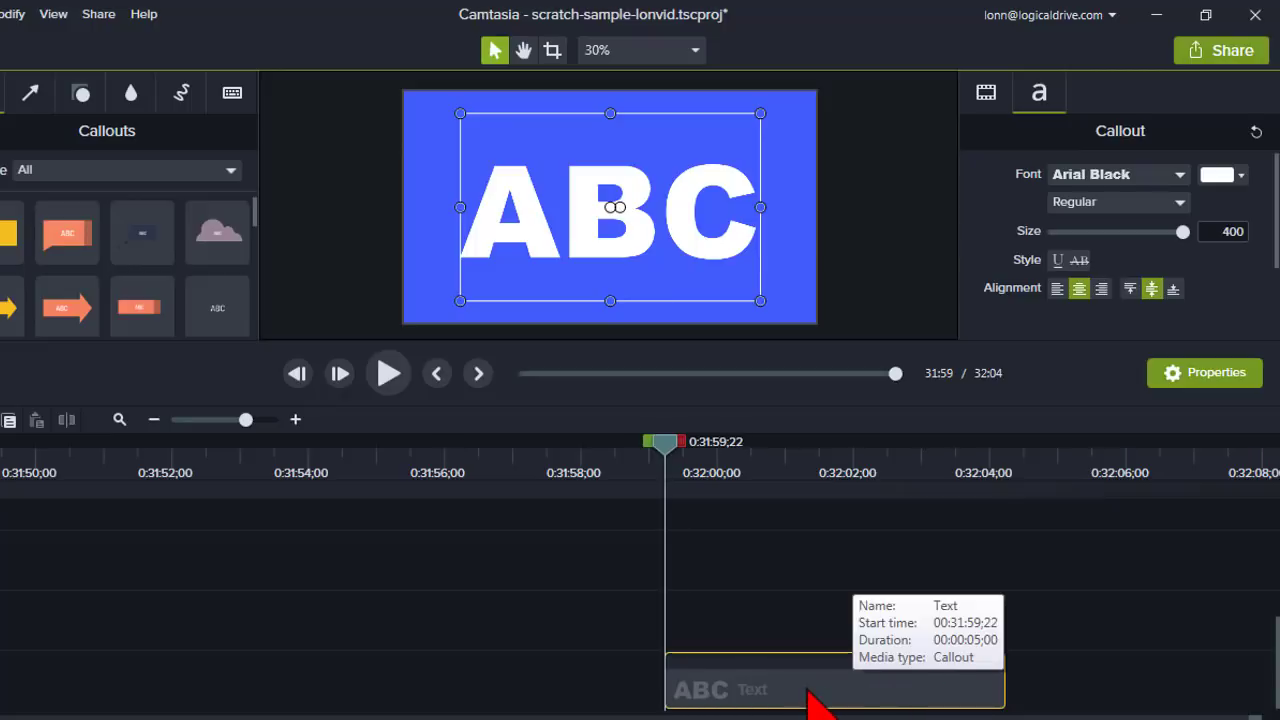
Copy the ABC Text clip and paste two copies onto stacked tracks, aligned with the original's start
{"action": "left_click", "coordinate": [665, 446]}
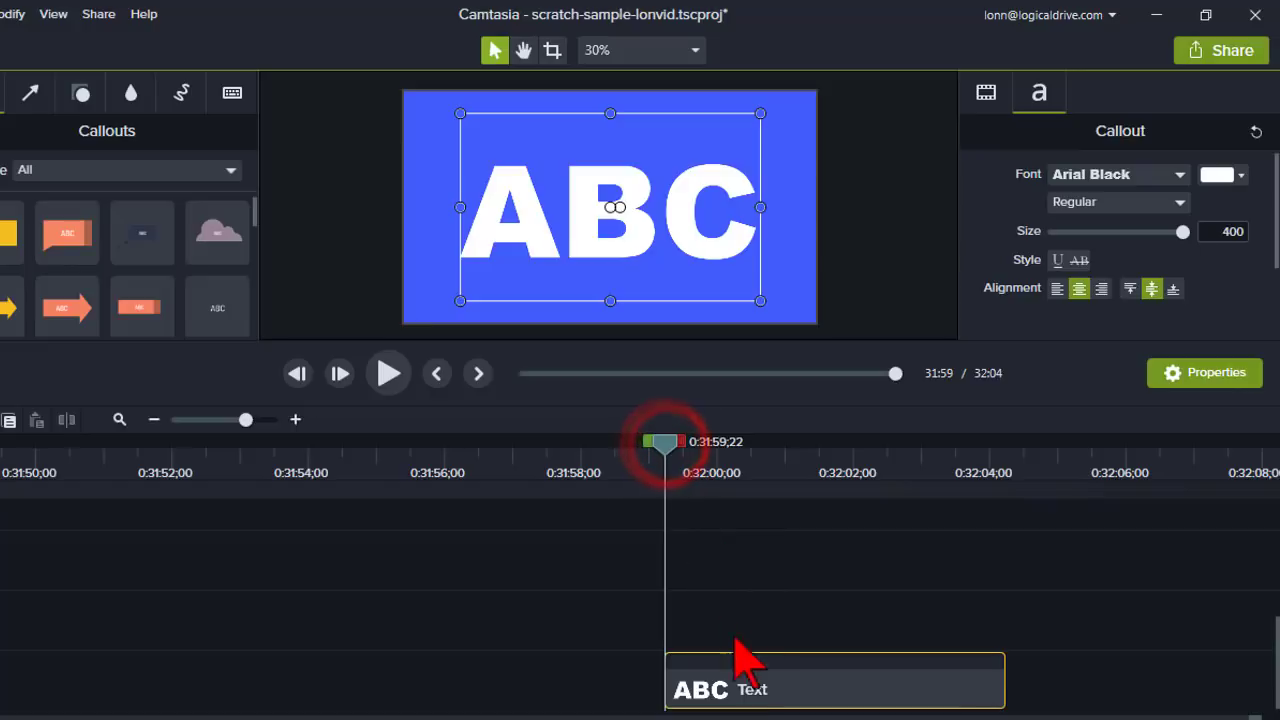
{"action": "right_click", "coordinate": [747, 690]}
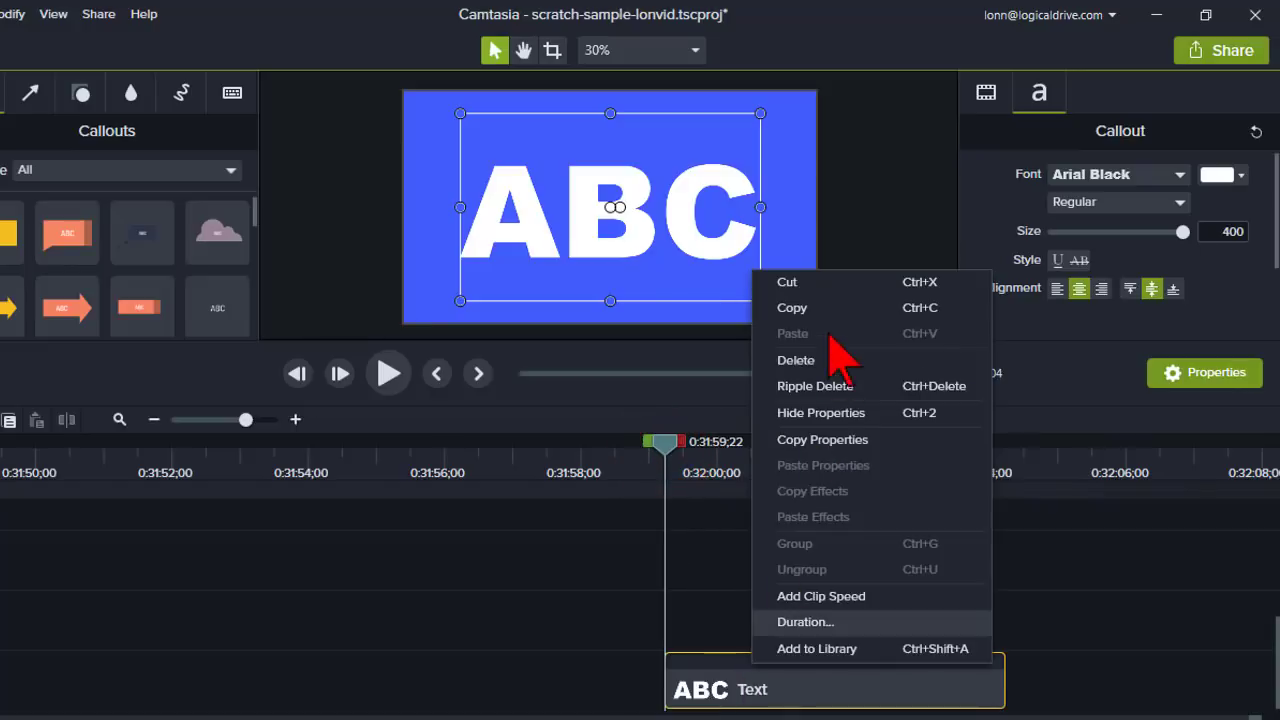
{"action": "left_click", "coordinate": [828, 306]}
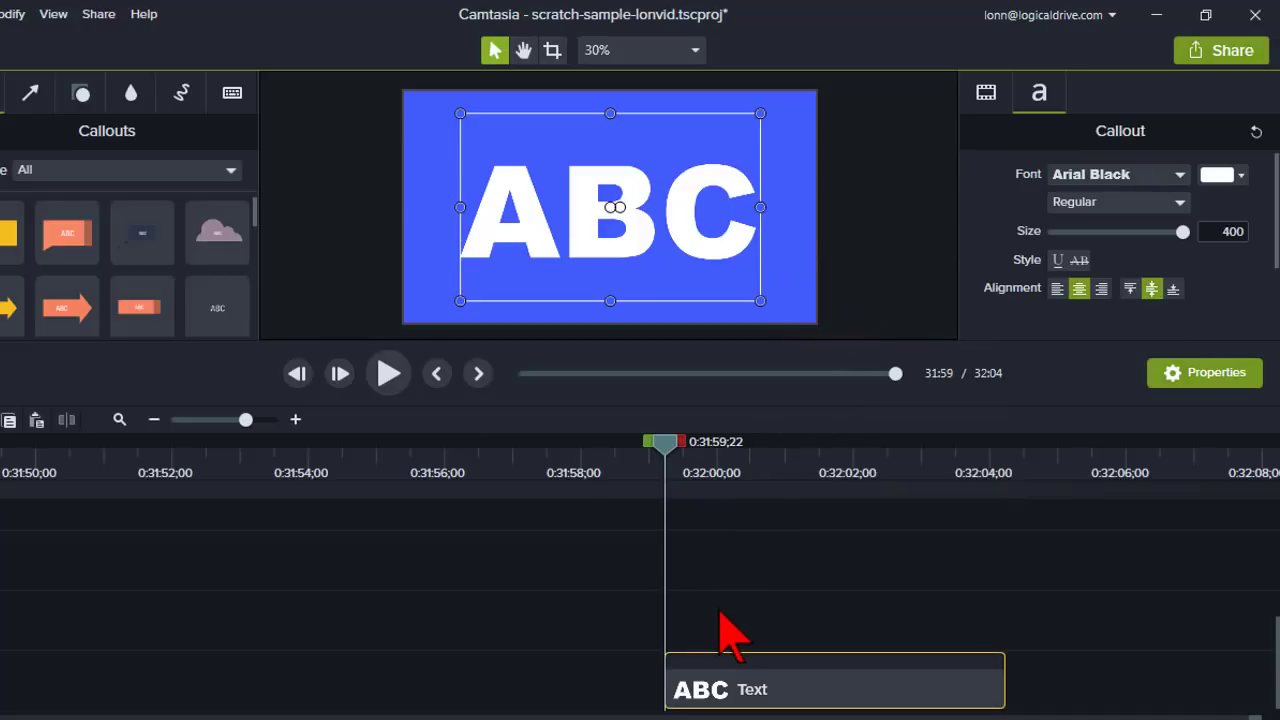
{"action": "right_click", "coordinate": [724, 600]}
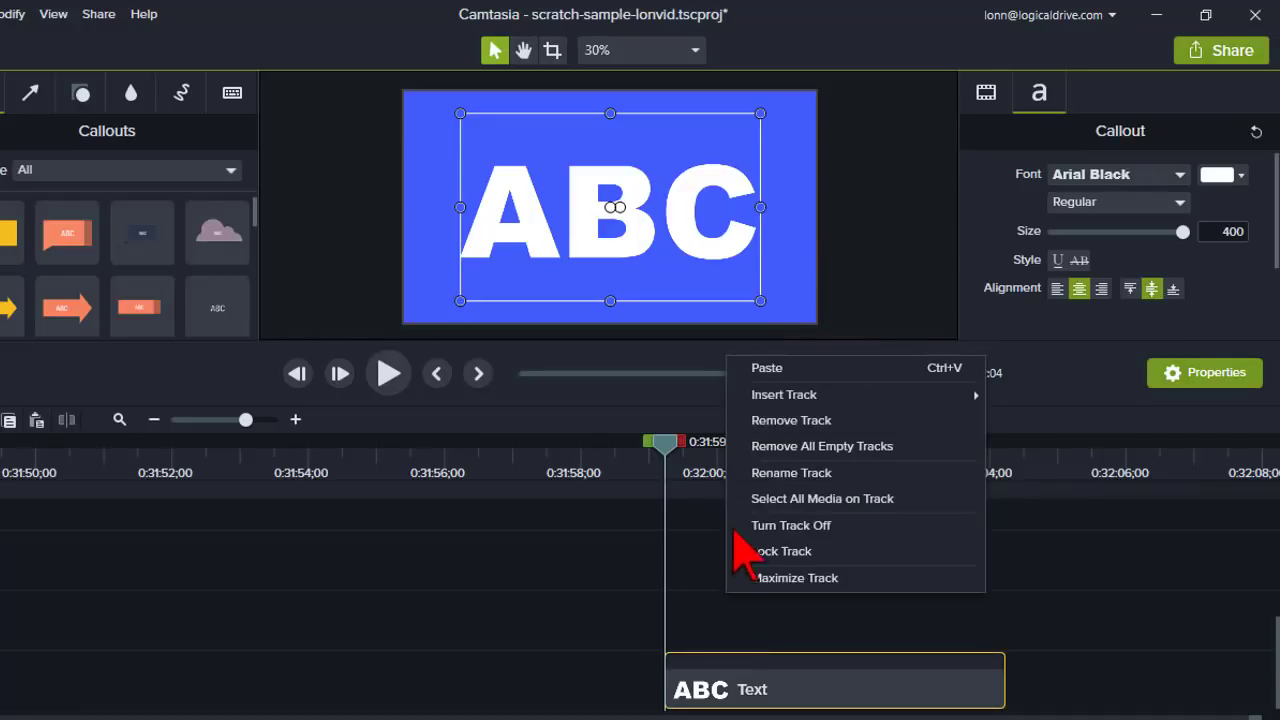
{"action": "left_click", "coordinate": [762, 366]}
{"action": "left_click_drag", "start_coordinate": [828, 635], "coordinate": [793, 630]}
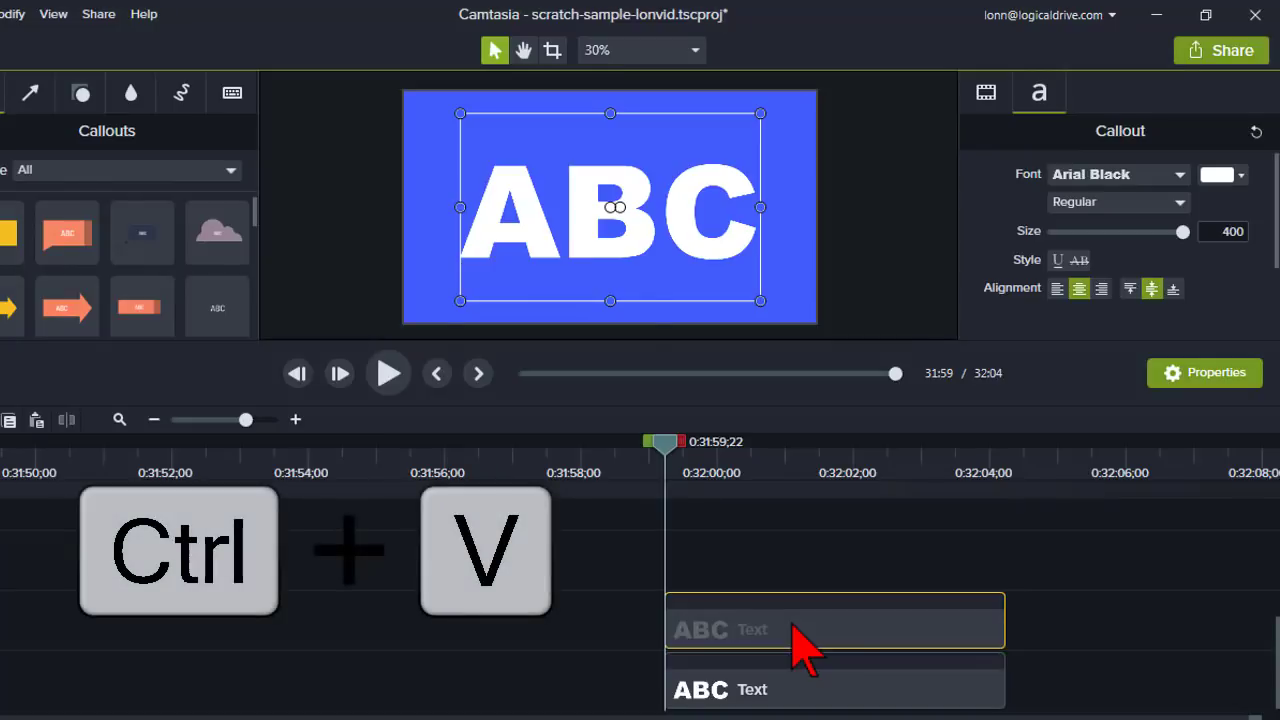
{"action": "key", "text": "ctrl+v"}
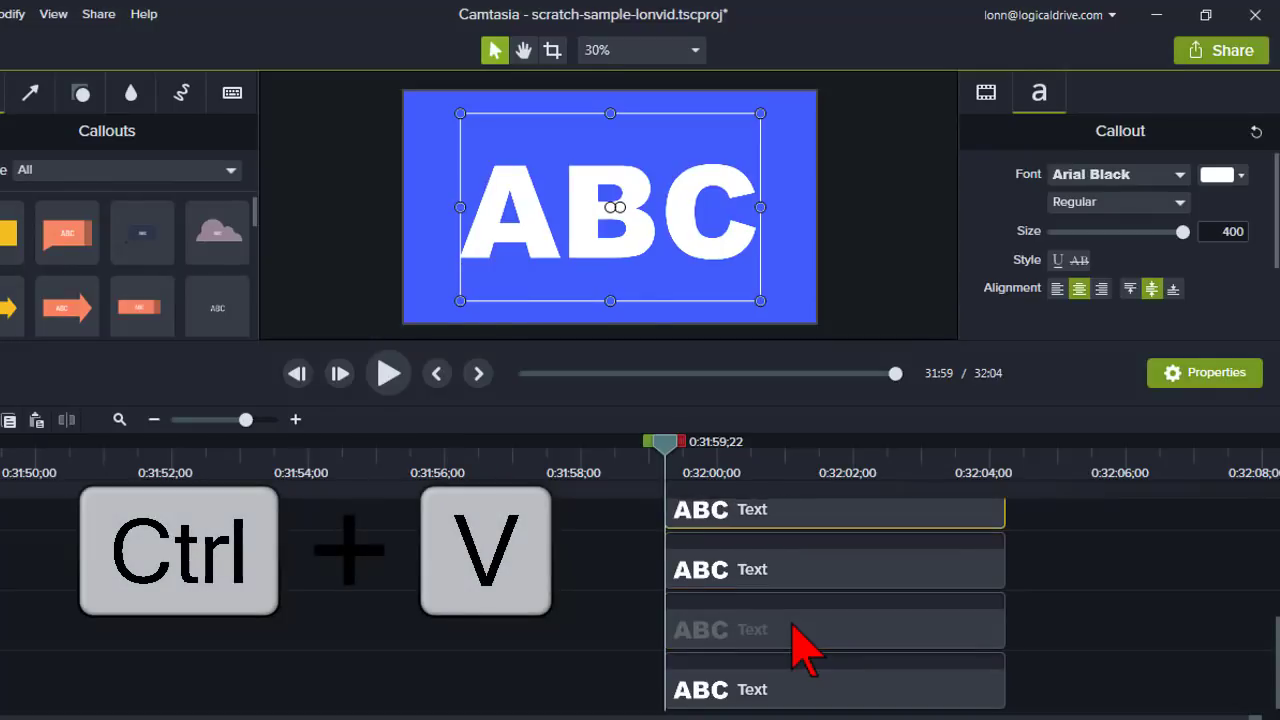
{"action": "mouse_move", "coordinate": [791, 616]}
{"action": "left_mouse_down"}
{"action": "mouse_move", "coordinate": [823, 671]}
{"action": "mouse_move", "coordinate": [811, 566]}
{"action": "mouse_move", "coordinate": [803, 621]}
{"action": "left_mouse_up"}
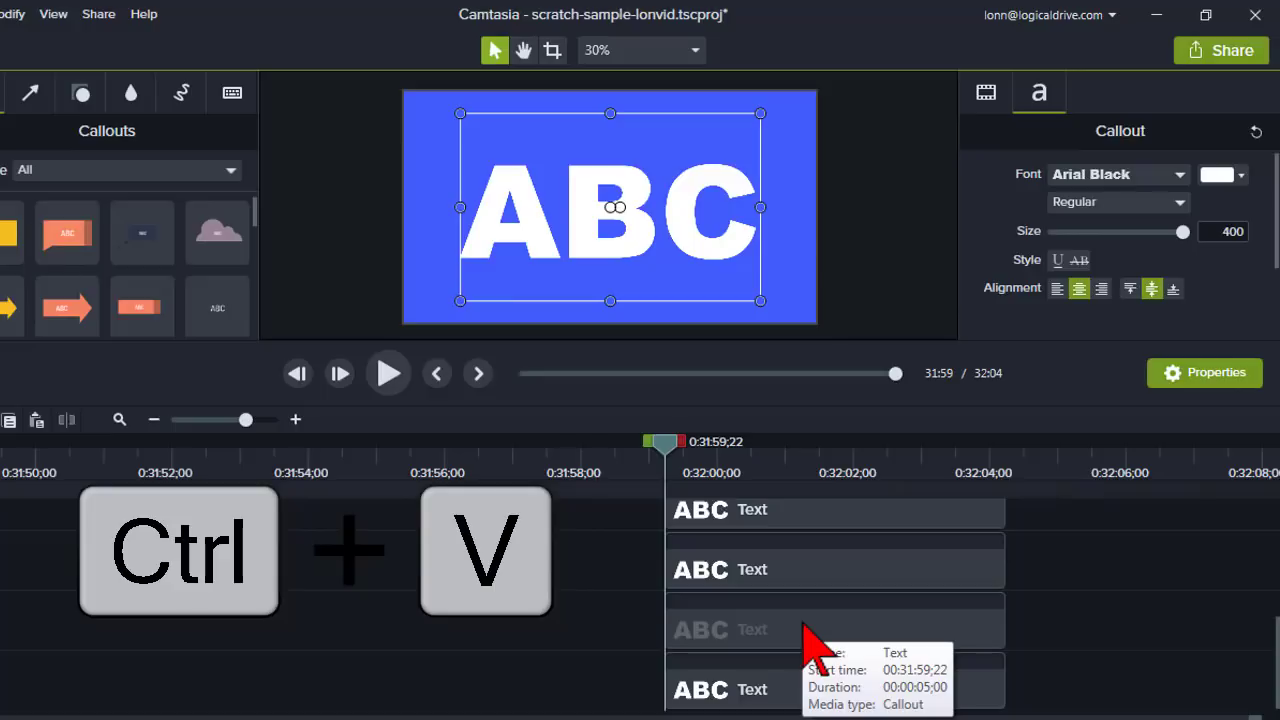
{"action": "left_click_drag", "start_coordinate": [803, 625], "coordinate": [817, 580]}
{"action": "left_click", "coordinate": [820, 520]}
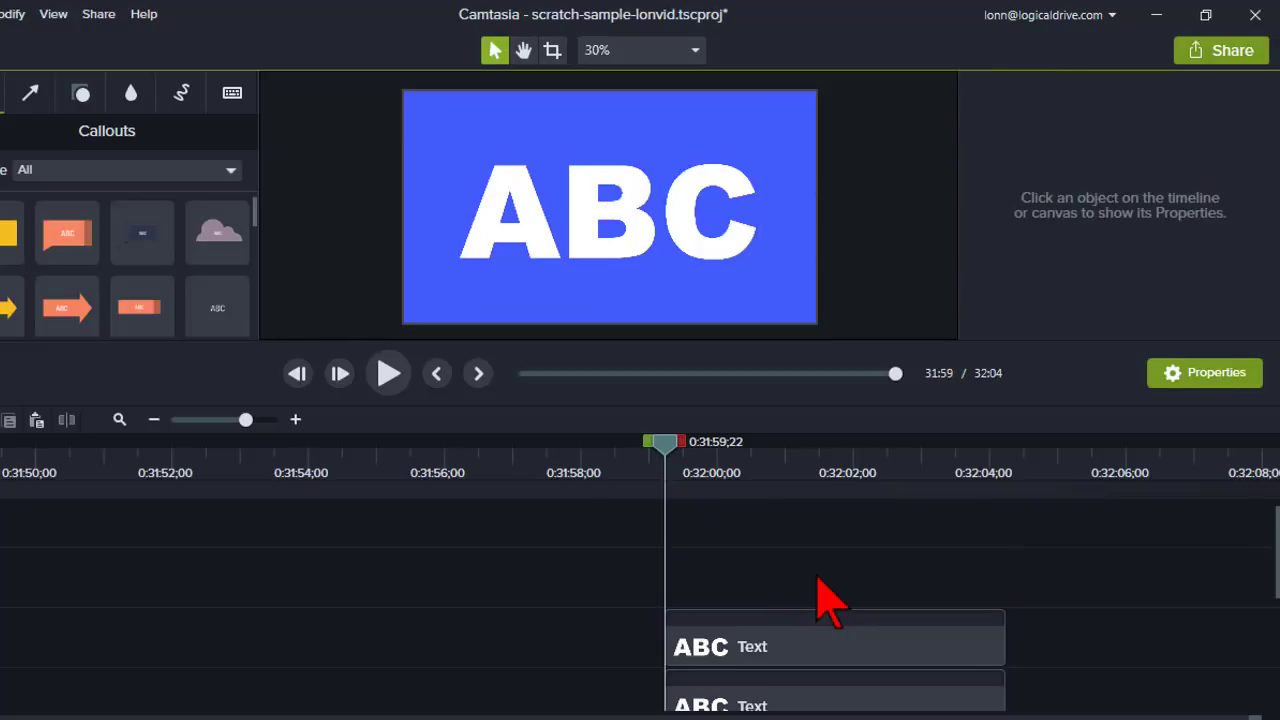
{"action": "scroll", "coordinate": [812, 540], "scroll_direction": "down", "scroll_amount": 2}
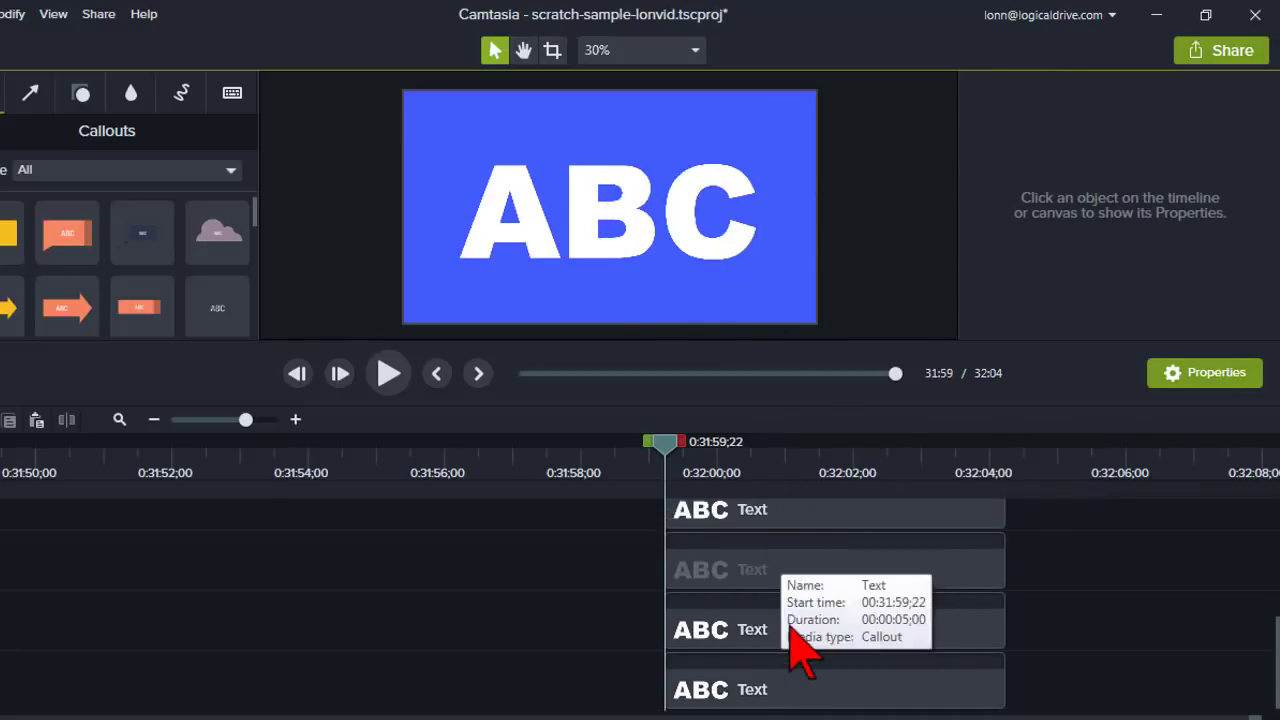
{"action": "scroll", "coordinate": [795, 690], "scroll_direction": "up", "scroll_amount": 2}
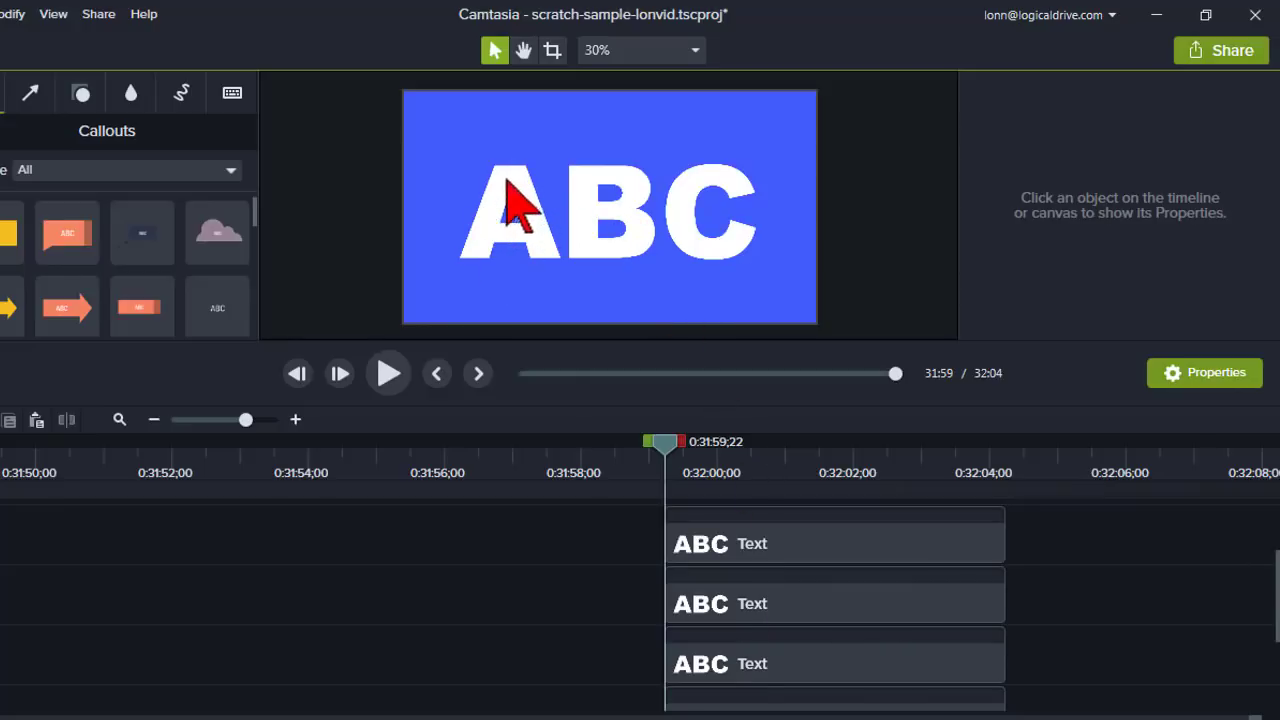
Show the top callout clip's Visual Properties, down to Position X, Y, Z 0.0
{"action": "left_click", "coordinate": [803, 545]}
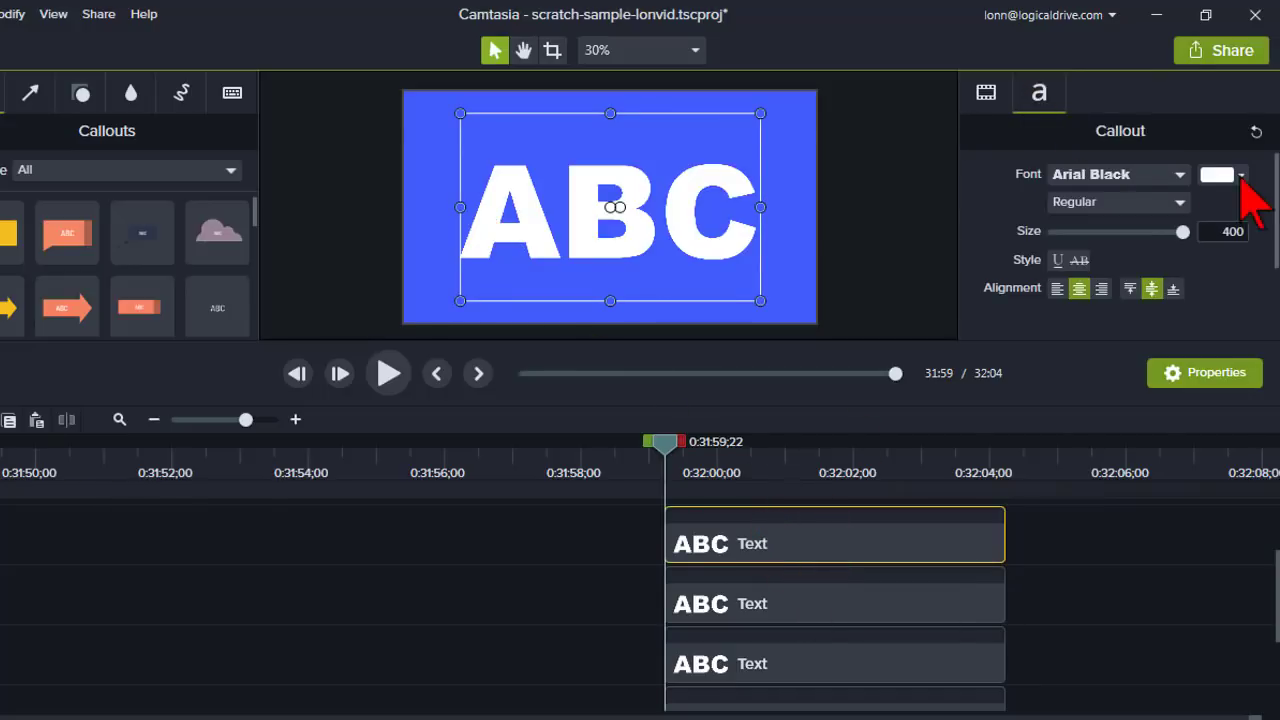
{"action": "left_click", "coordinate": [986, 95]}
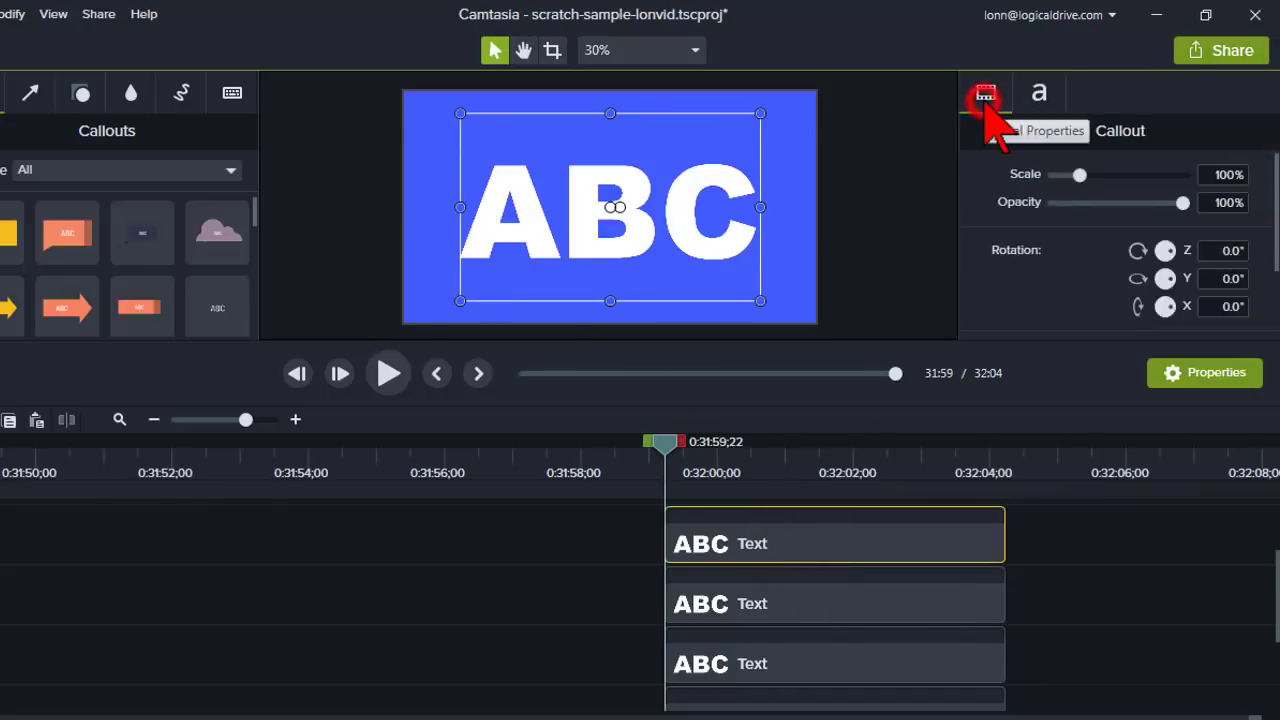
{"action": "left_click", "coordinate": [1038, 92]}
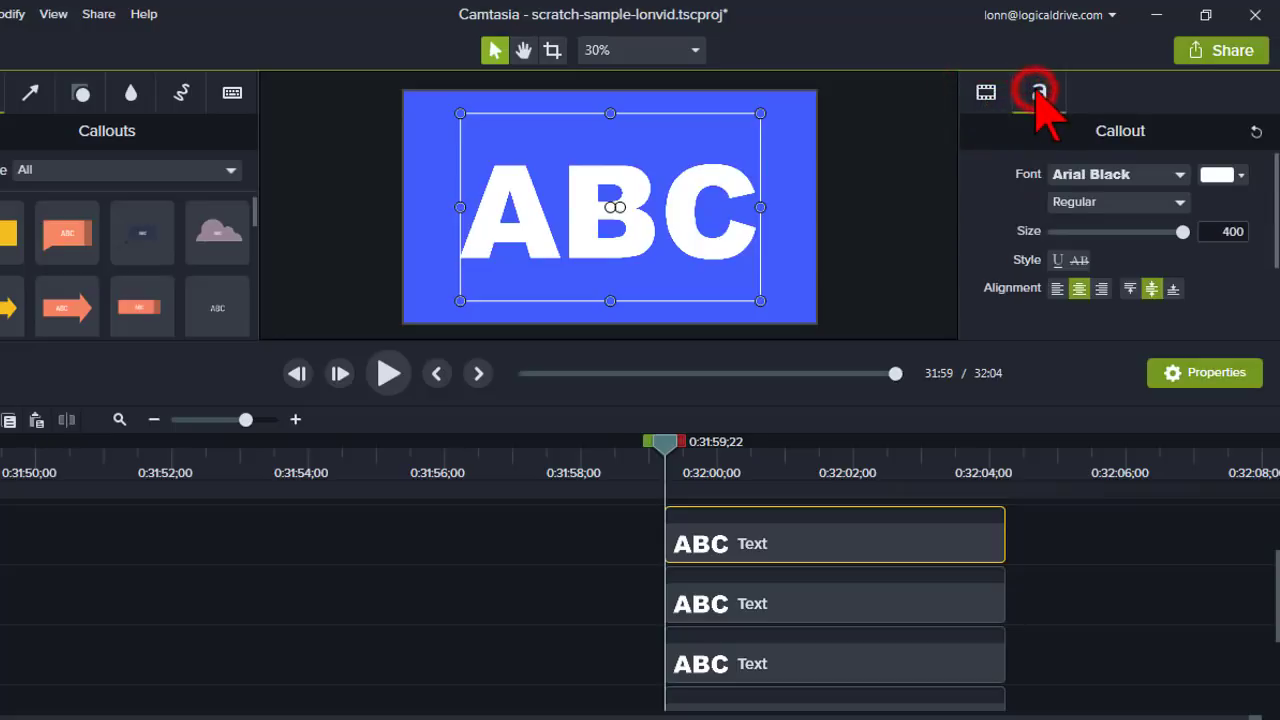
{"action": "left_click", "coordinate": [976, 88]}
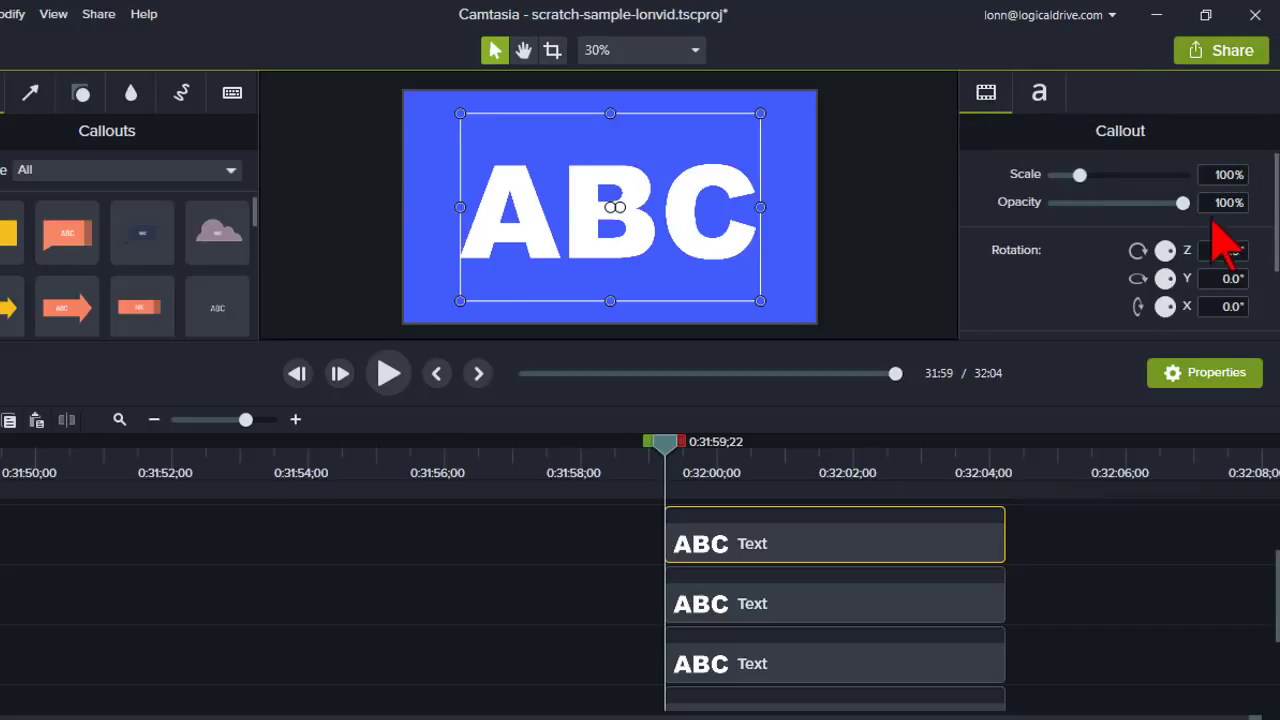
{"action": "left_click_drag", "start_coordinate": [1270, 200], "coordinate": [1276, 300]}
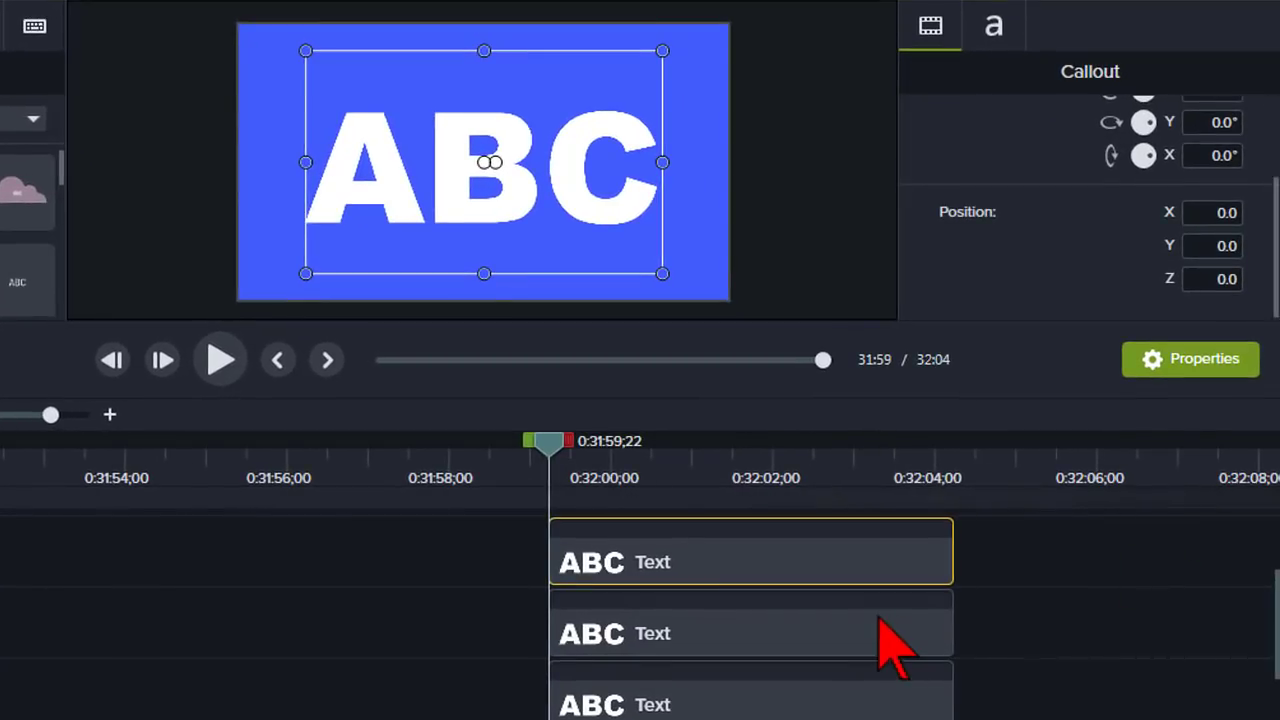
Select the second callout clip and bring its Position Z field (0.0) into view
{"action": "left_click", "coordinate": [876, 619]}
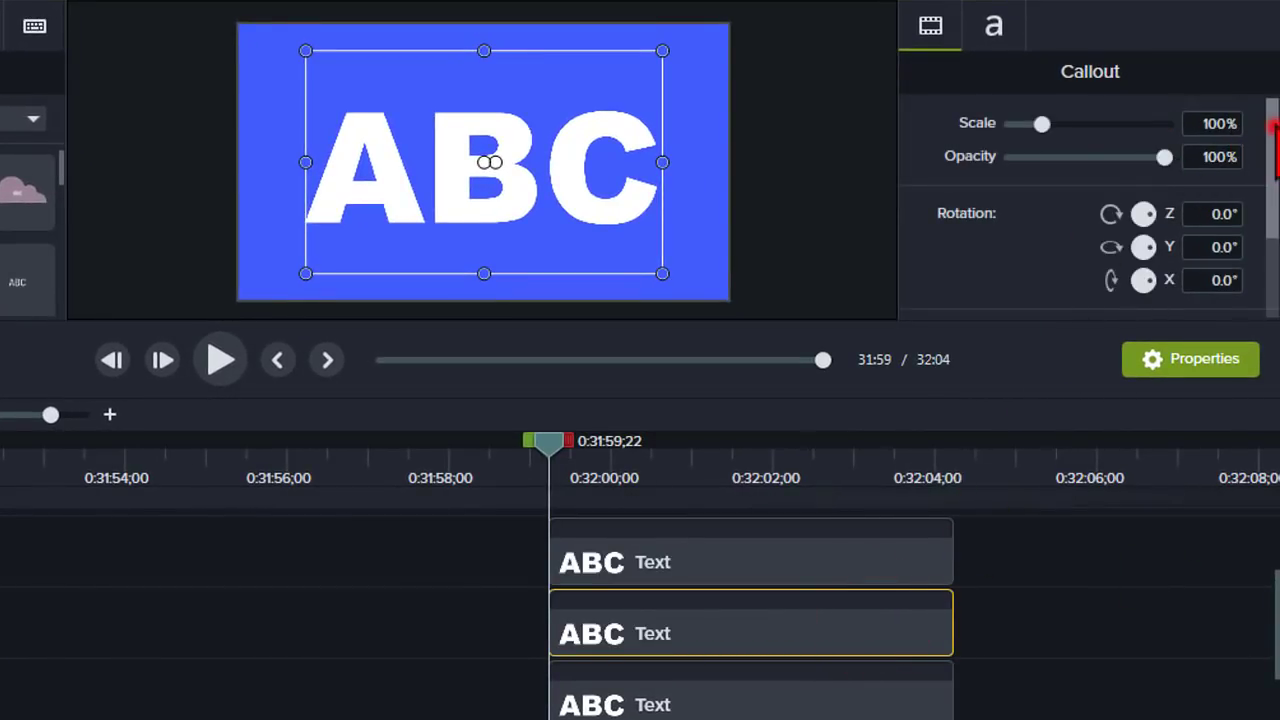
{"action": "left_click_drag", "start_coordinate": [1273, 122], "coordinate": [1273, 165]}
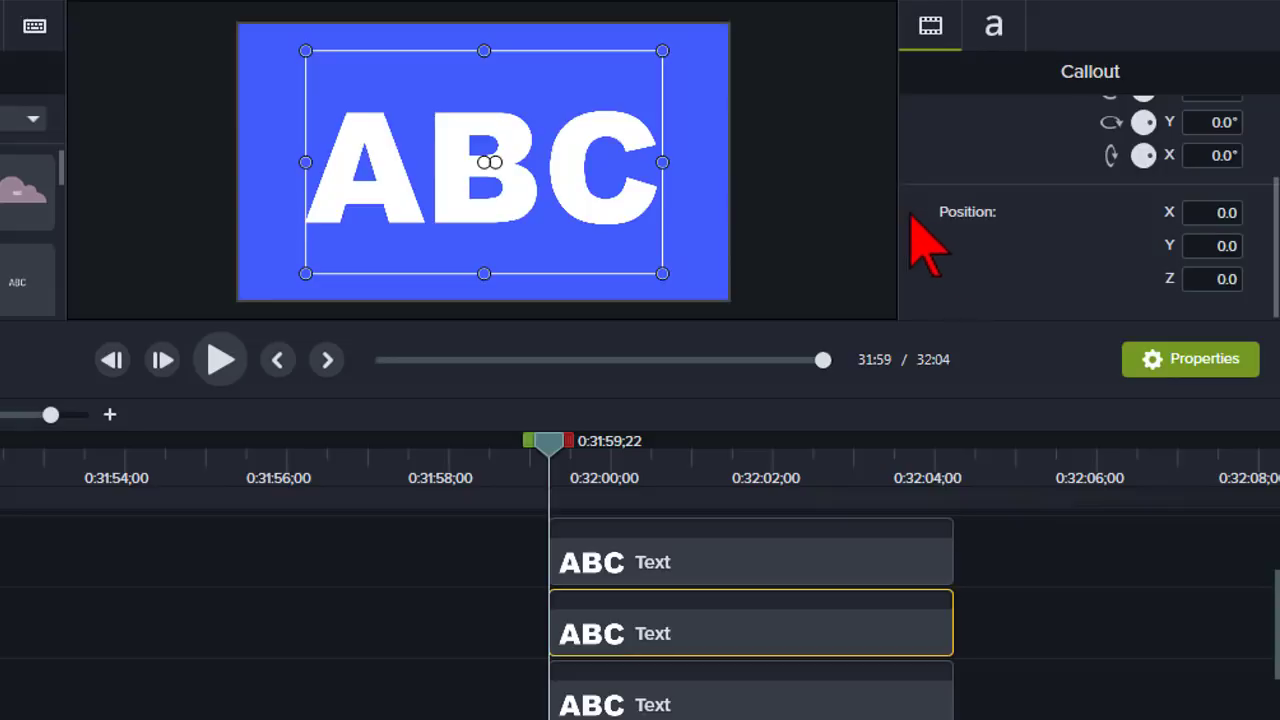
Set the second callout copy's Z position to 3 and enter 6 for the third
{"action": "left_click", "coordinate": [1225, 279]}
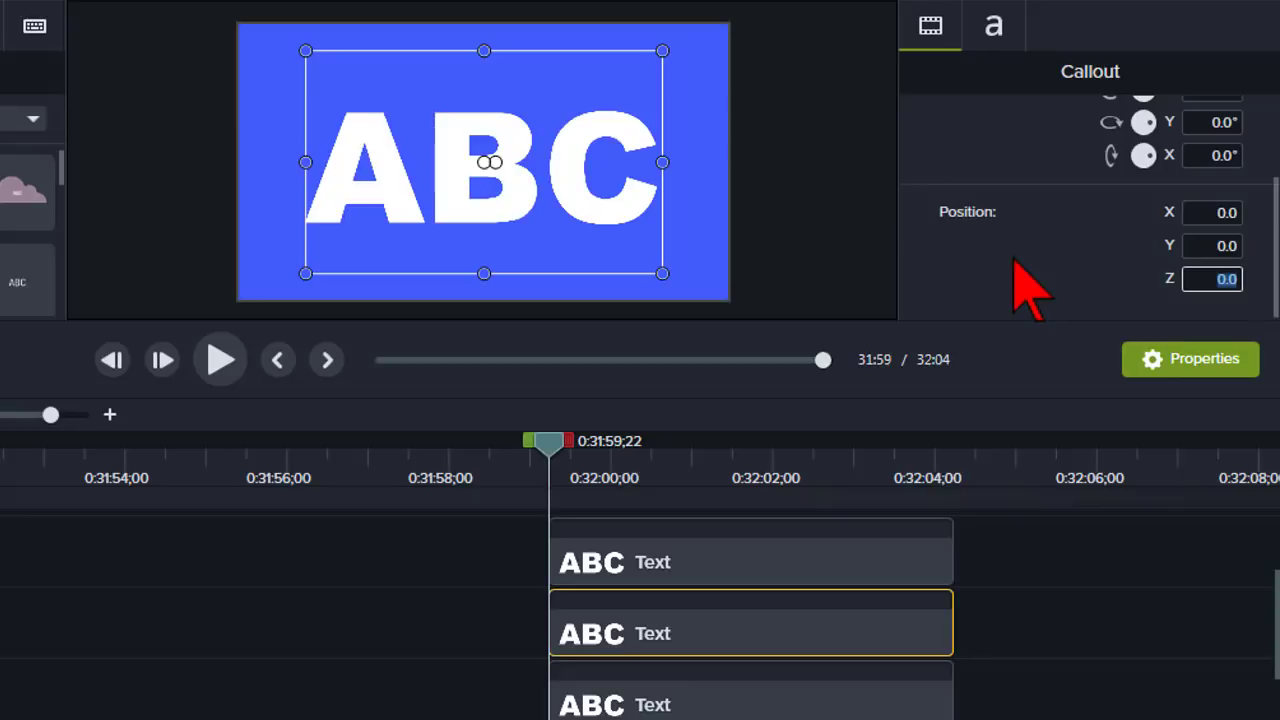
{"action": "key", "text": "Return"}
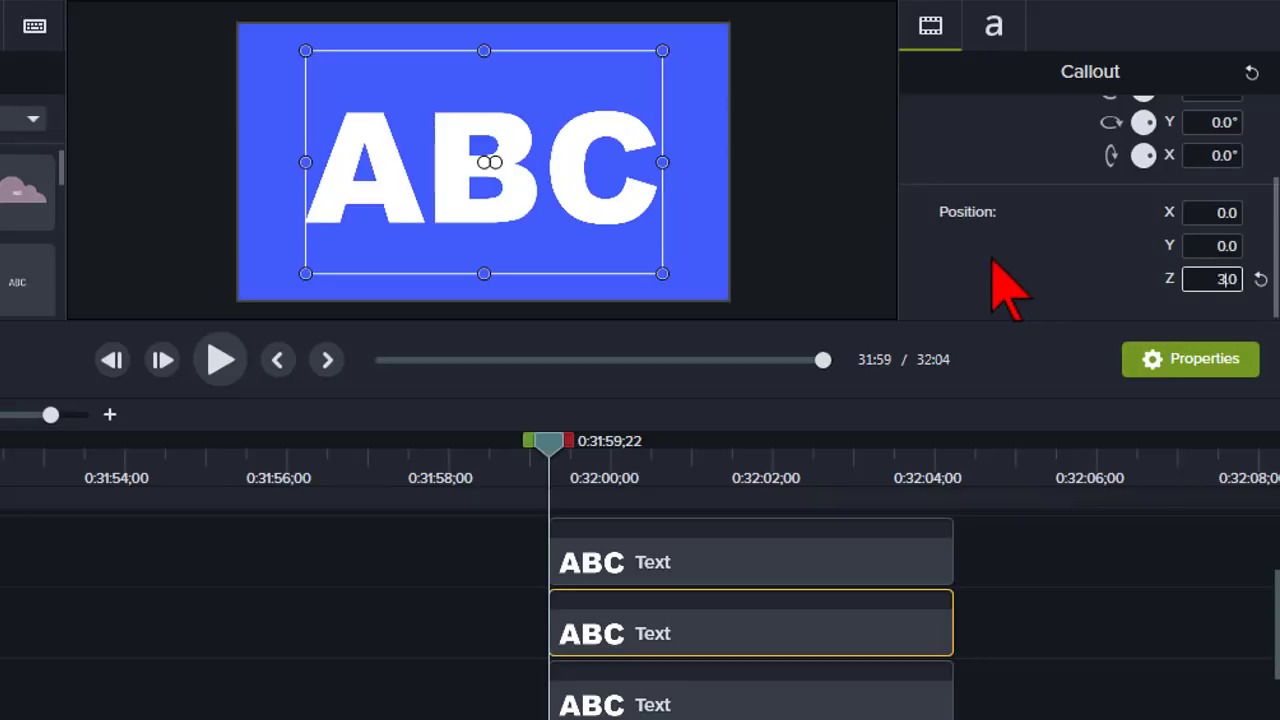
{"action": "left_click", "coordinate": [803, 692]}
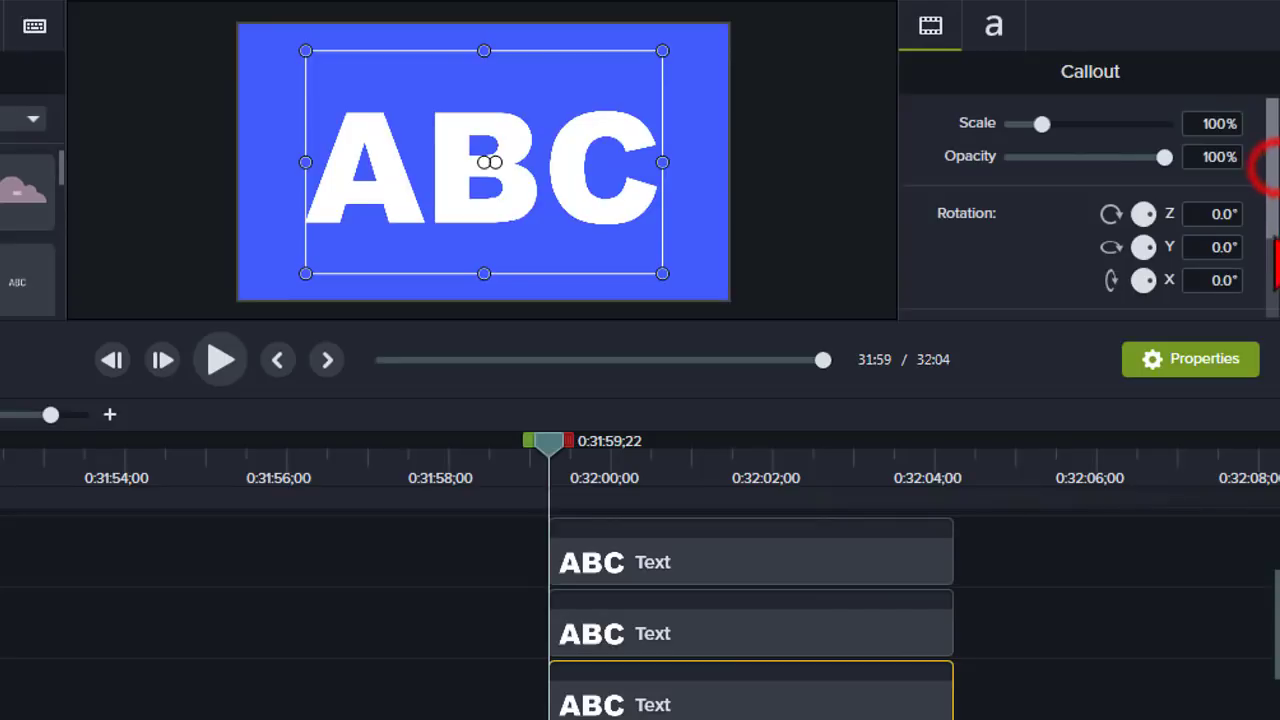
{"action": "scroll", "coordinate": [1264, 145], "scroll_direction": "down", "scroll_amount": 3}
{"action": "left_click", "coordinate": [1222, 279]}
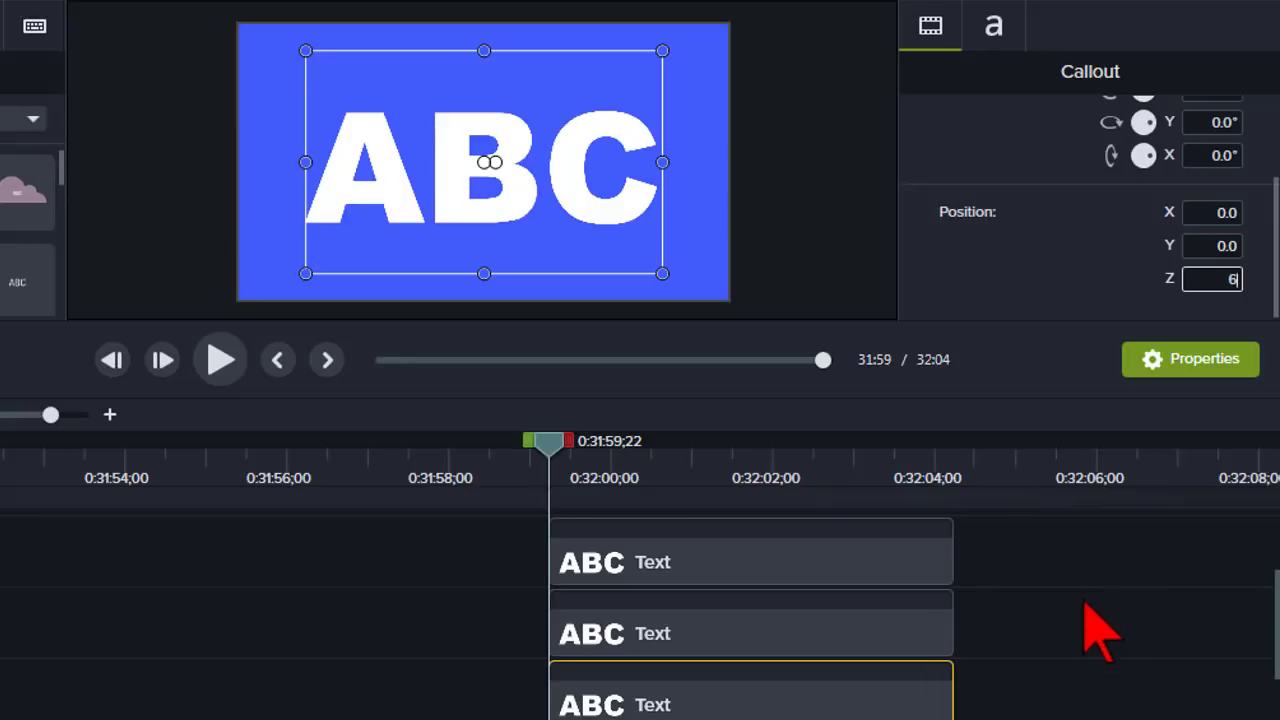
{"action": "scroll", "coordinate": [985, 660], "scroll_direction": "down", "scroll_amount": 3}
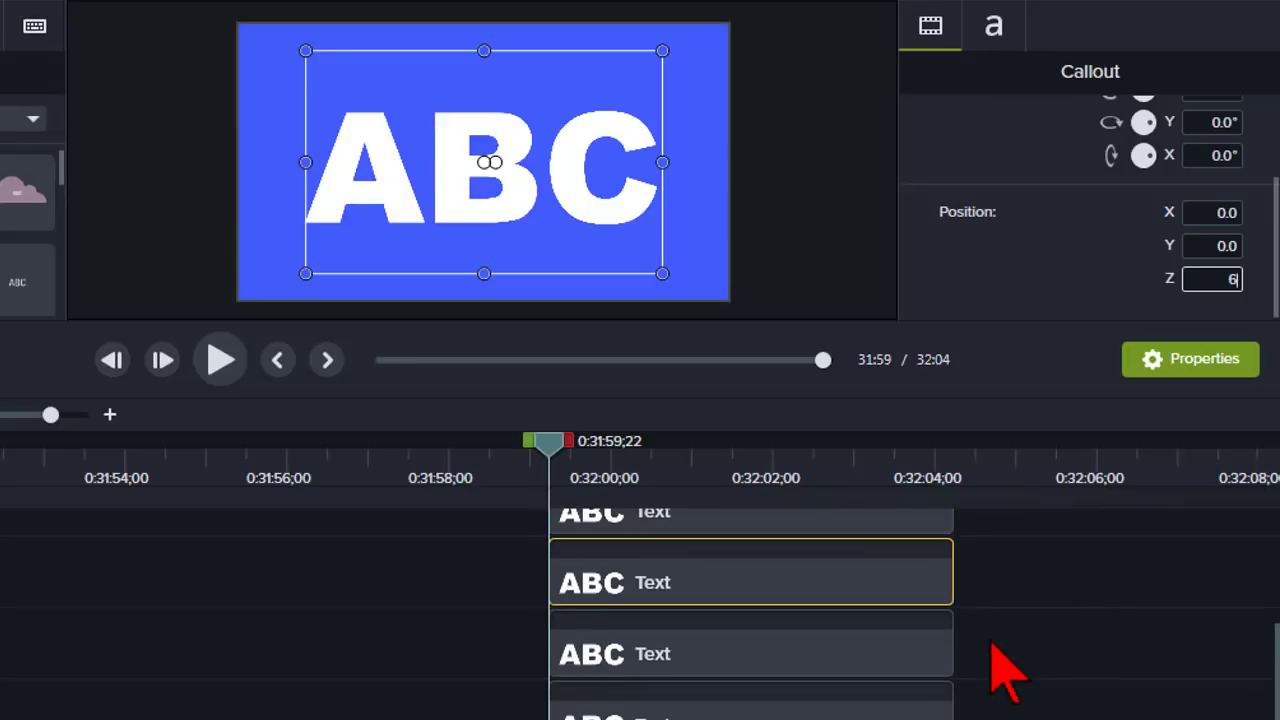
{"action": "scroll", "coordinate": [1005, 642], "scroll_direction": "up", "scroll_amount": 3}
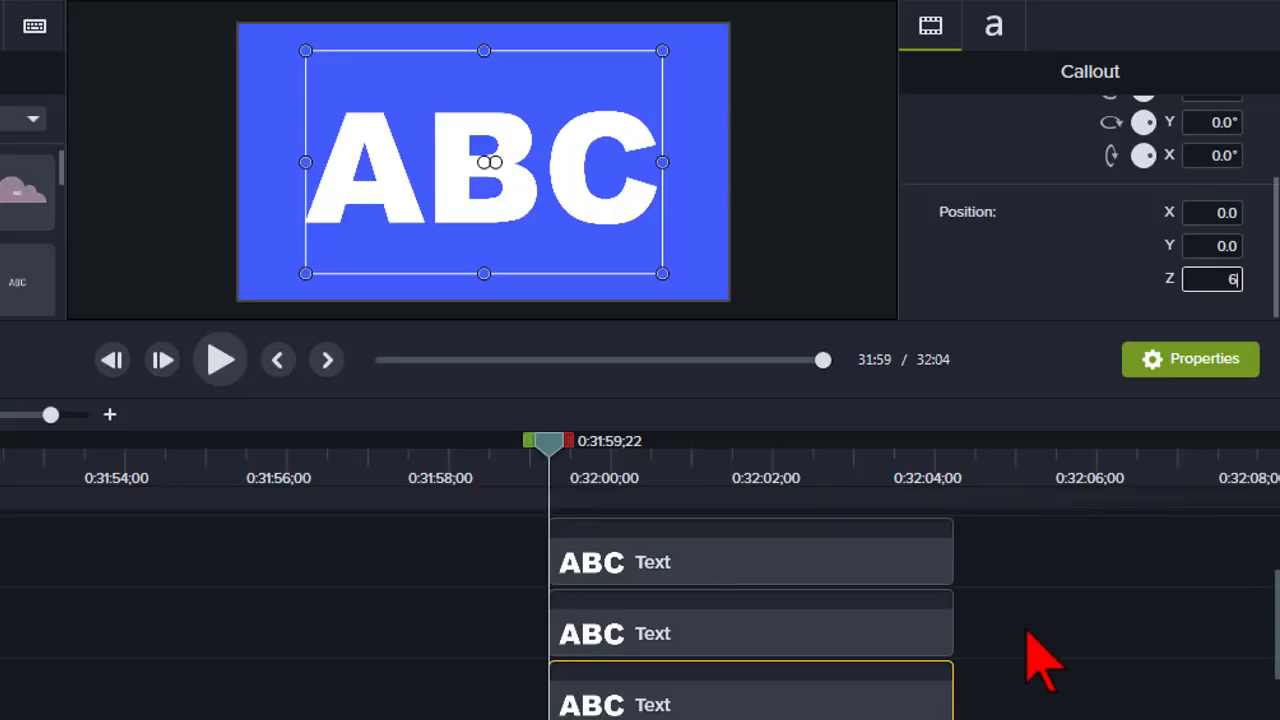
{"action": "scroll", "coordinate": [1040, 660], "scroll_direction": "down", "scroll_amount": 2}
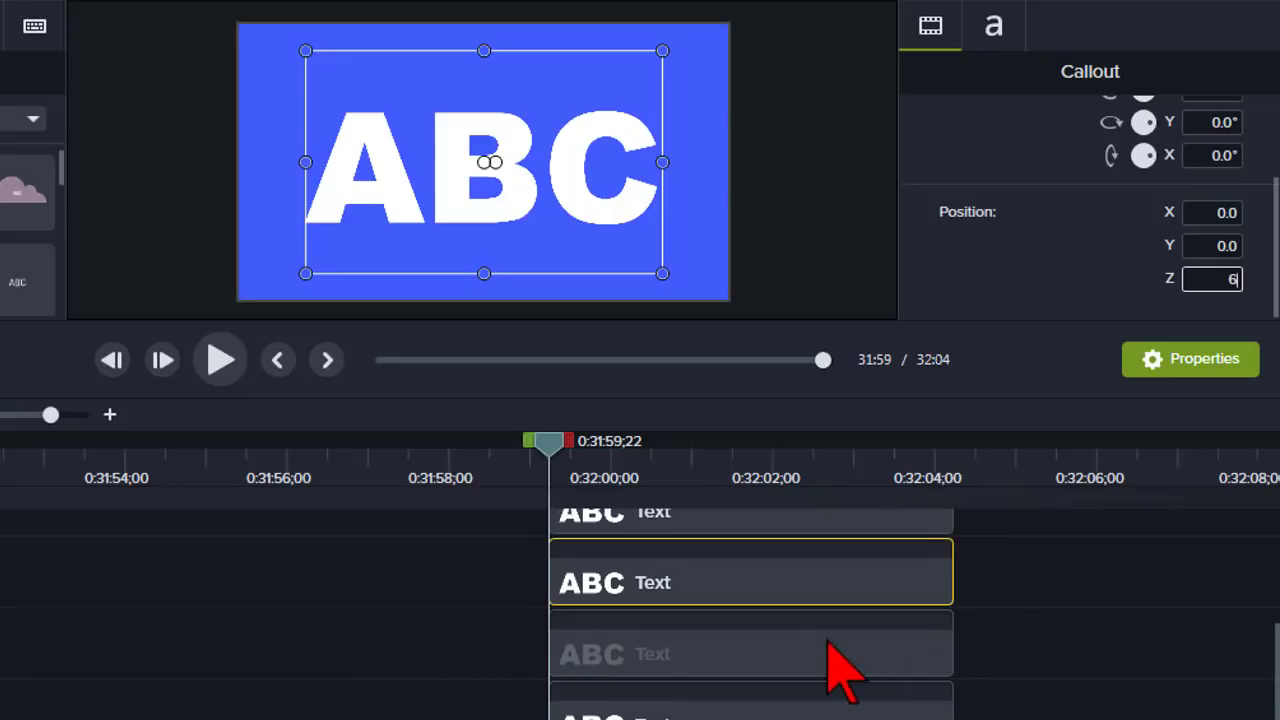
Give the remaining callout copies Z positions 9, 12 and 15 down the stack
{"action": "left_click", "coordinate": [829, 648]}
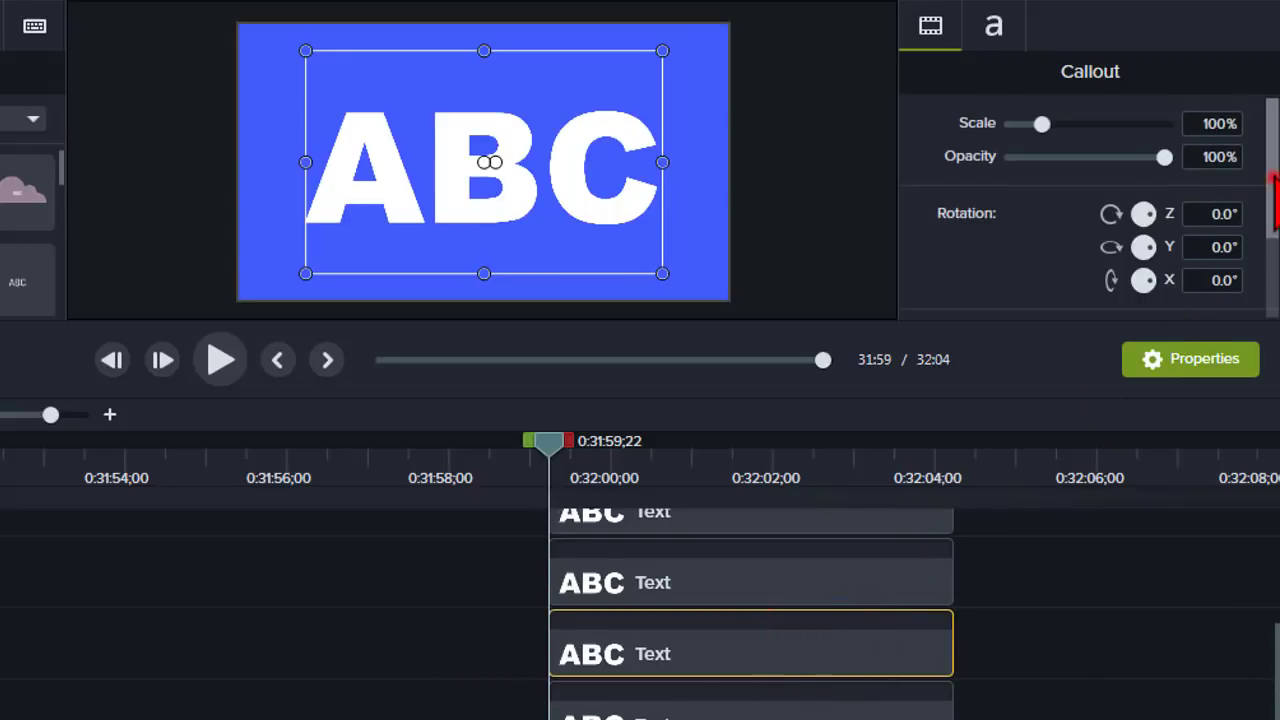
{"action": "left_click_drag", "start_coordinate": [1262, 178], "coordinate": [1265, 295]}
{"action": "left_click", "coordinate": [1226, 279]}
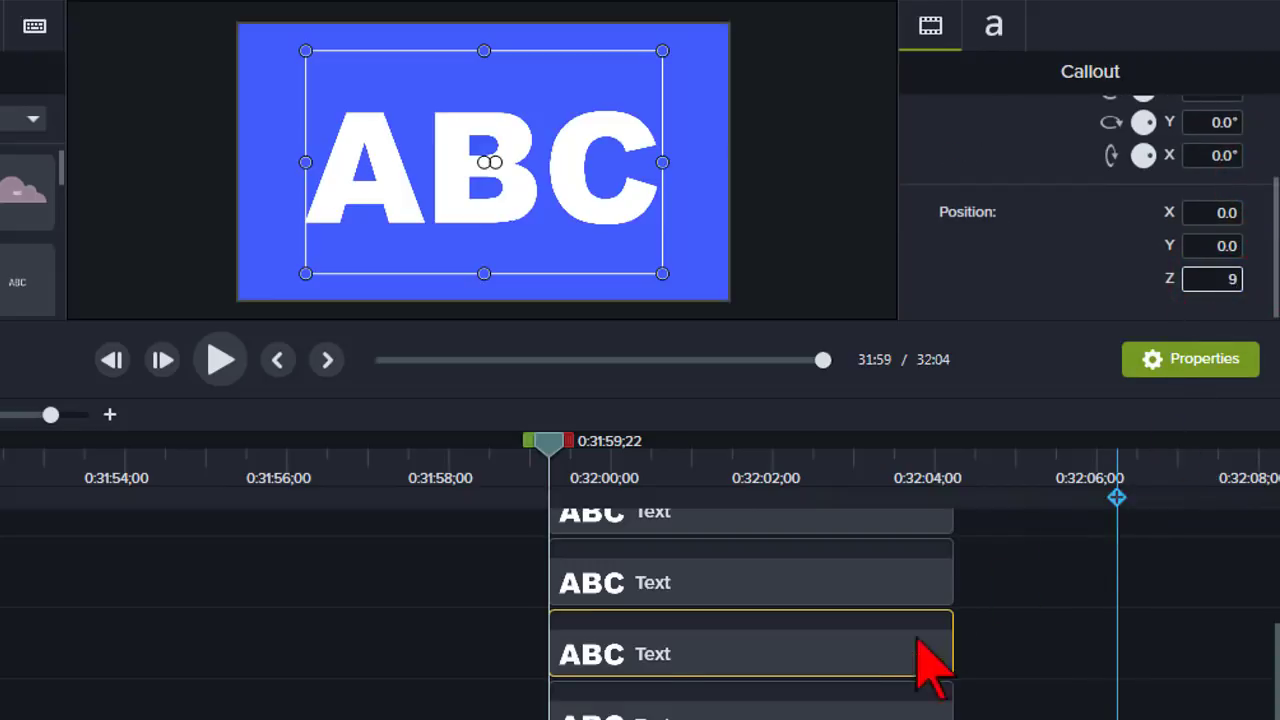
{"action": "left_click", "coordinate": [872, 708]}
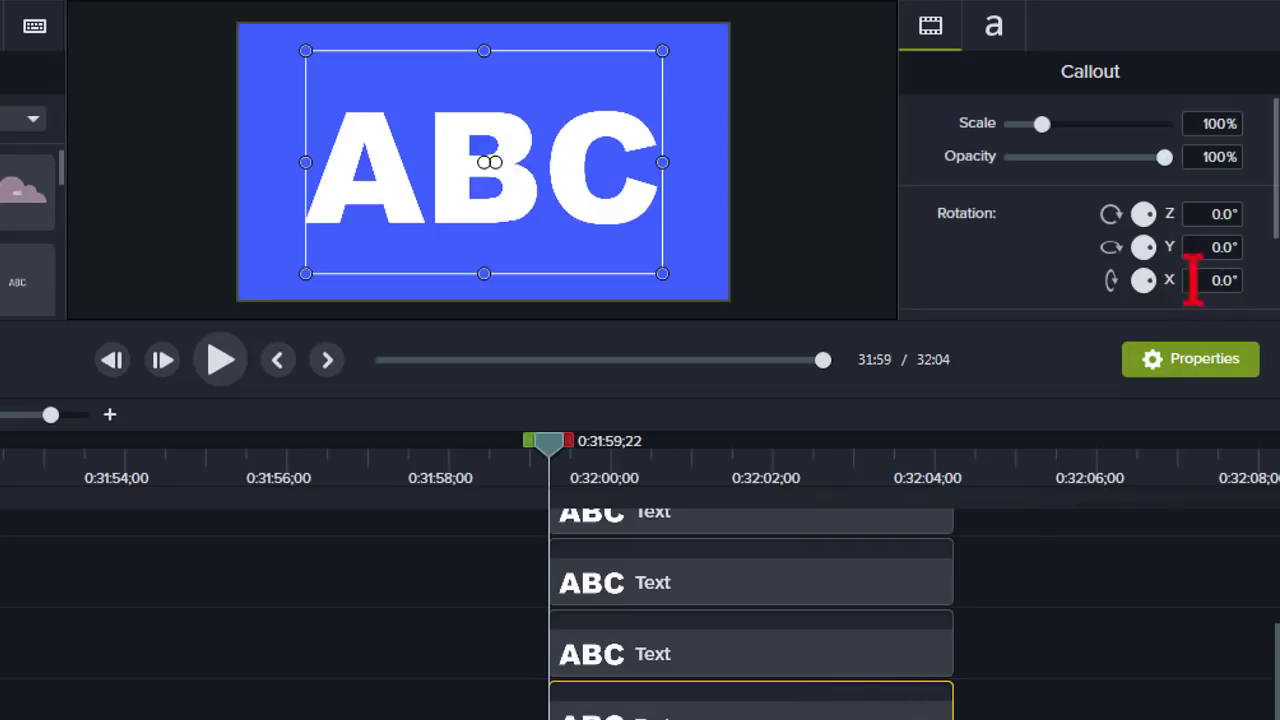
{"action": "left_click_drag", "start_coordinate": [1266, 196], "coordinate": [1276, 300]}
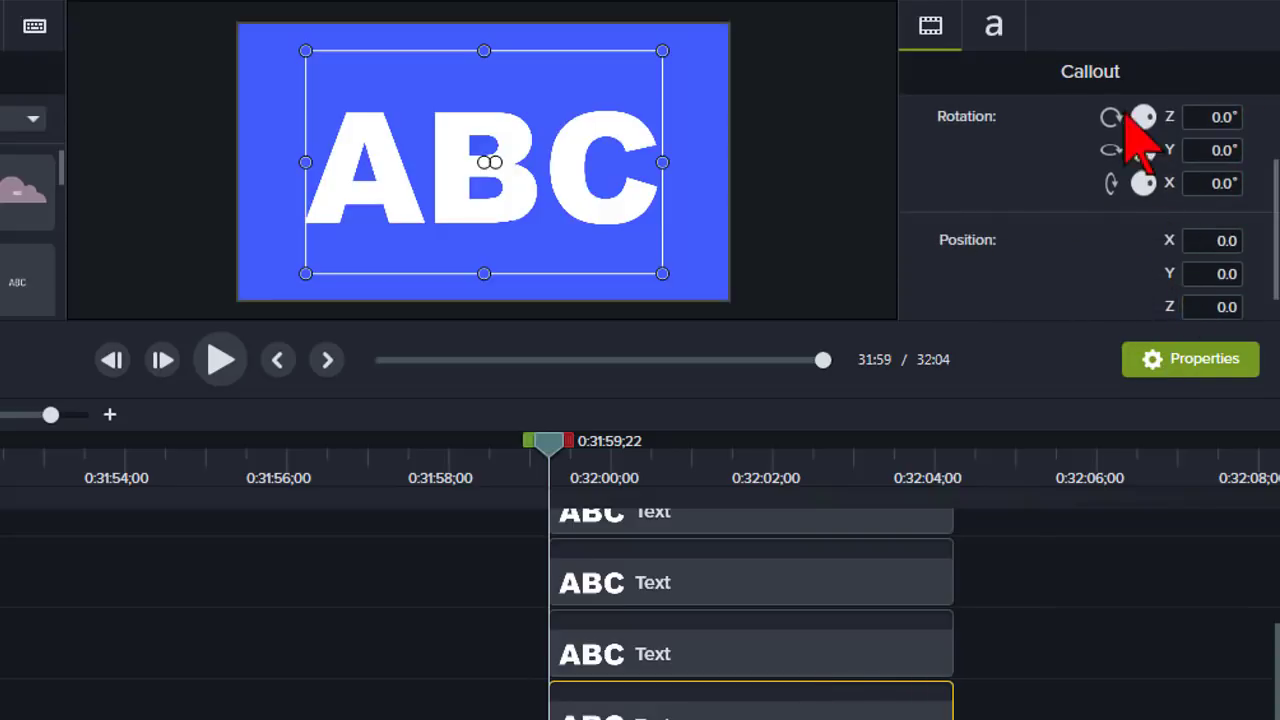
{"action": "left_click", "coordinate": [1231, 307]}
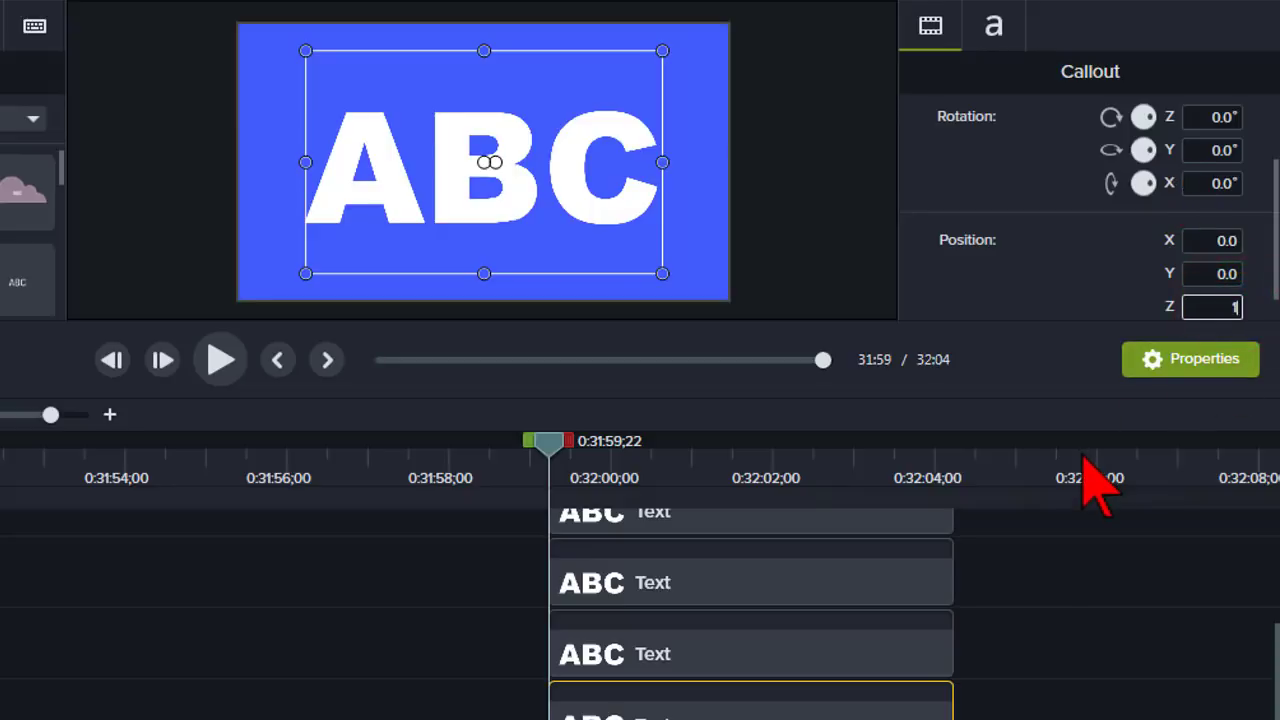
{"action": "scroll", "coordinate": [1064, 635], "scroll_direction": "down", "scroll_amount": 1}
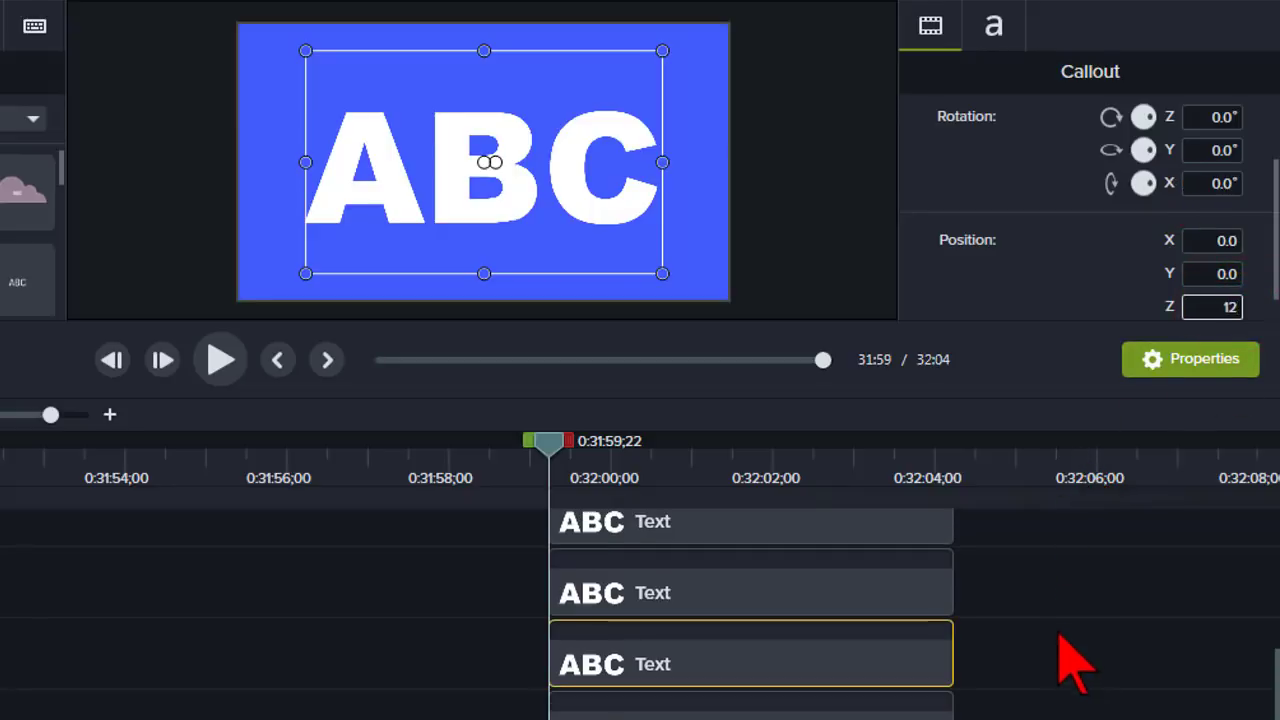
{"action": "left_click", "coordinate": [857, 708]}
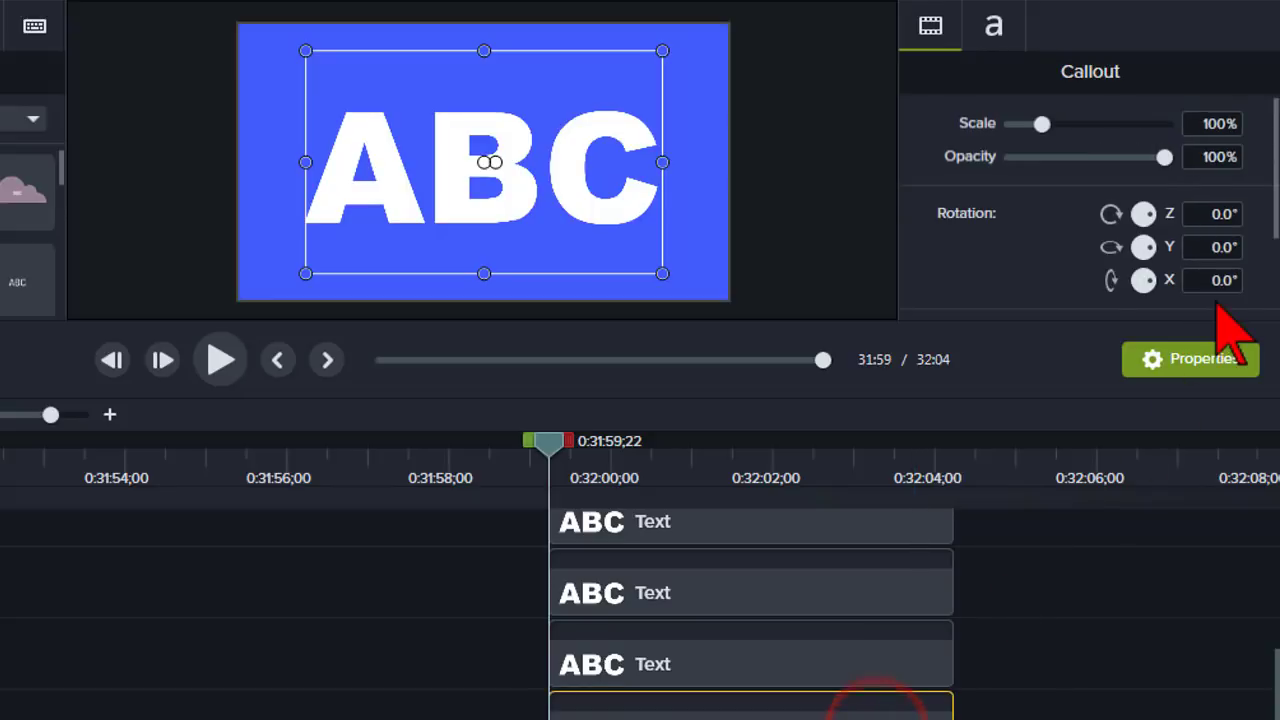
{"action": "left_click", "coordinate": [1272, 187]}
{"action": "left_click_drag", "start_coordinate": [1272, 187], "coordinate": [1272, 270]}
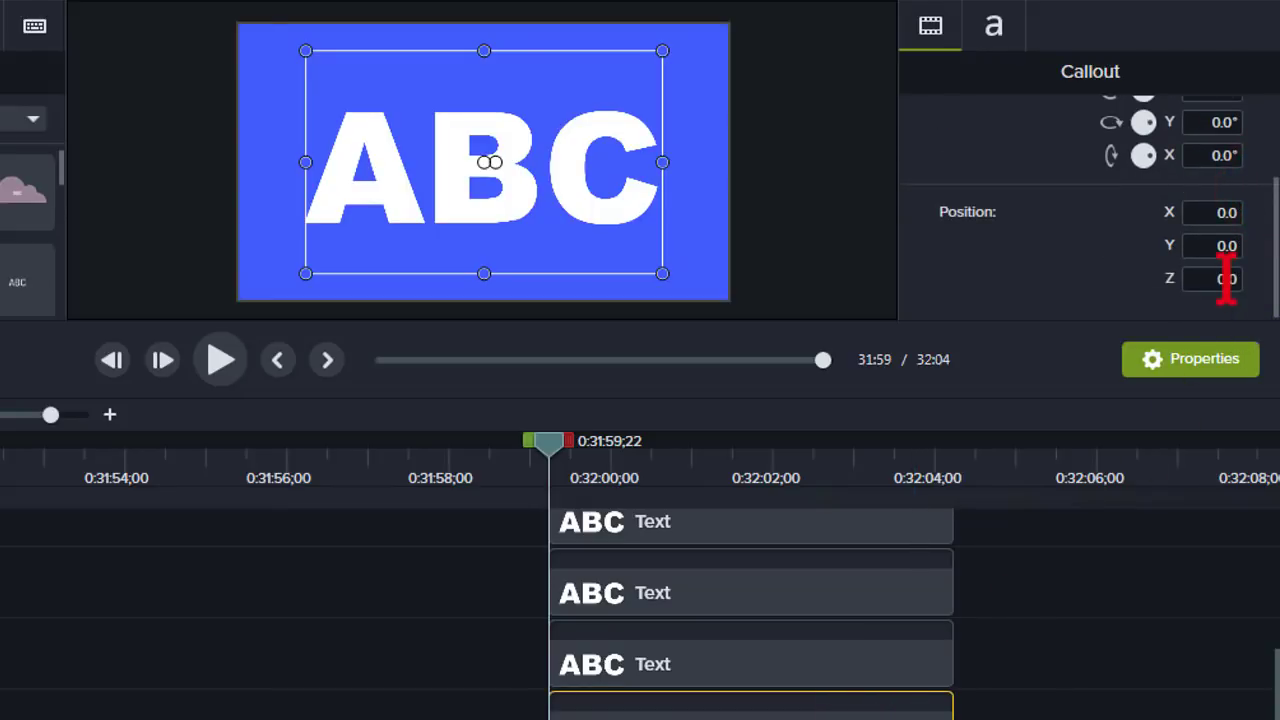
{"action": "left_click", "coordinate": [1224, 279]}
{"action": "left_click", "coordinate": [1055, 612]}
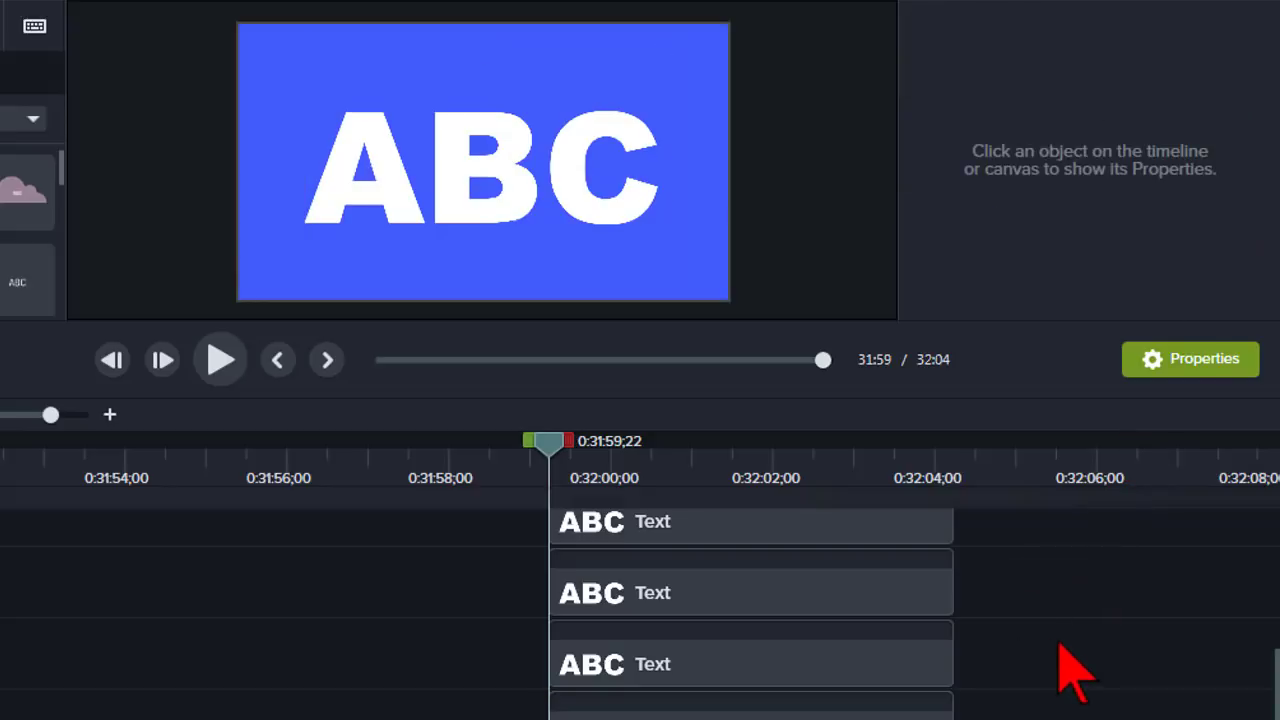
Duplicate the ABC text clip and set a copy's Position Z to 3.0
{"action": "scroll", "coordinate": [1078, 675], "scroll_direction": "up", "scroll_amount": 3}
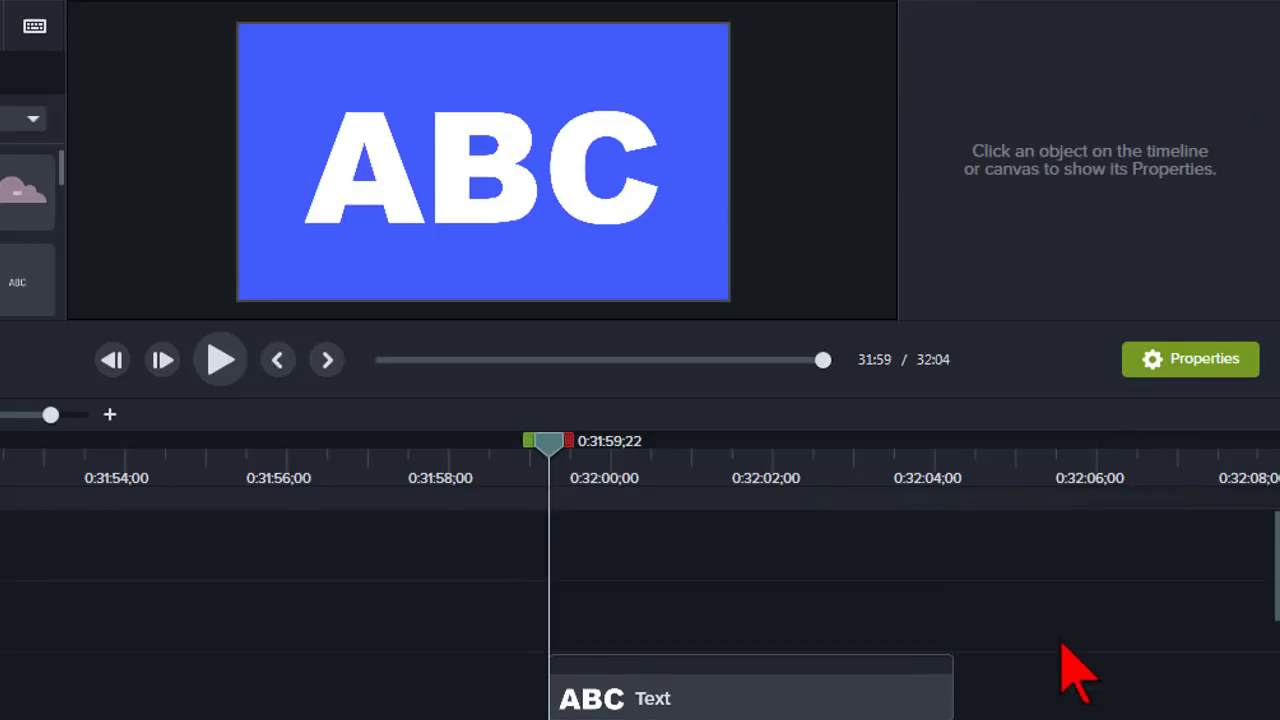
{"action": "left_click", "coordinate": [828, 712]}
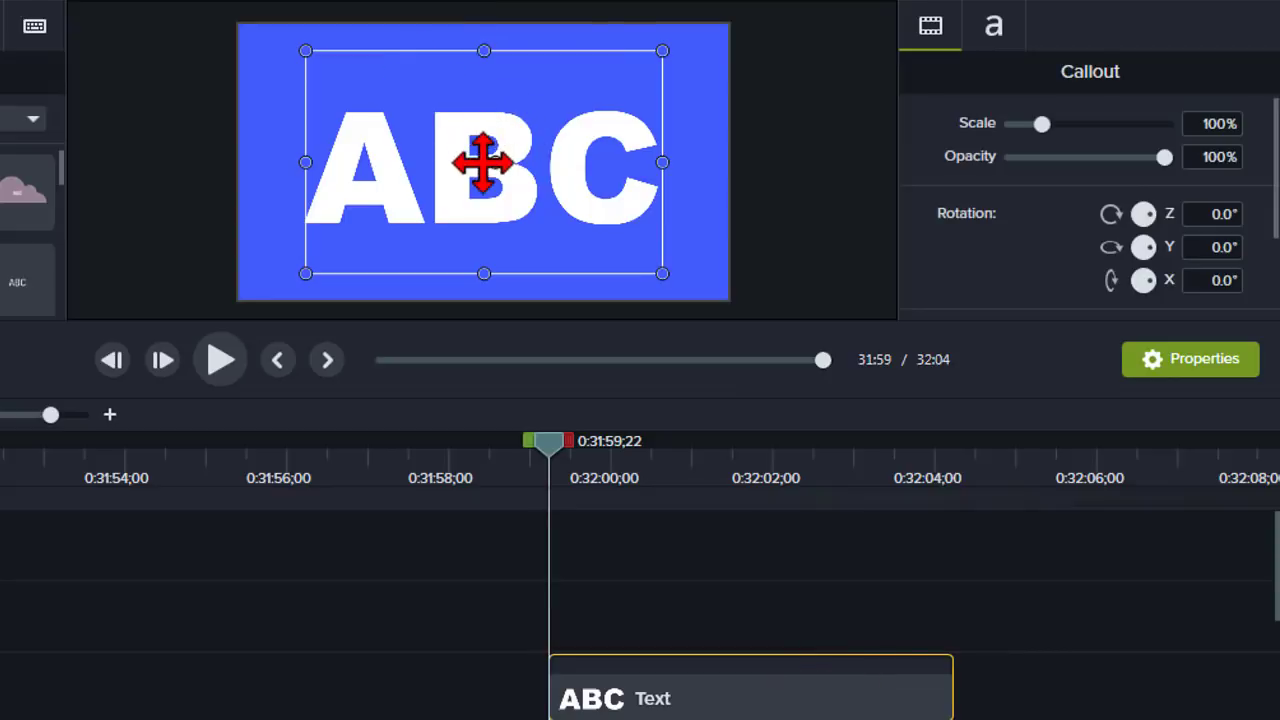
{"action": "left_click_drag", "start_coordinate": [1268, 133], "coordinate": [1266, 250]}
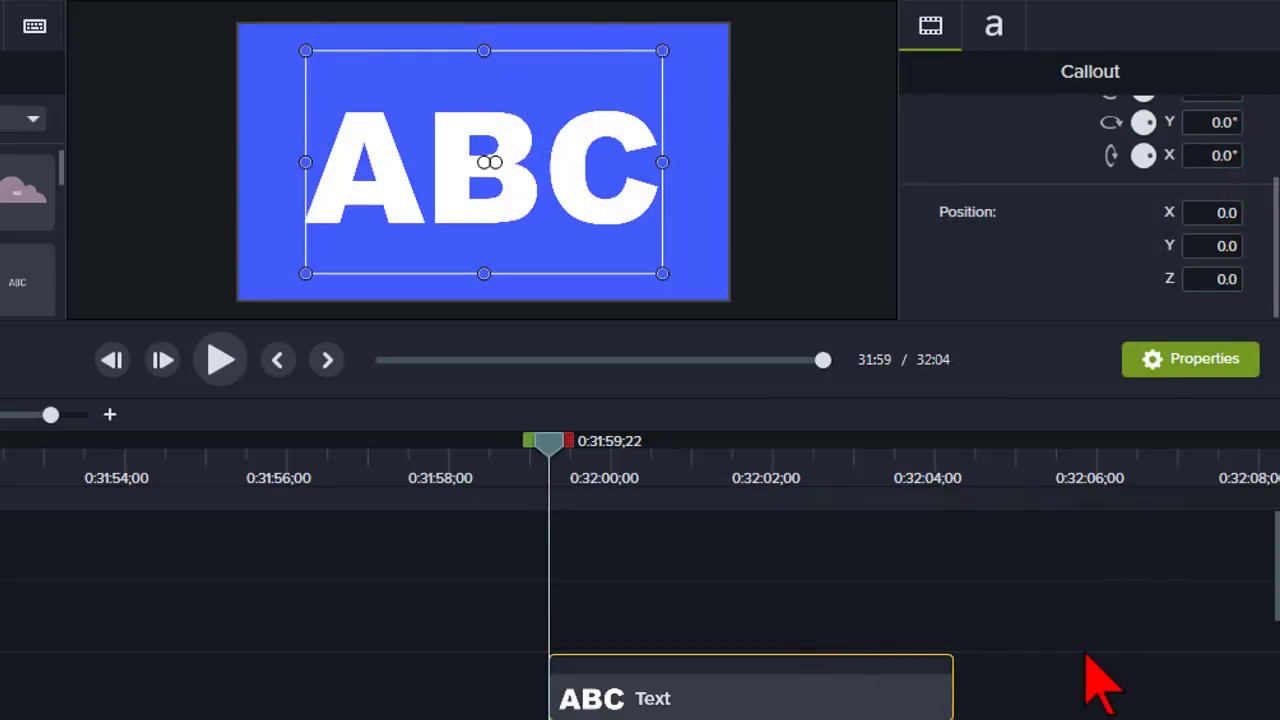
{"action": "key", "text": "ctrl+v"}
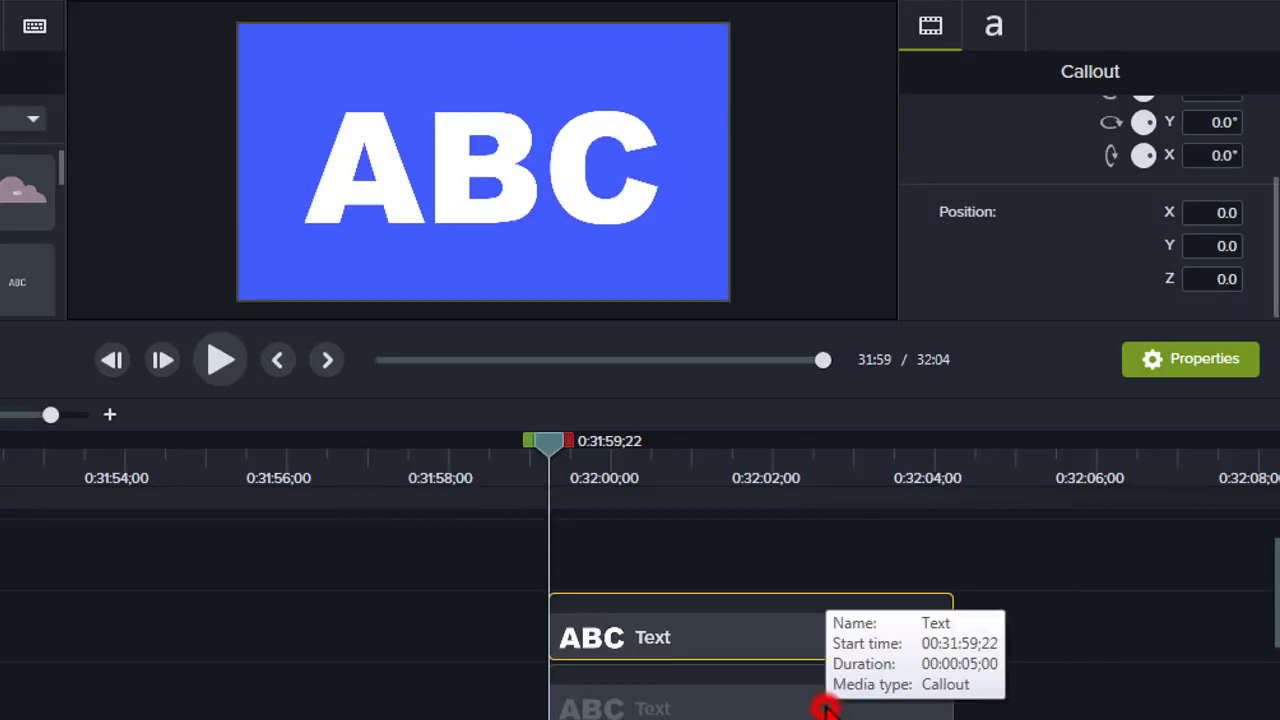
Set the third ABC copy's Position Z to 6.0, then deselect it
{"action": "left_click", "coordinate": [825, 702]}
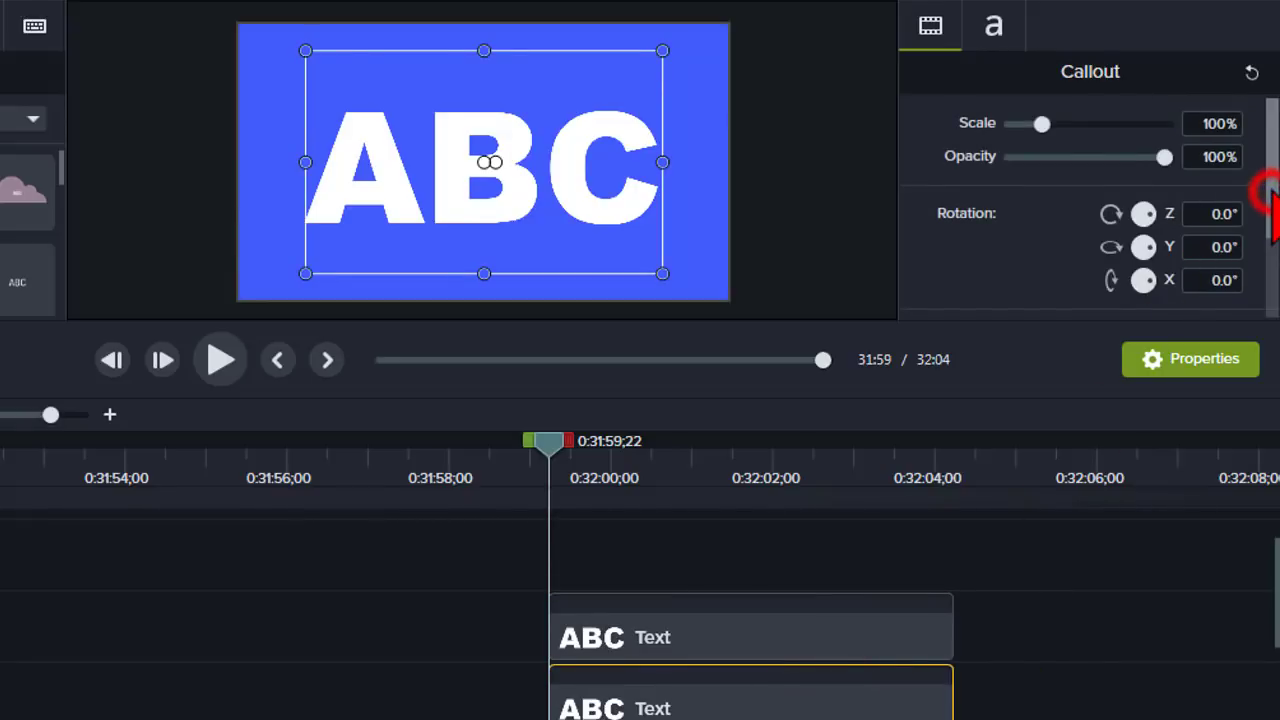
{"action": "scroll", "coordinate": [1276, 250], "scroll_direction": "down", "scroll_amount": 3}
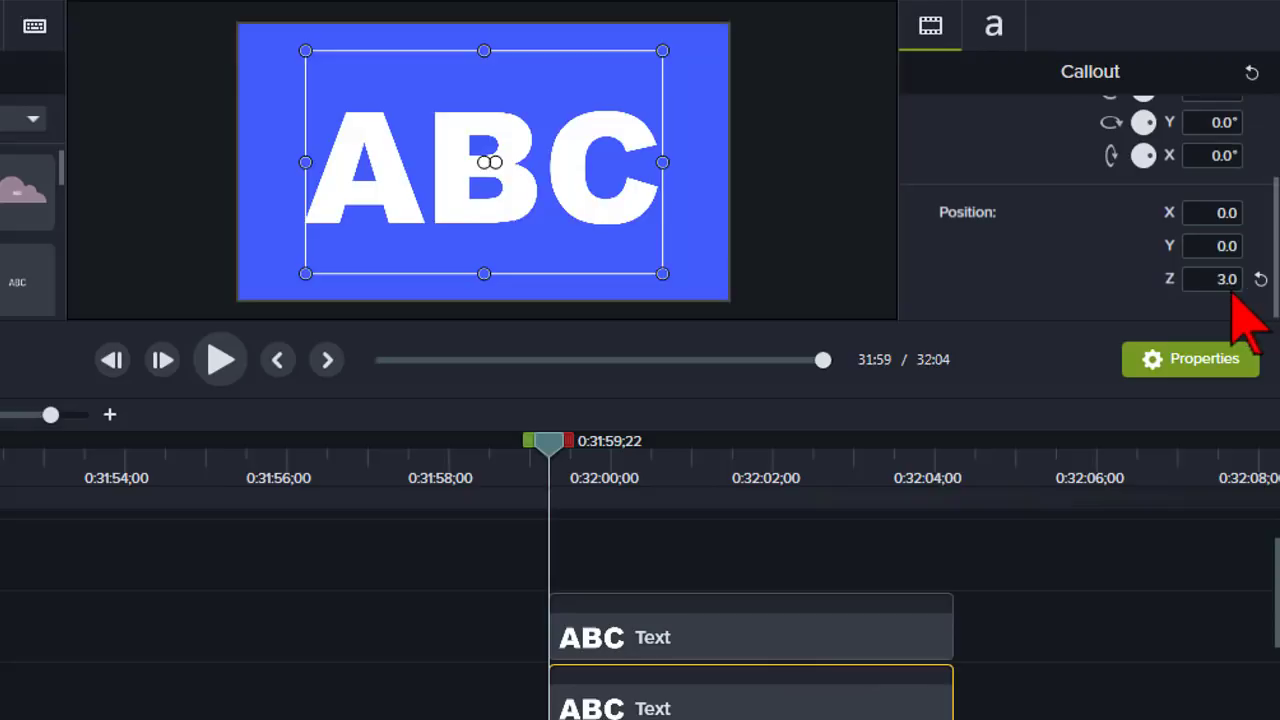
{"action": "scroll", "coordinate": [990, 668], "scroll_direction": "down", "scroll_amount": 2}
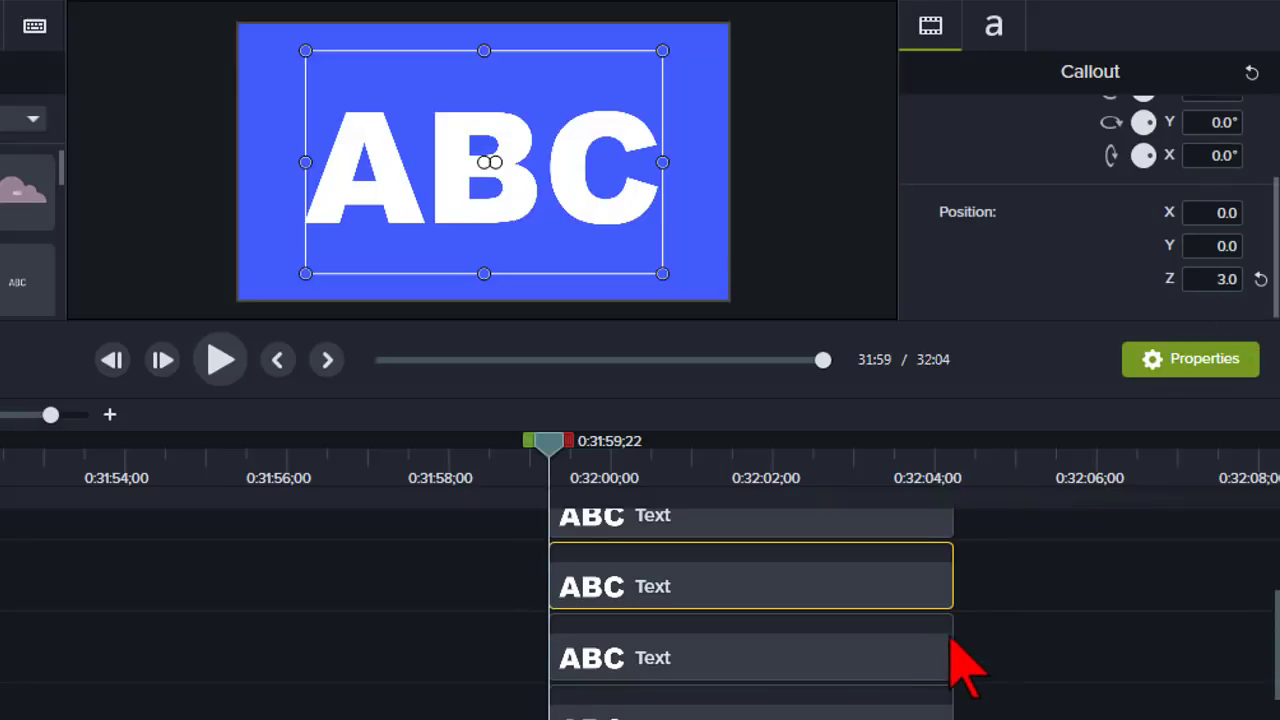
{"action": "left_click", "coordinate": [860, 647]}
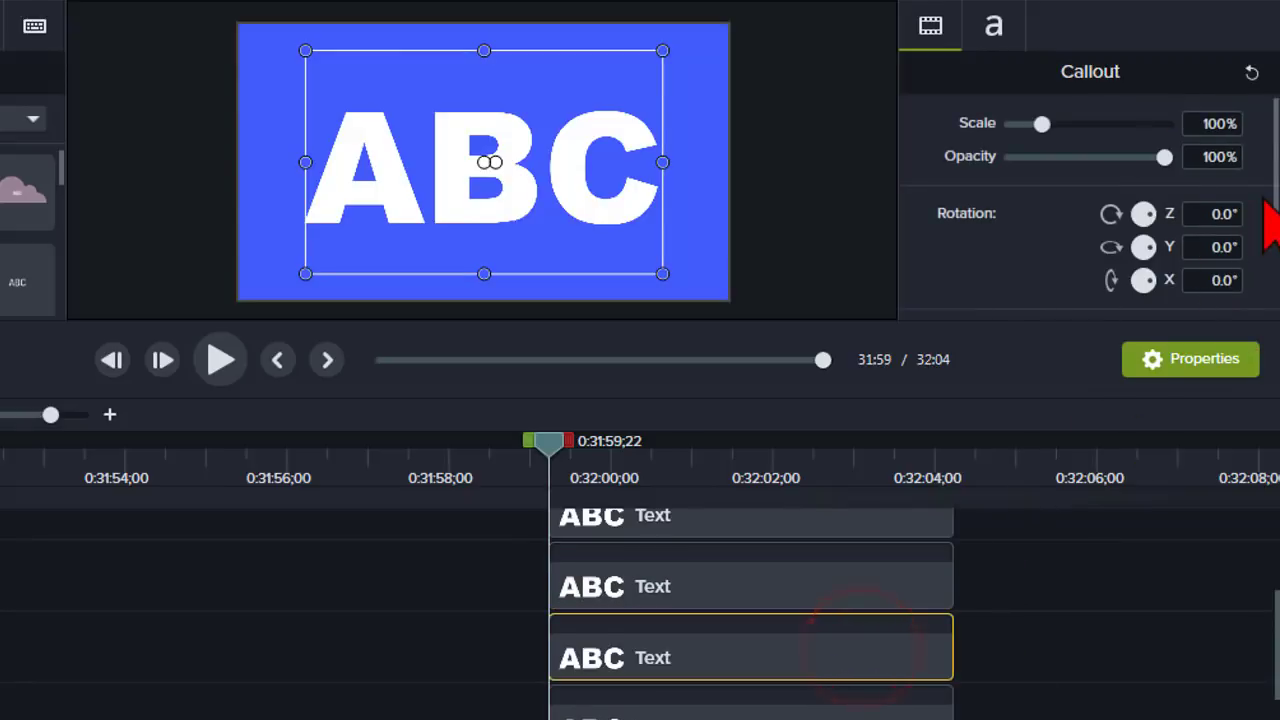
{"action": "left_click_drag", "start_coordinate": [1274, 200], "coordinate": [1274, 280]}
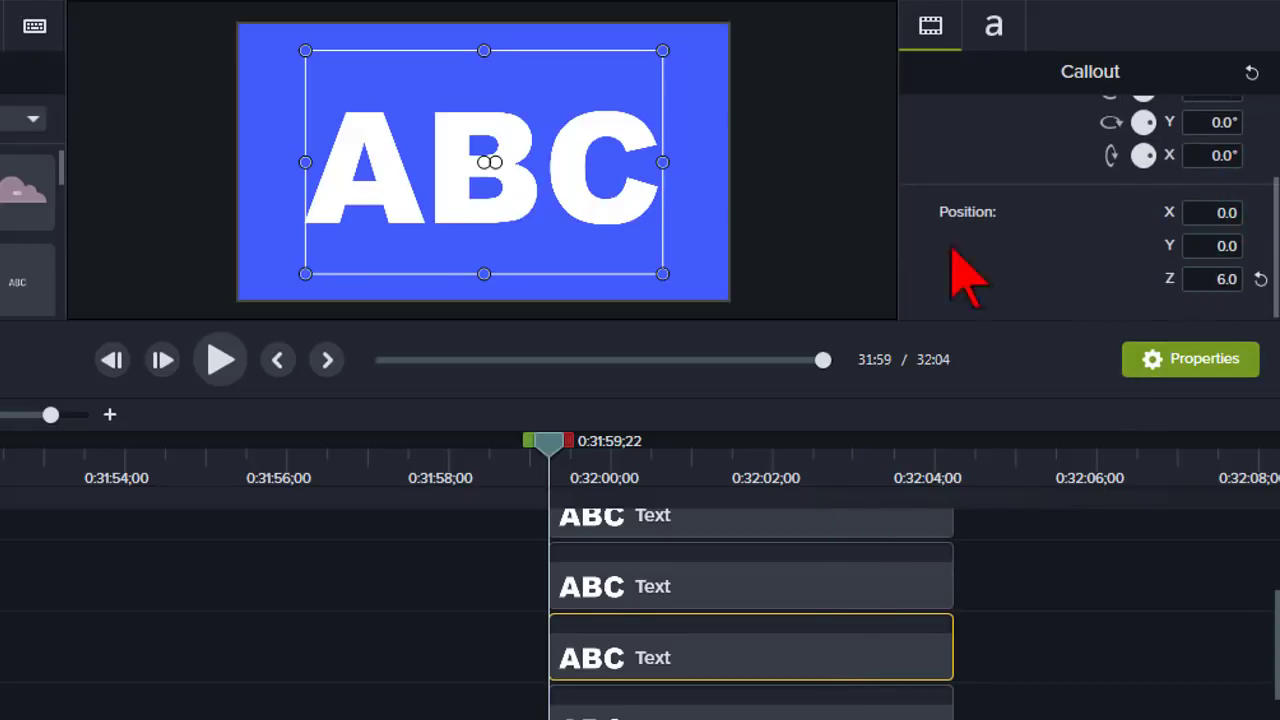
{"action": "left_click", "coordinate": [1008, 624]}
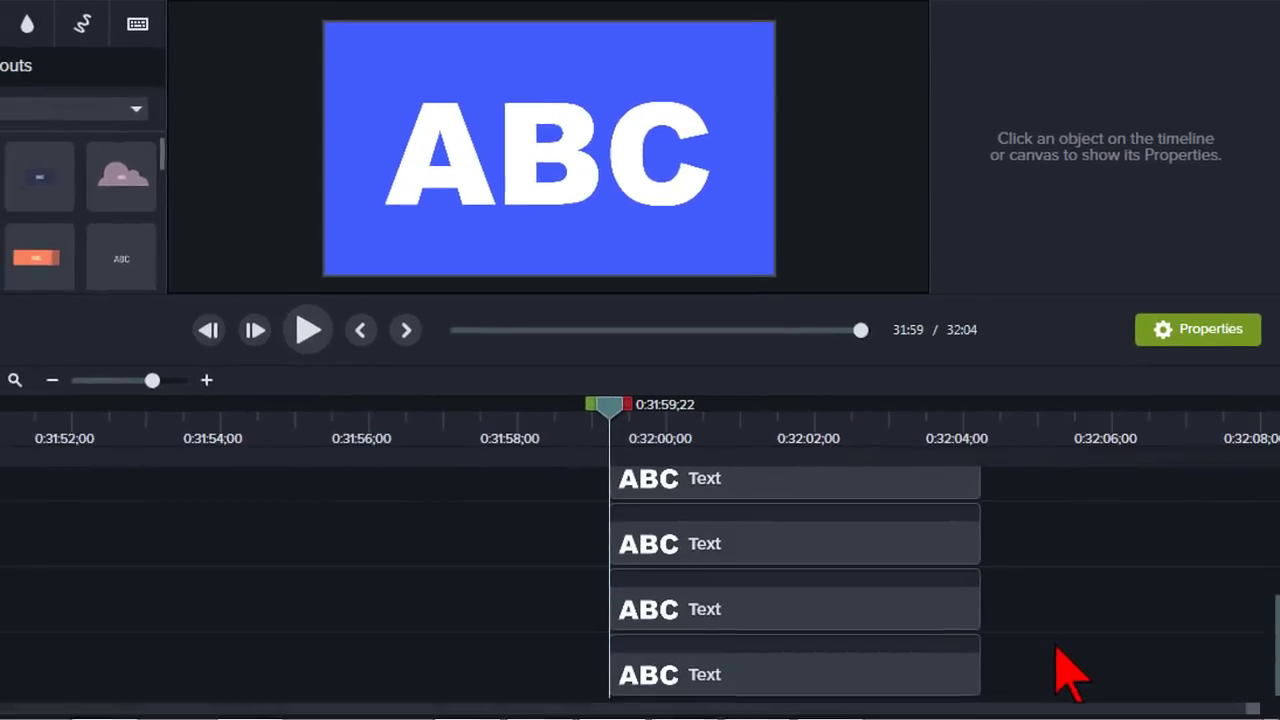
Shift the fourth ABC clip later and place the playhead near 0:32:05
{"action": "left_click", "coordinate": [893, 670]}
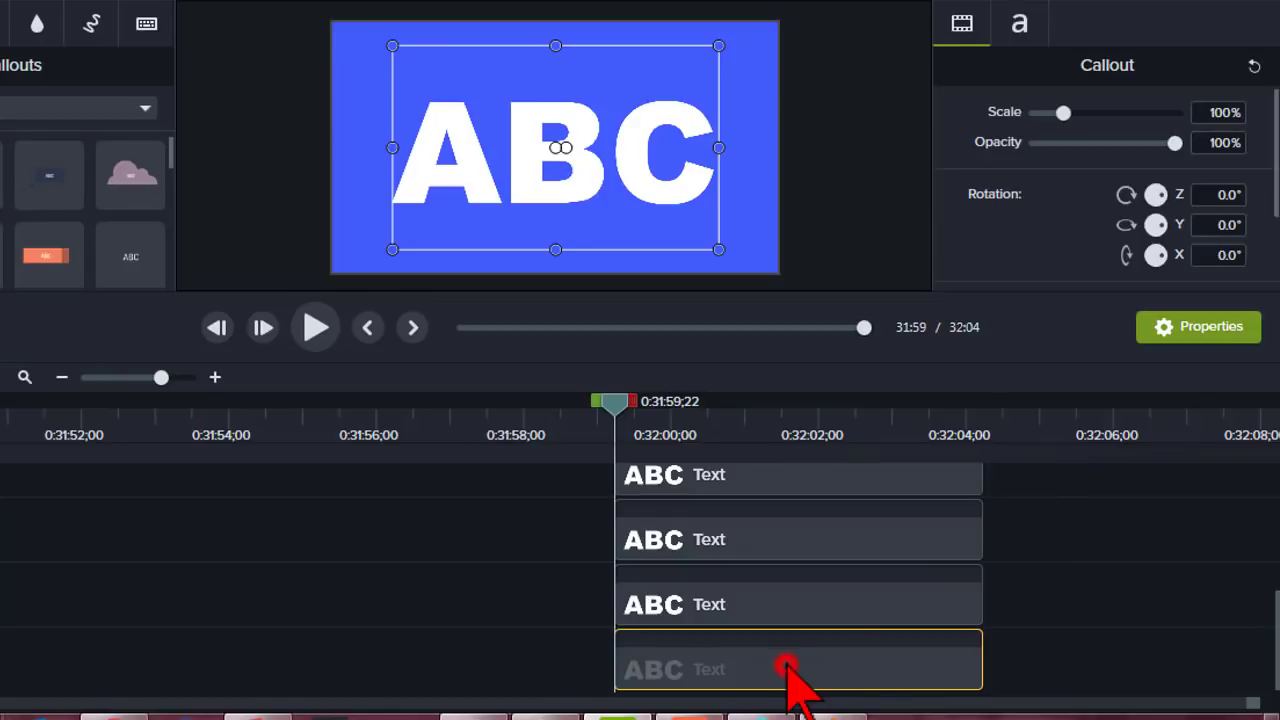
{"action": "left_click_drag", "start_coordinate": [788, 669], "coordinate": [852, 671]}
{"action": "left_click", "coordinate": [1007, 436]}
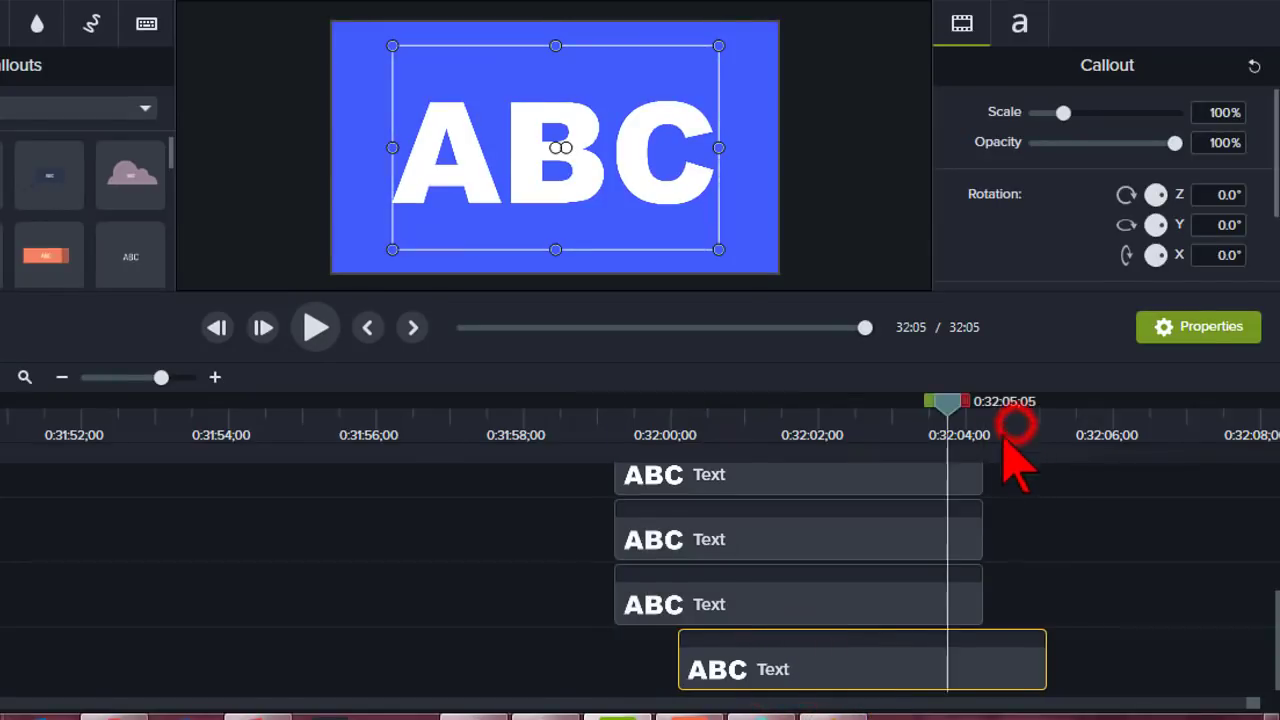
{"action": "right_click", "coordinate": [1000, 688]}
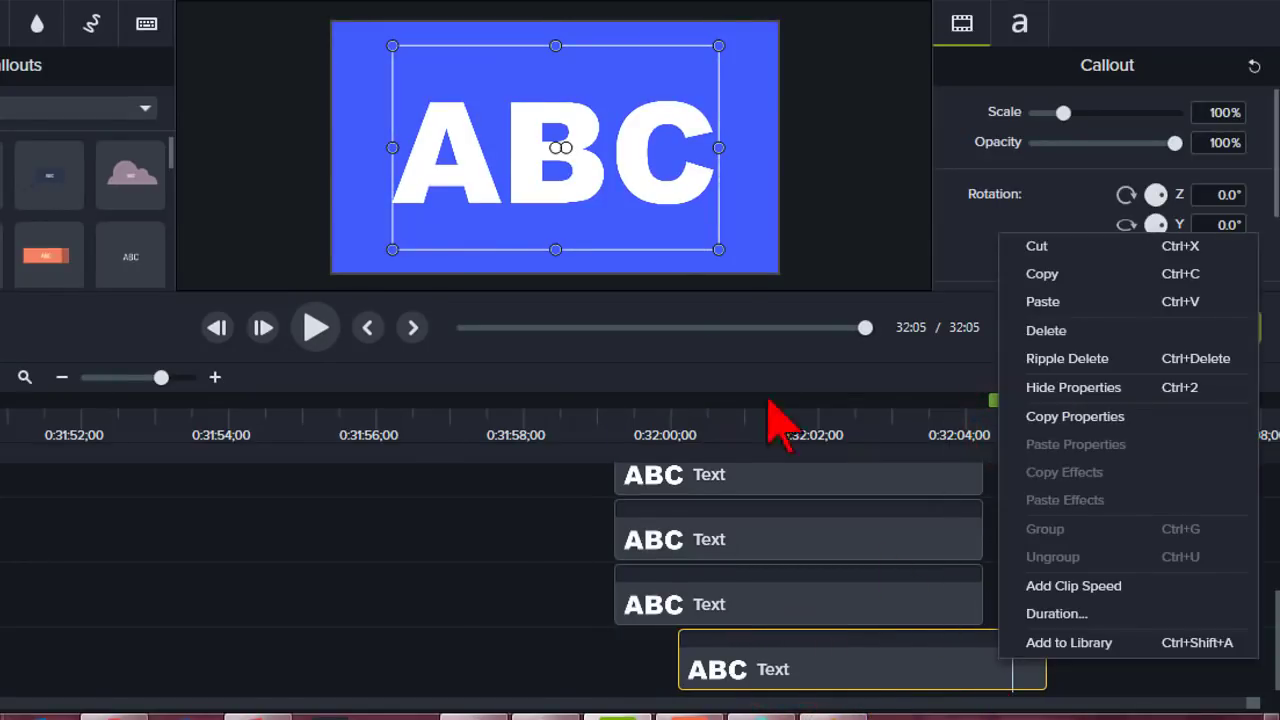
{"action": "left_click", "coordinate": [634, 166]}
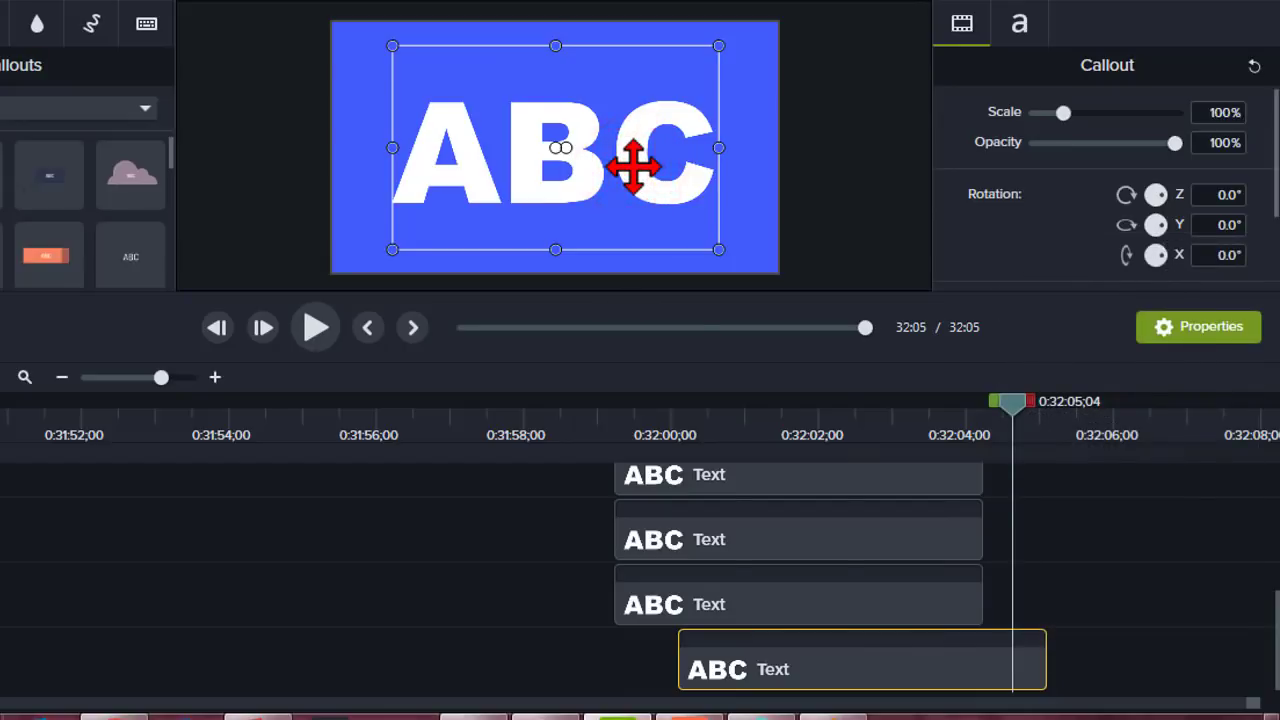
Add a Drop Shadow visual effect to the ABC callout
{"action": "right_click", "coordinate": [634, 166]}
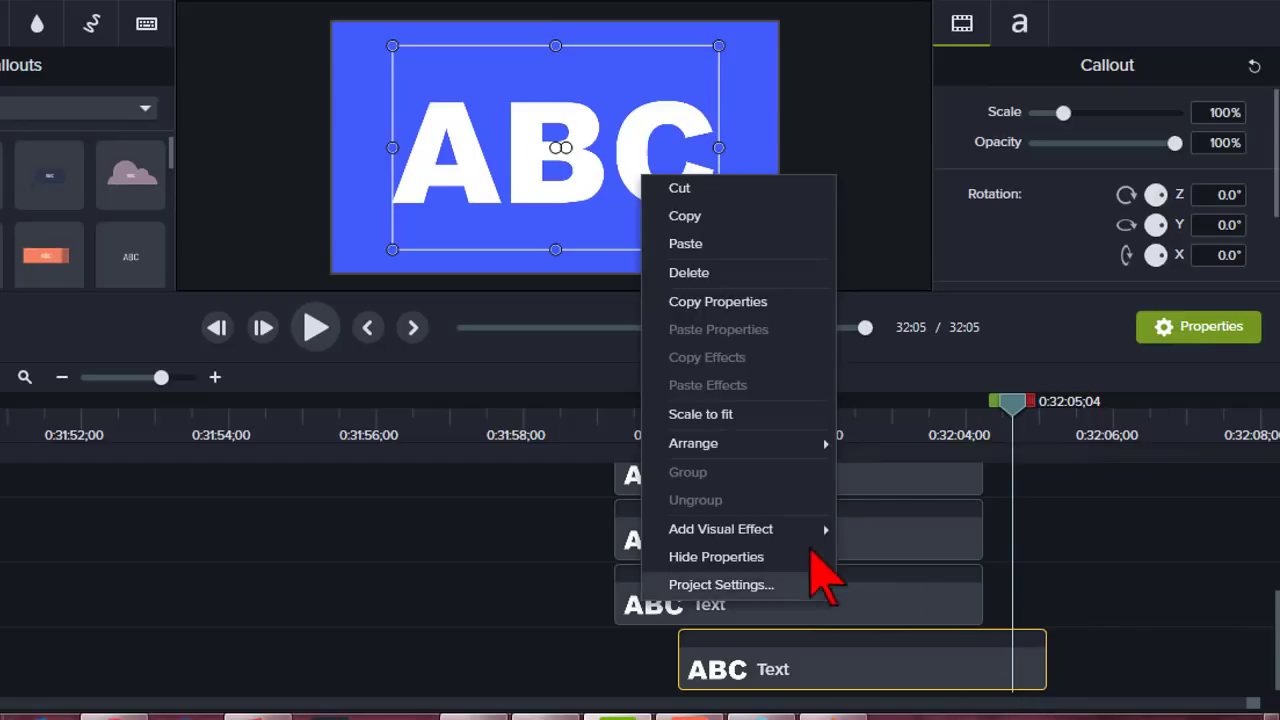
{"action": "mouse_move", "coordinate": [800, 538]}
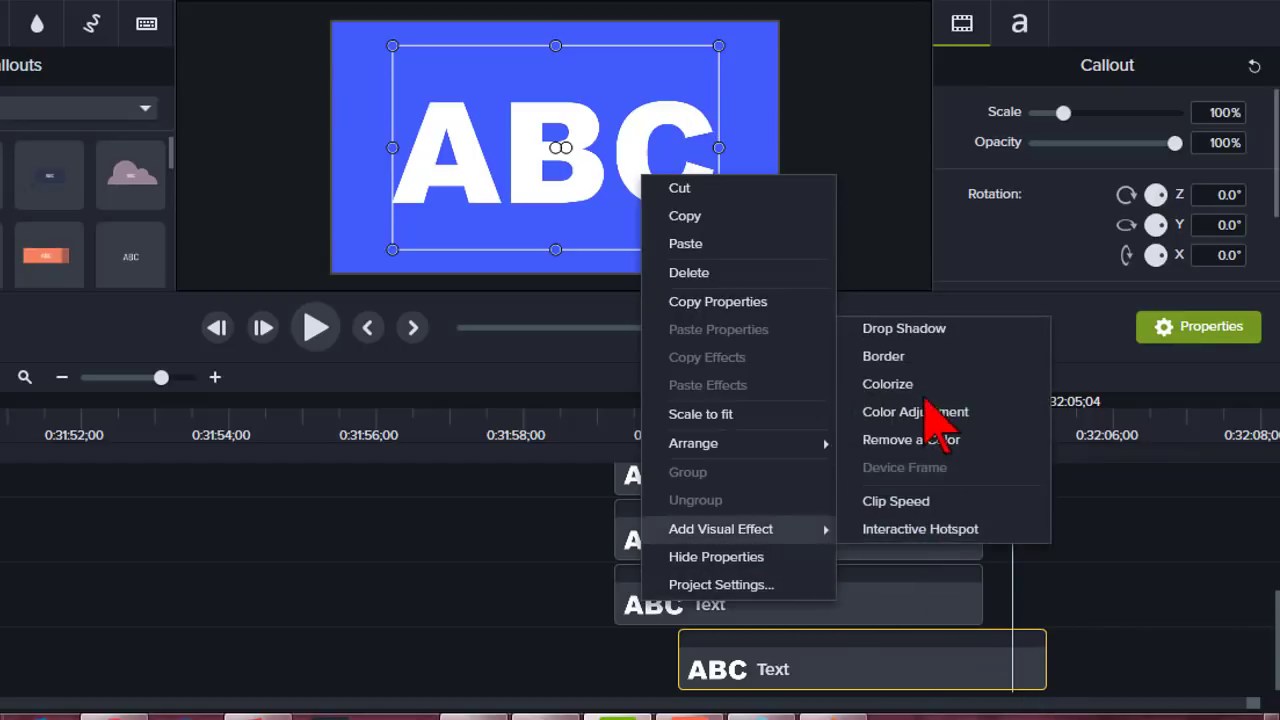
{"action": "left_click", "coordinate": [919, 331]}
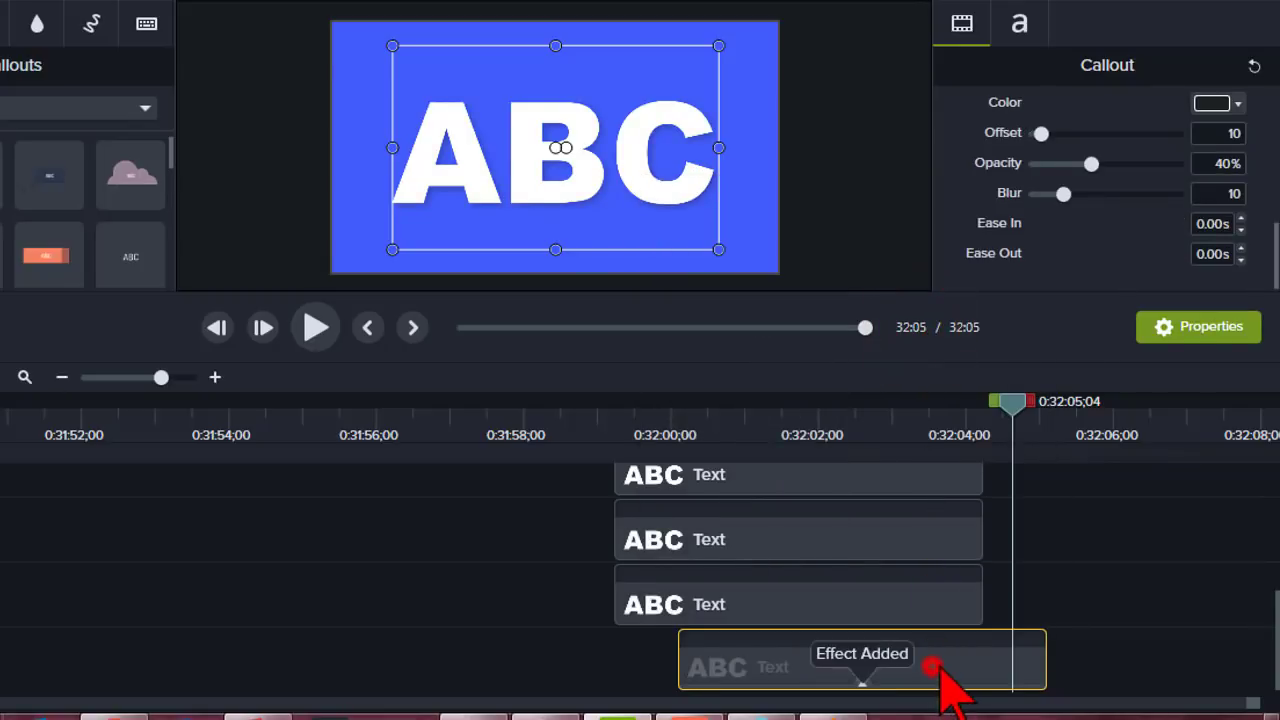
Move the bottom ABC clip back to 0:32:00 and select all the ABC clips
{"action": "left_click_drag", "start_coordinate": [927, 664], "coordinate": [870, 672]}
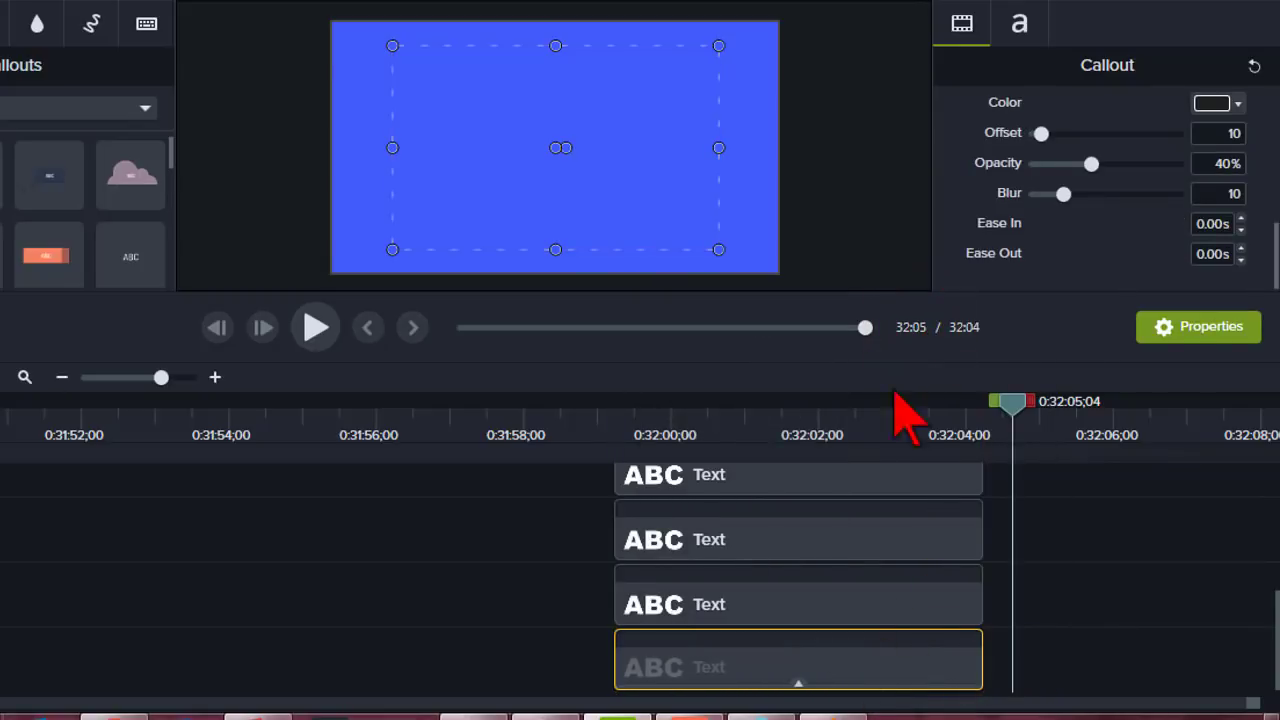
{"action": "left_click", "coordinate": [785, 415]}
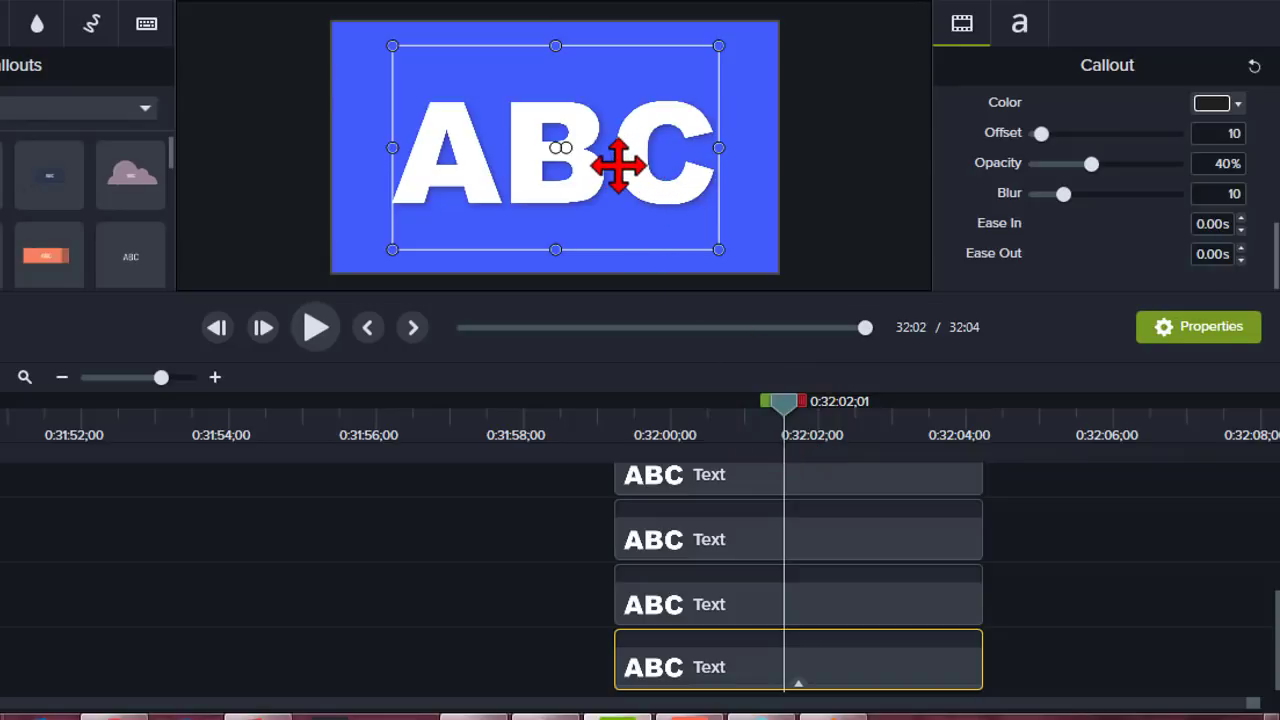
{"action": "left_click_drag", "start_coordinate": [1083, 672], "coordinate": [876, 452]}
Group the six selected ABC clips into Group 1
{"action": "right_click", "coordinate": [836, 630]}
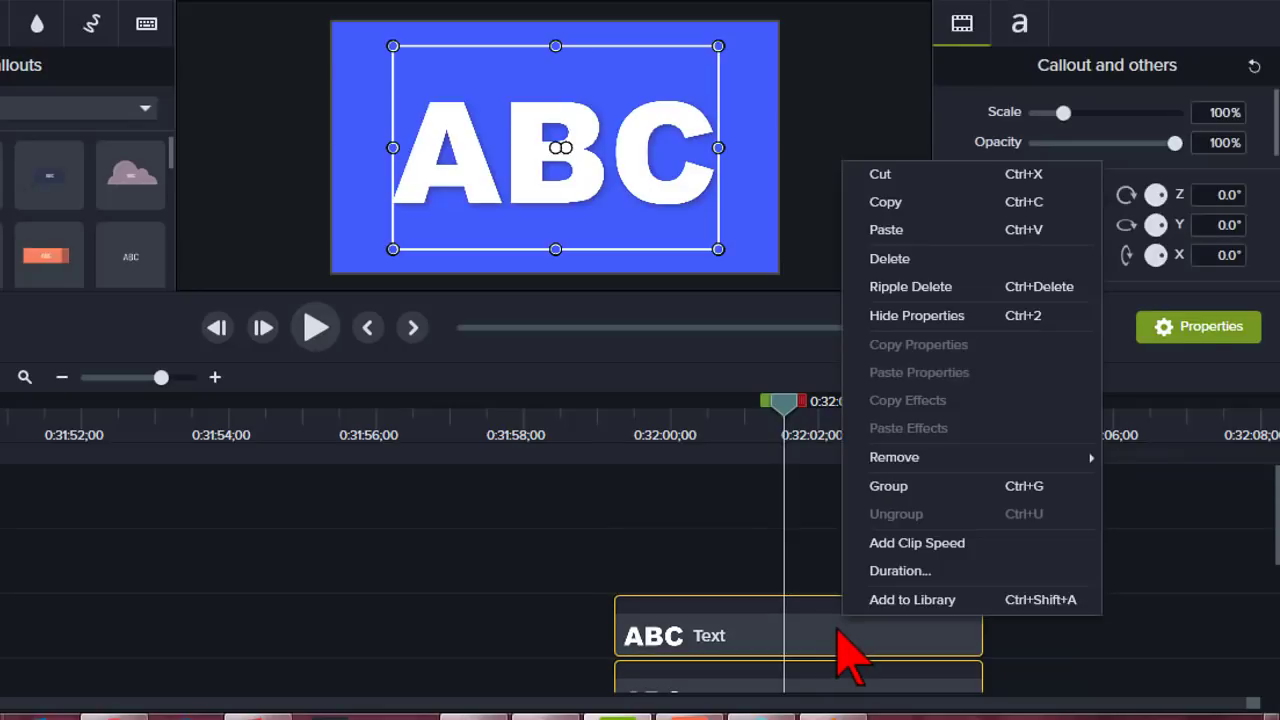
{"action": "left_click", "coordinate": [888, 487]}
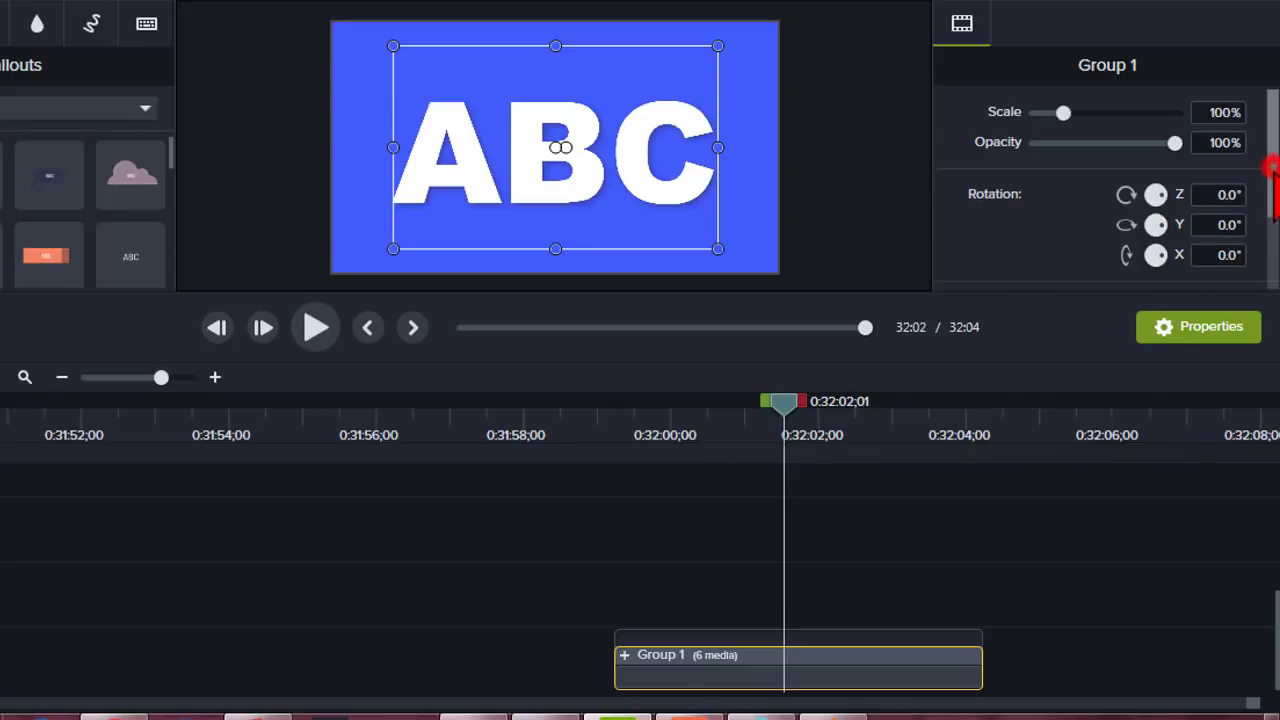
Rotate Group 1 around Y to -68.6°
{"action": "left_click_drag", "start_coordinate": [1274, 185], "coordinate": [1268, 215]}
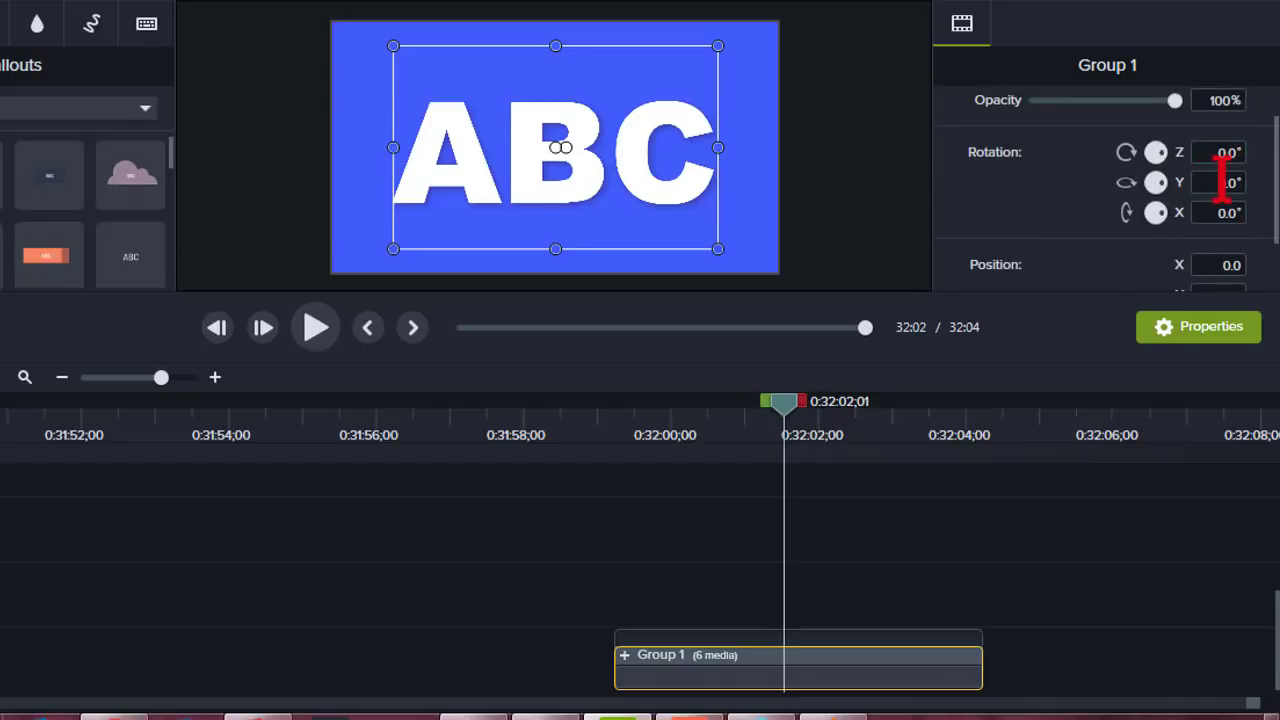
{"action": "left_click", "coordinate": [1221, 181]}
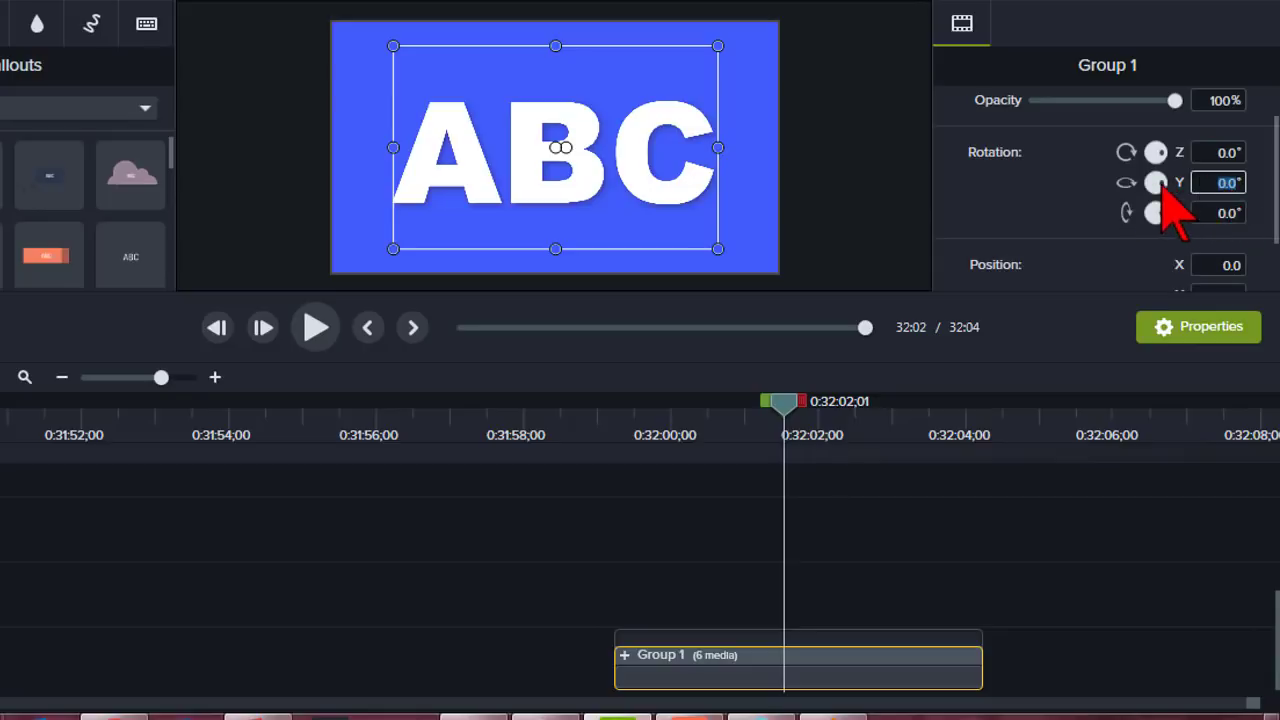
{"action": "left_click_drag", "start_coordinate": [1162, 185], "coordinate": [1163, 186]}
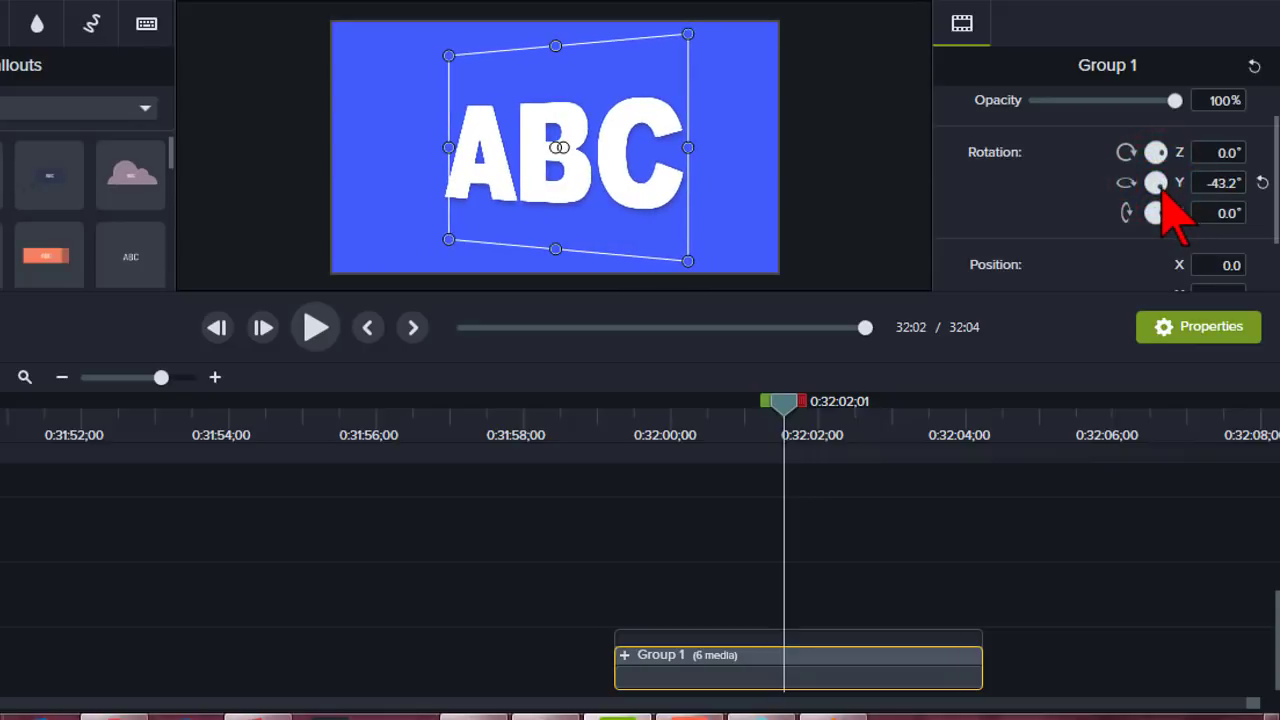
{"action": "left_click_drag", "start_coordinate": [1162, 192], "coordinate": [1160, 190]}
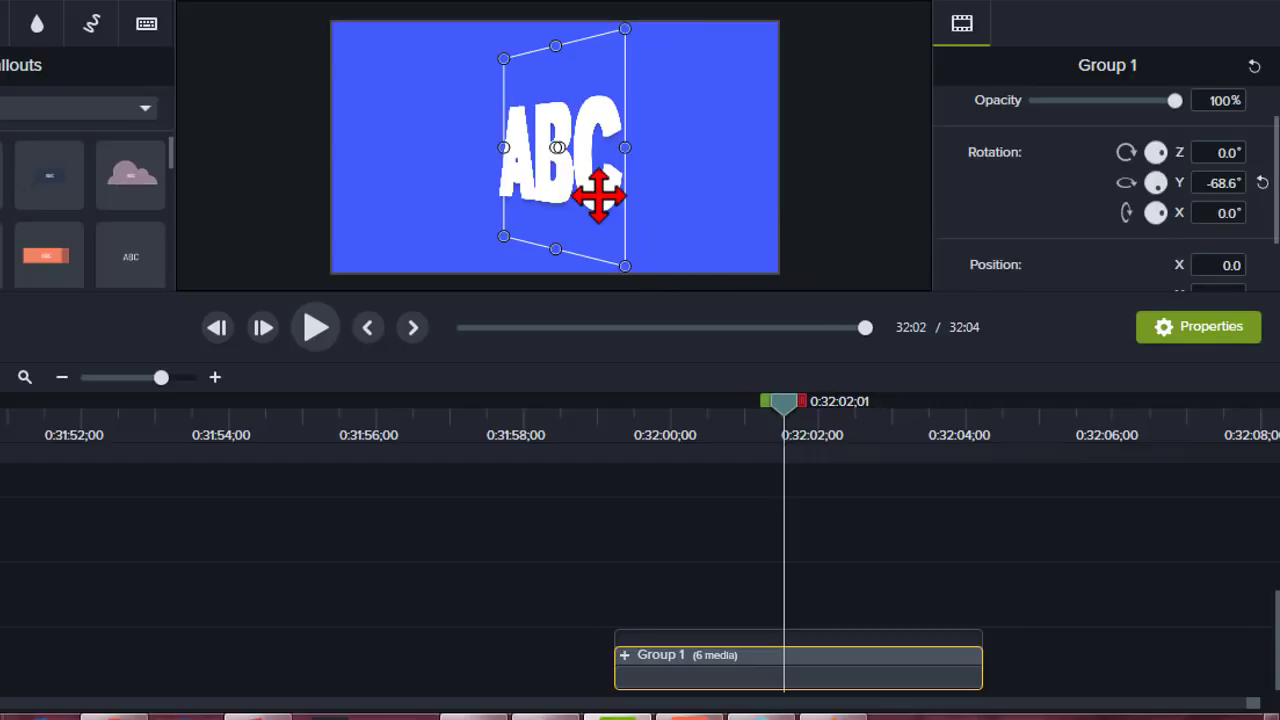
Tilt Group 1 to -30.1° around X, preview it deselected, then reselect it
{"action": "left_click", "coordinate": [1228, 212]}
{"action": "mouse_move", "coordinate": [1163, 213]}
{"action": "left_mouse_down"}
{"action": "mouse_move", "coordinate": [1171, 237]}
{"action": "mouse_move", "coordinate": [1167, 226]}
{"action": "left_mouse_up"}
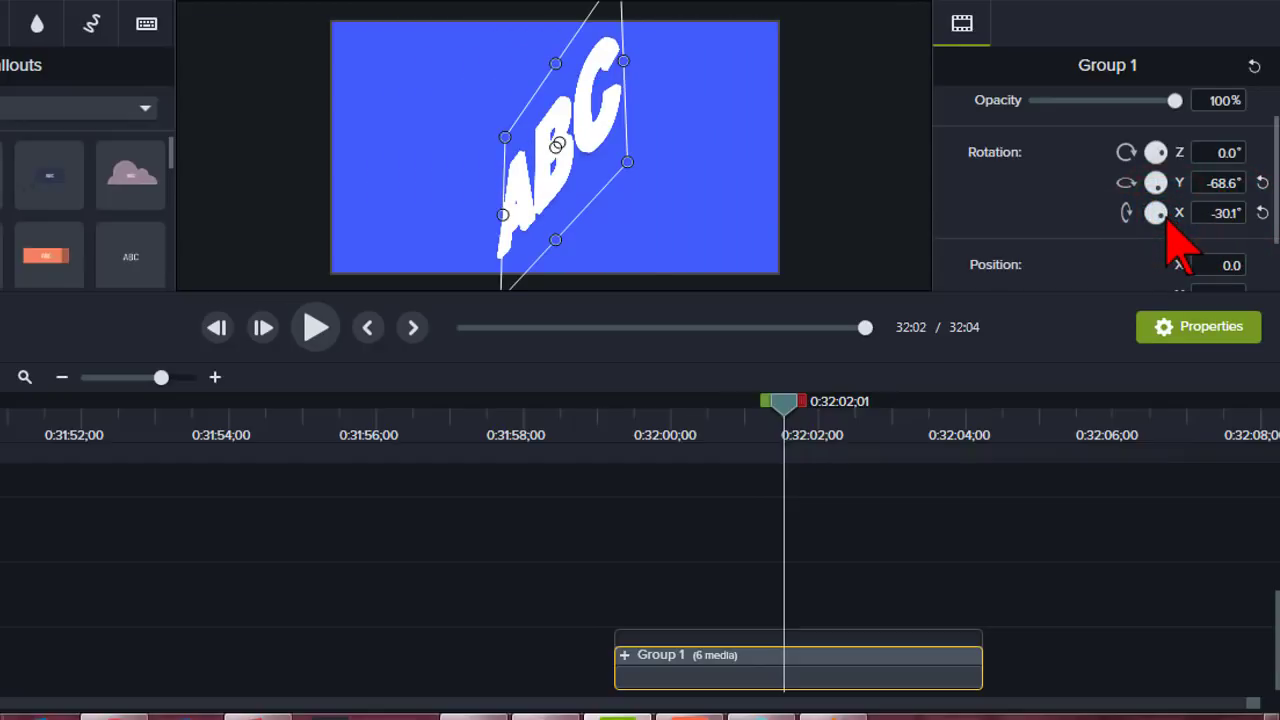
{"action": "left_click", "coordinate": [729, 220]}
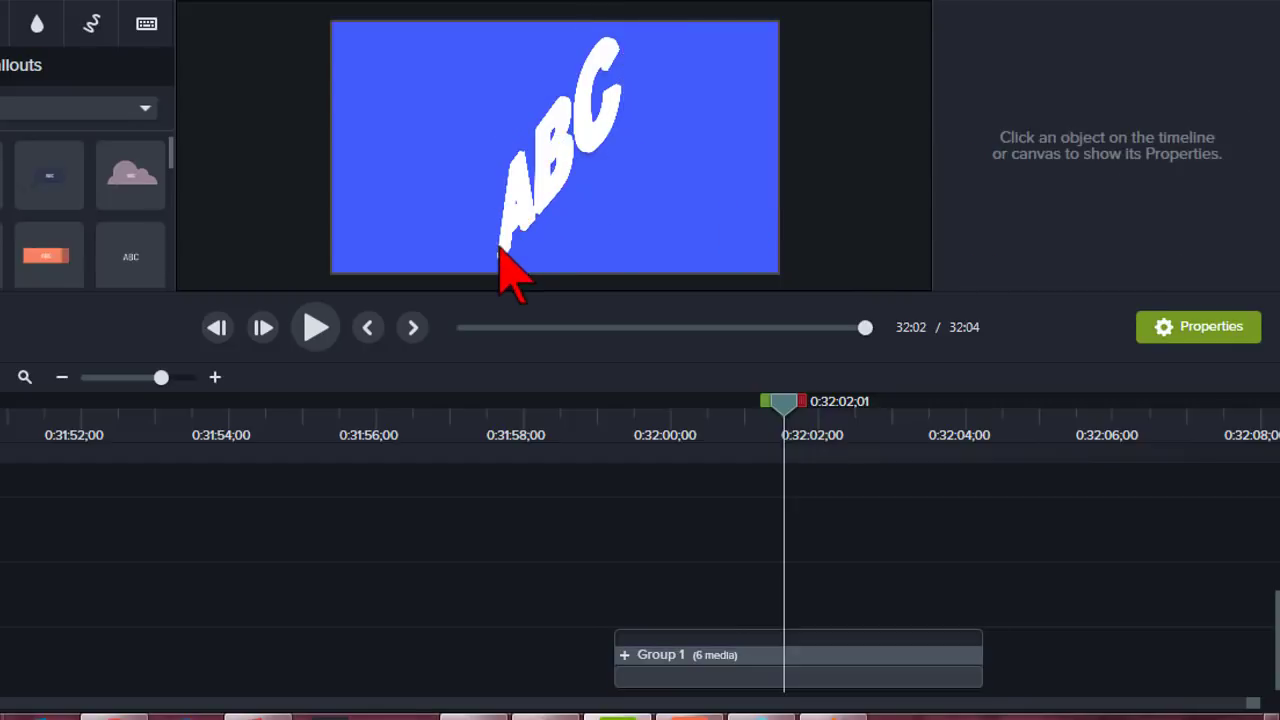
{"action": "key", "text": "ctrl+a"}
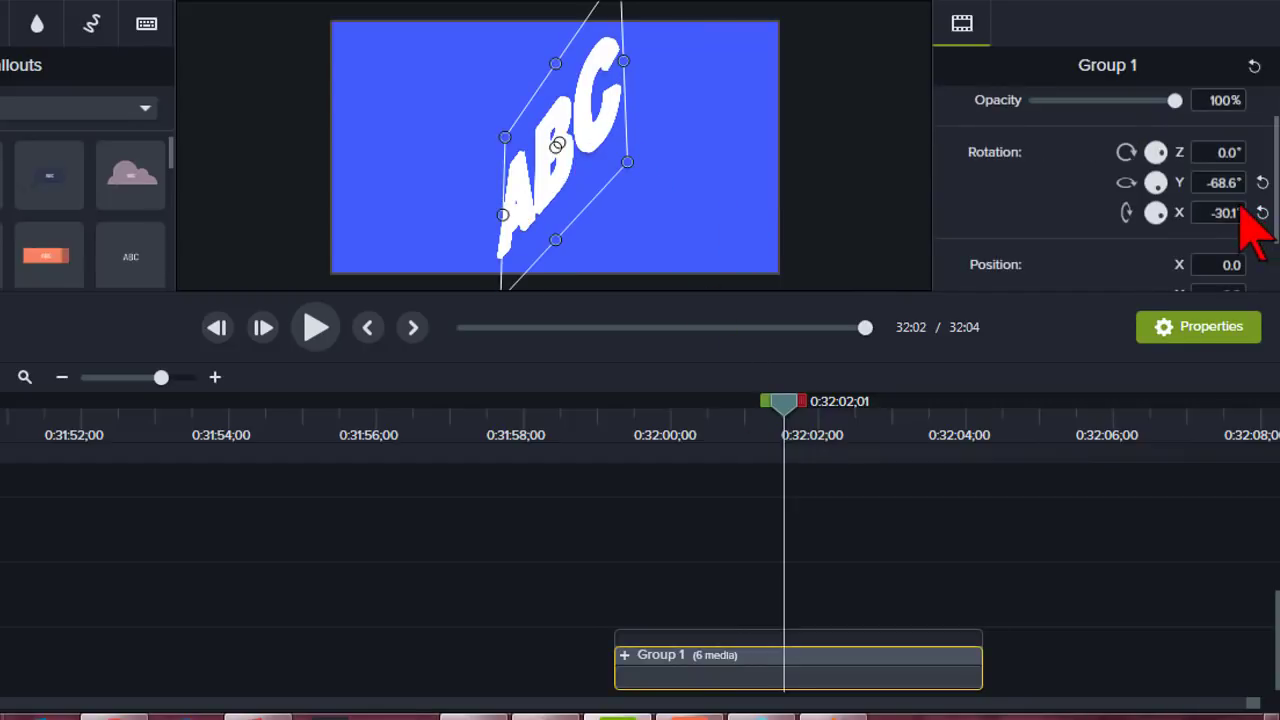
Reset X rotation to 0° and raise Group 1's Y rotation to 40.2° in Shift+Up steps
{"action": "left_click", "coordinate": [1262, 213]}
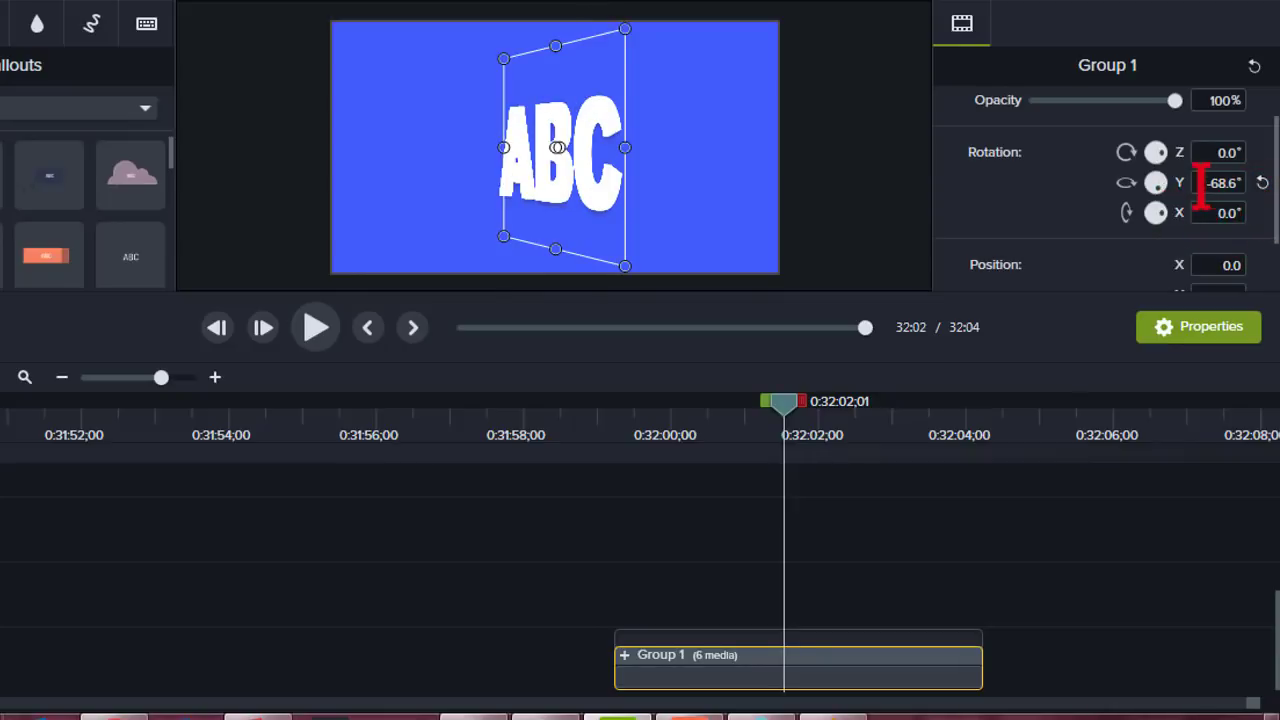
{"action": "left_click", "coordinate": [1224, 183]}
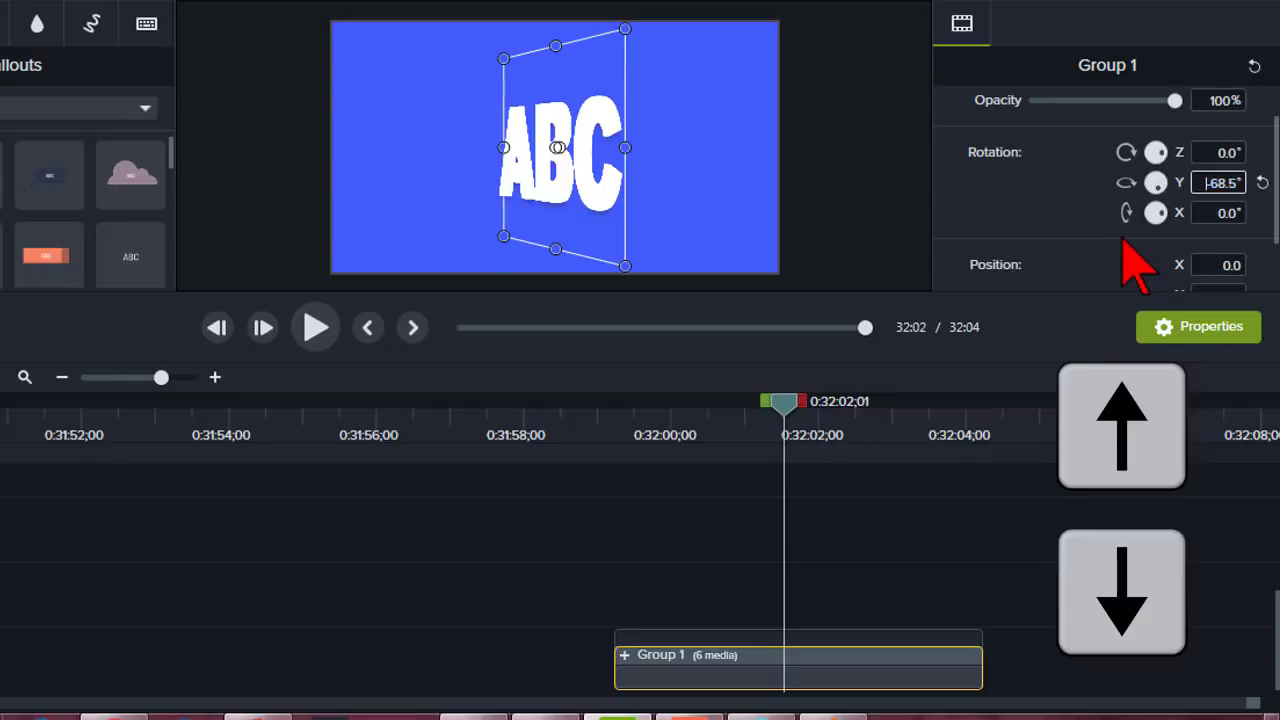
{"action": "key", "text": "Up"}
{"action": "key", "text": "Up"}
{"action": "key", "text": "Up"}
{"action": "key", "text": "Up"}
{"action": "key", "text": "Up"}
{"action": "key", "text": "Up"}
{"action": "key", "text": "Up"}
{"action": "key", "text": "Up"}
{"action": "key", "text": "Up"}
{"action": "key", "text": "Up"}
{"action": "key", "text": "Up"}
{"action": "key", "text": "Up"}
{"action": "key", "text": "Up"}
{"action": "key", "text": "Up"}
{"action": "key", "text": "Up"}
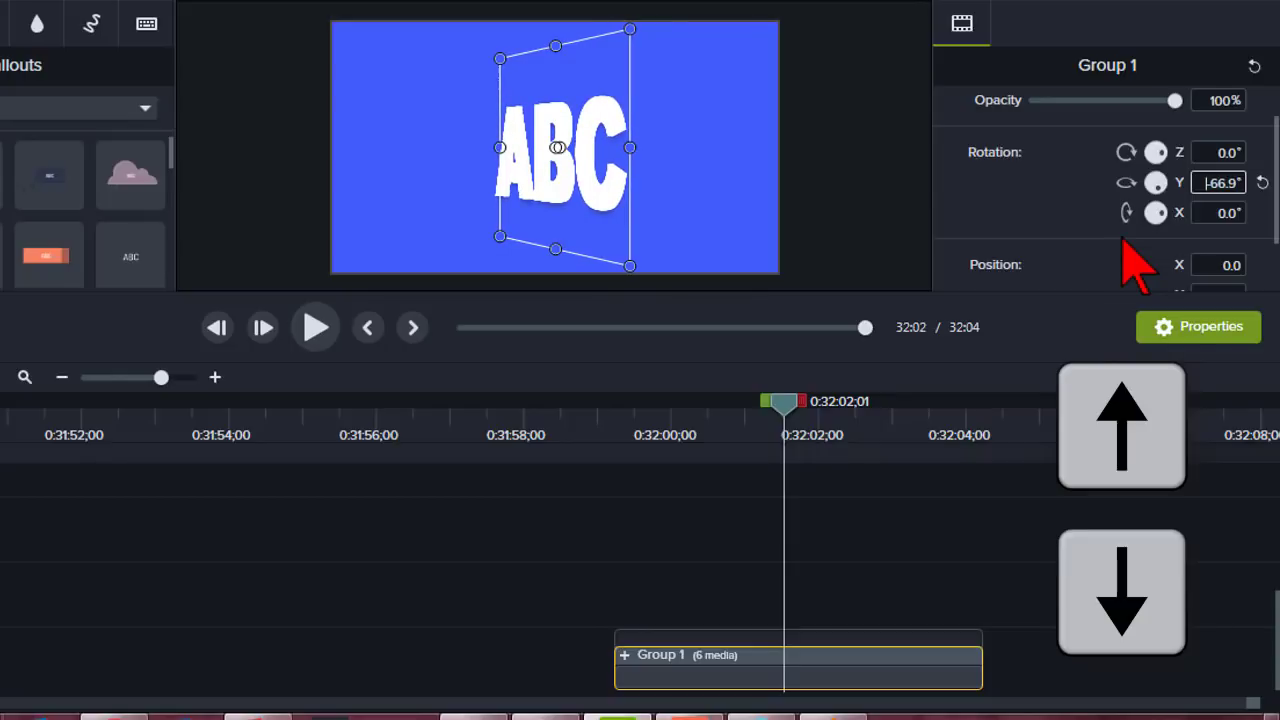
{"action": "key", "text": "Up"}
{"action": "key", "text": "Up"}
{"action": "key", "text": "Up"}
{"action": "key", "text": "Up"}
{"action": "key", "text": "Up"}
{"action": "key", "text": "Up"}
{"action": "key", "text": "Up"}
{"action": "key", "text": "Up"}
{"action": "key", "text": "Up"}
{"action": "key", "text": "Up"}
{"action": "key", "text": "Up"}
{"action": "key", "text": "Up"}
{"action": "key", "text": "Up"}
{"action": "key", "text": "Up"}
{"action": "key", "text": "Up"}
{"action": "key", "text": "Up"}
{"action": "key", "text": "Up"}
{"action": "key", "text": "Up"}
{"action": "key", "text": "Up"}
{"action": "key", "text": "Up"}
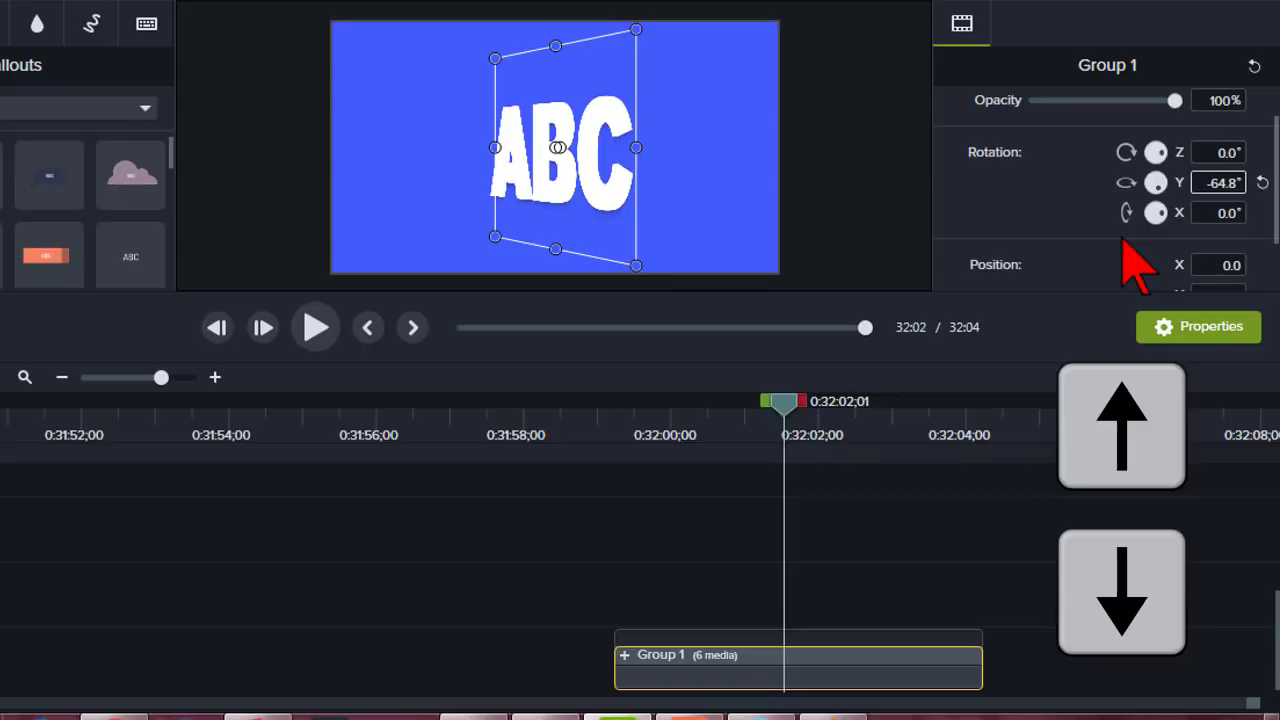
{"action": "key", "text": "shift"}
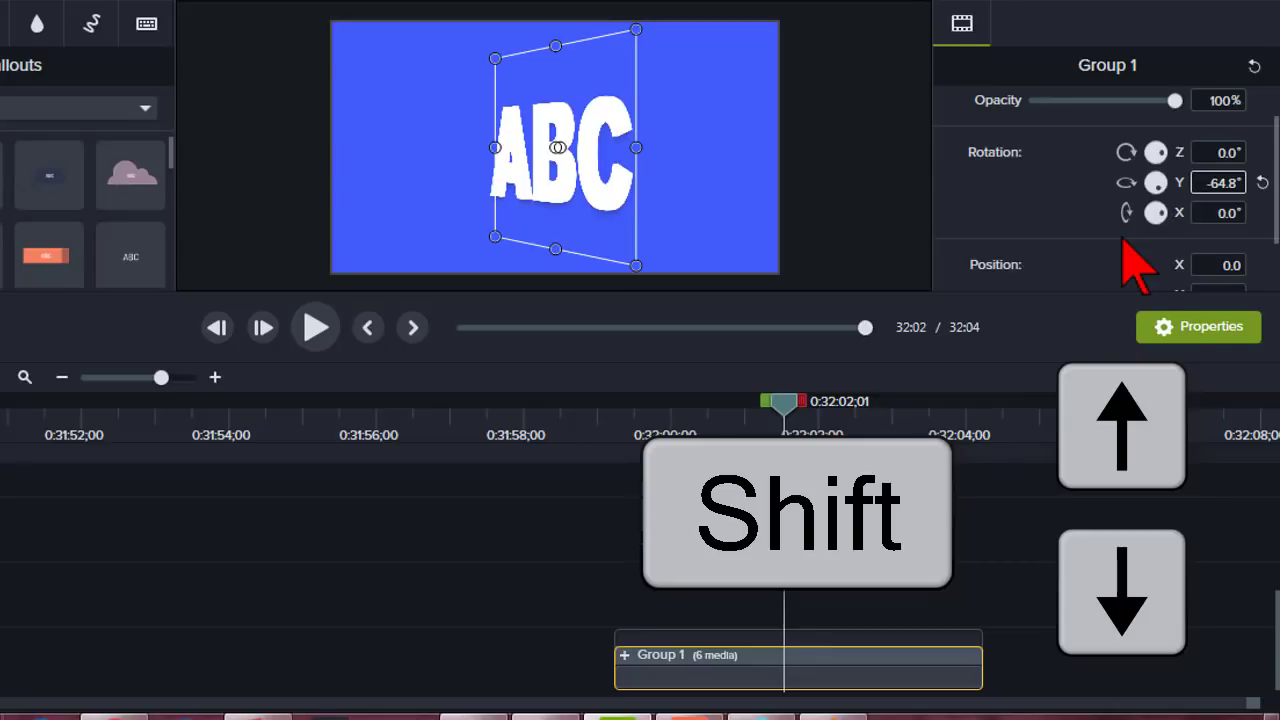
{"action": "key", "text": "Up"}
{"action": "key", "text": "Up"}
{"action": "key", "text": "Up"}
{"action": "key", "text": "Up"}
{"action": "key", "text": "Up"}
{"action": "key", "text": "Up"}
{"action": "key", "text": "Up"}
{"action": "key", "text": "Up"}
{"action": "key", "text": "Up"}
{"action": "key", "text": "Up"}
{"action": "key", "text": "Up"}
{"action": "key", "text": "Up"}
{"action": "key", "text": "Up"}
{"action": "key", "text": "Up"}
{"action": "key", "text": "Up"}
{"action": "key", "text": "Up"}
{"action": "key", "text": "Up"}
{"action": "key", "text": "Up"}
{"action": "key", "text": "Up"}
{"action": "key", "text": "Up"}
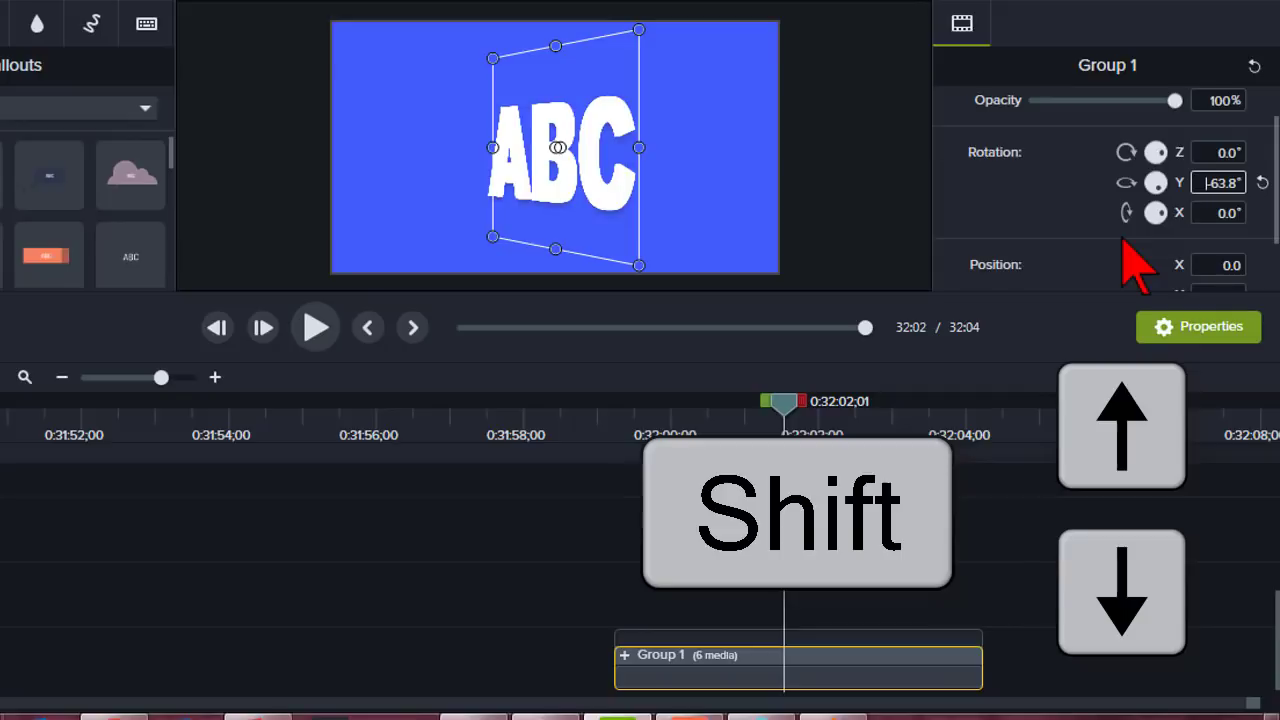
{"action": "key", "text": "Up"}
{"action": "key", "text": "Up"}
{"action": "key", "text": "Up"}
{"action": "key", "text": "Up"}
{"action": "key", "text": "Up"}
{"action": "key", "text": "Up"}
{"action": "key", "text": "Up"}
{"action": "key", "text": "Up"}
{"action": "key", "text": "Up"}
{"action": "key", "text": "Up"}
{"action": "key", "text": "Up"}
{"action": "key", "text": "Up"}
{"action": "key", "text": "Up"}
{"action": "key", "text": "Up"}
{"action": "key", "text": "Up"}
{"action": "key", "text": "Up"}
{"action": "key", "text": "Up"}
{"action": "key", "text": "Up"}
{"action": "key", "text": "Up"}
{"action": "key", "text": "Up"}
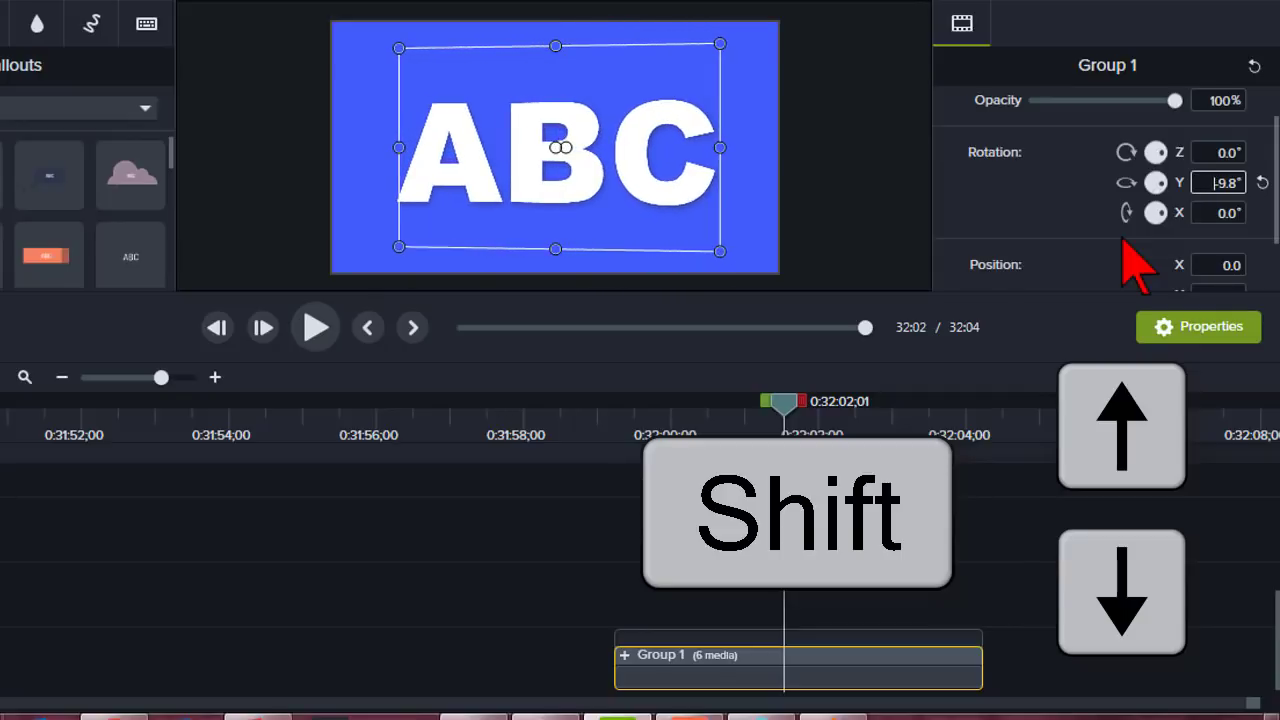
{"action": "key", "text": "Up"}
{"action": "key", "text": "Up"}
{"action": "key", "text": "Up"}
{"action": "key", "text": "Up"}
{"action": "key", "text": "Up"}
{"action": "key", "text": "Up"}
{"action": "key", "text": "Up"}
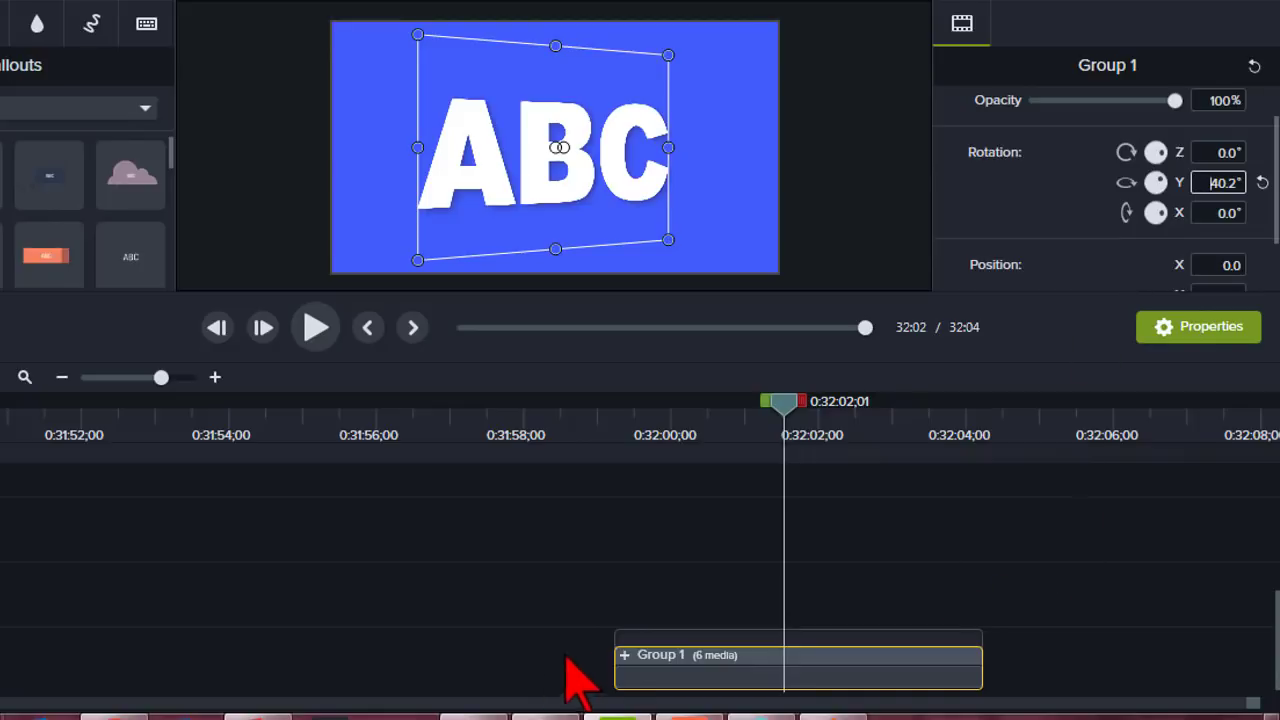
Expand Group 1 and apply a Drop Shadow effect to the top ABC Text layer
{"action": "left_click", "coordinate": [625, 655]}
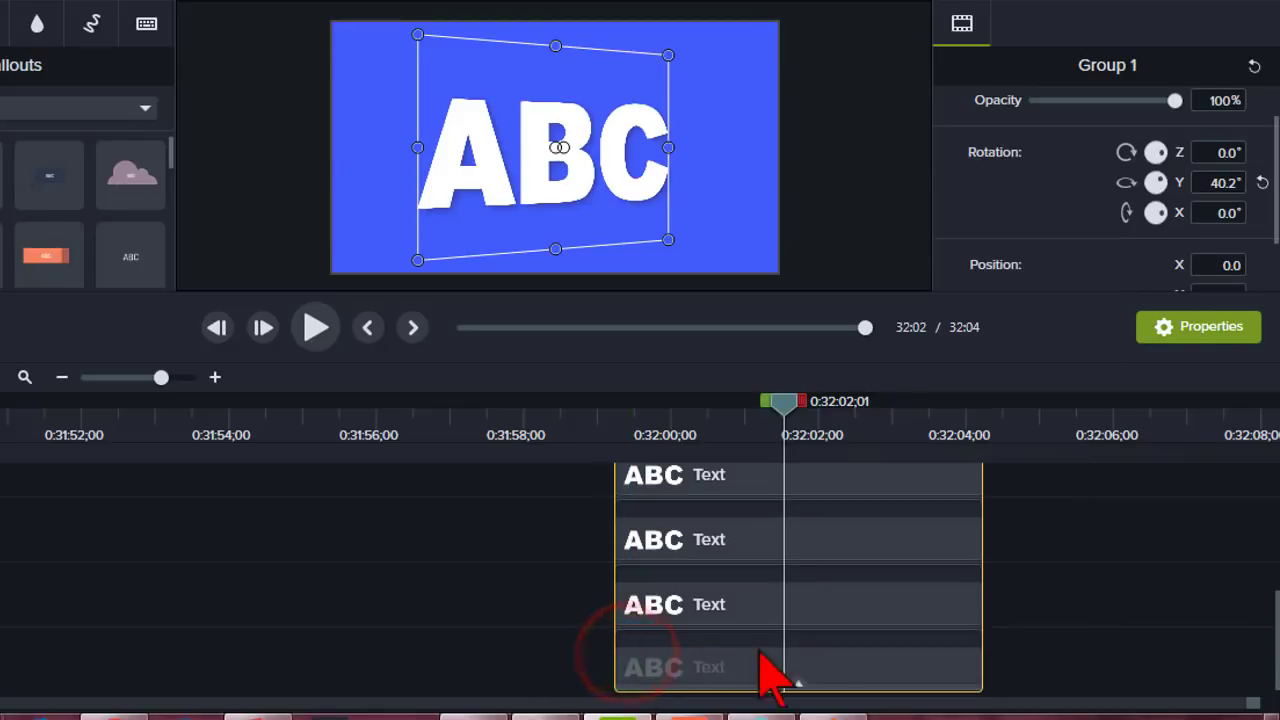
{"action": "left_click", "coordinate": [852, 678]}
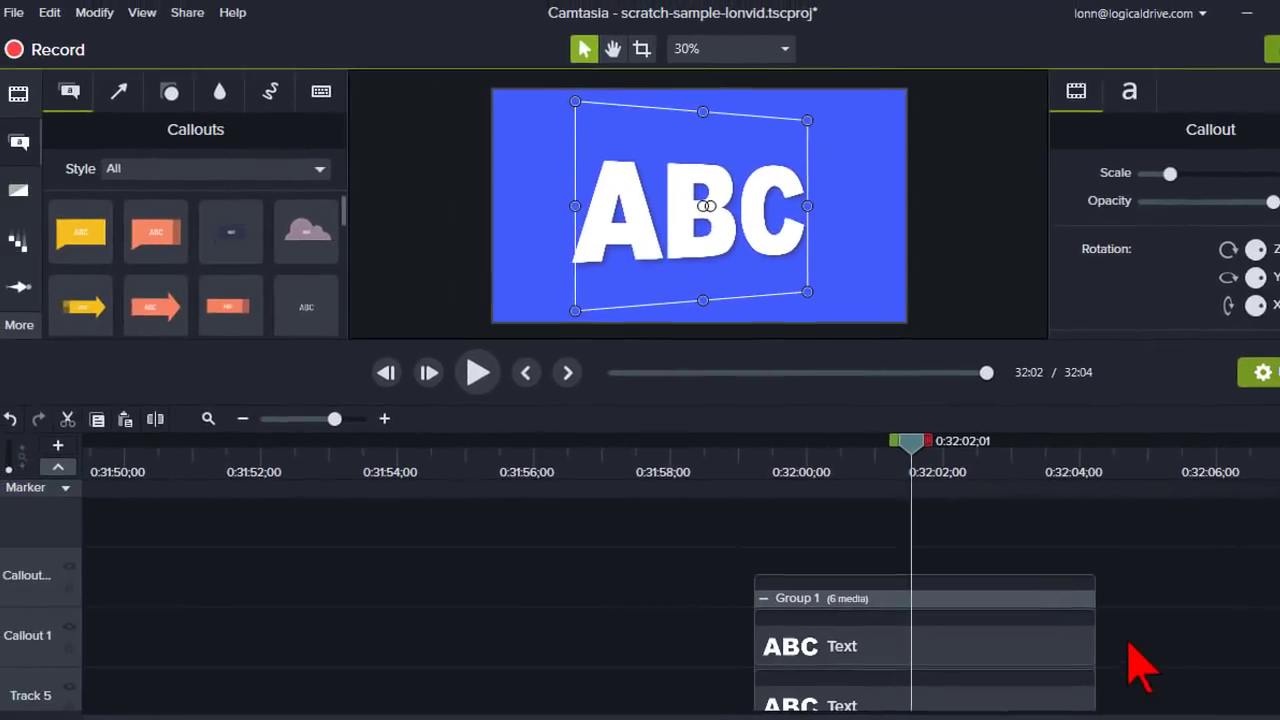
{"action": "left_click", "coordinate": [771, 652]}
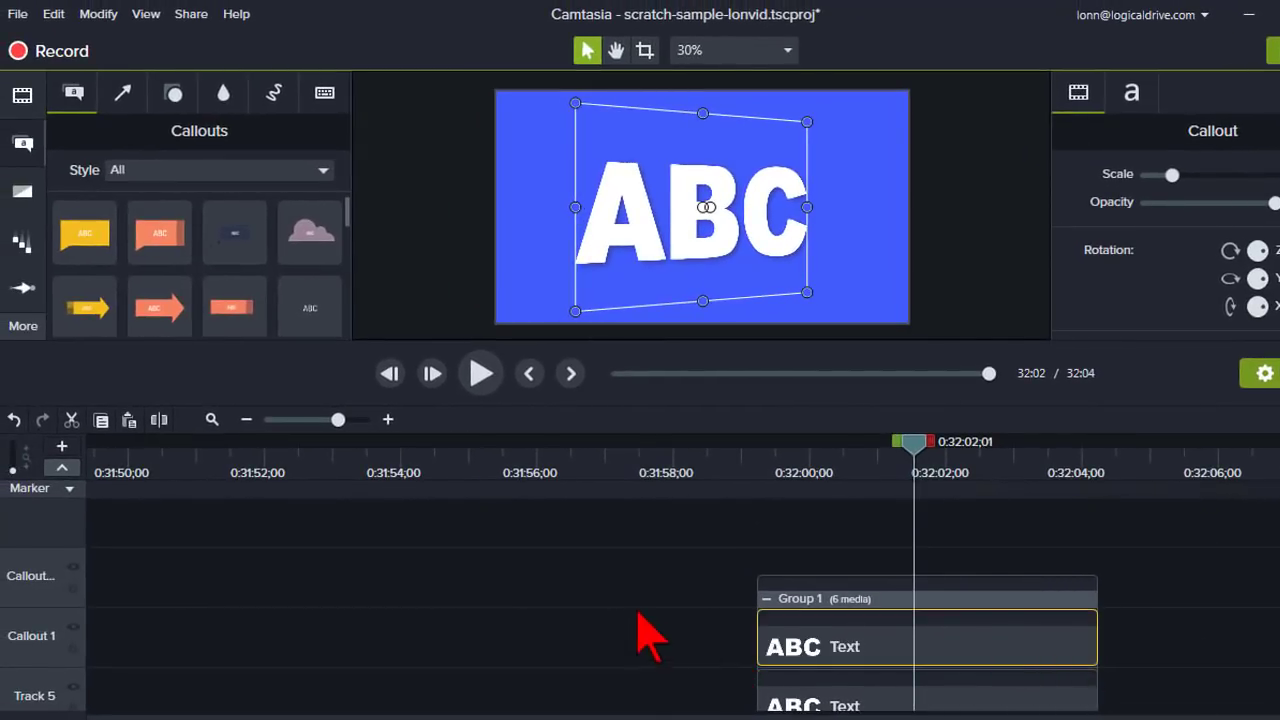
{"action": "left_click", "coordinate": [25, 328]}
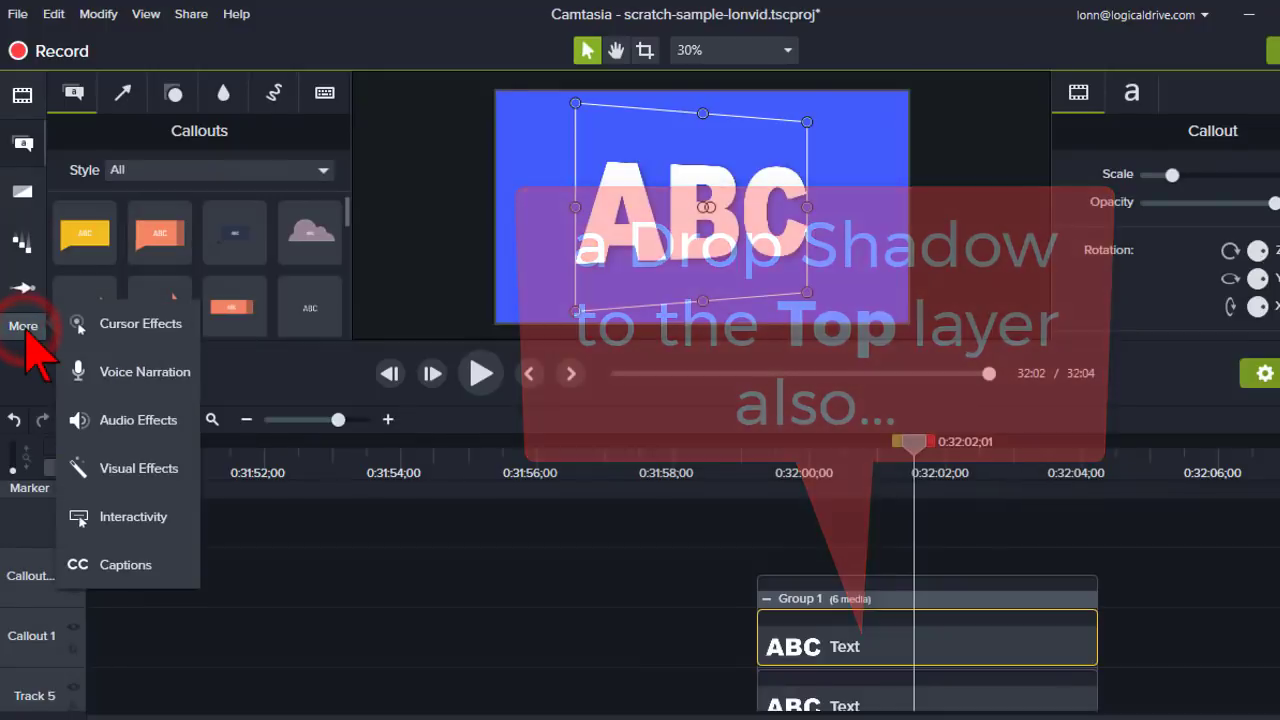
{"action": "left_click", "coordinate": [158, 470]}
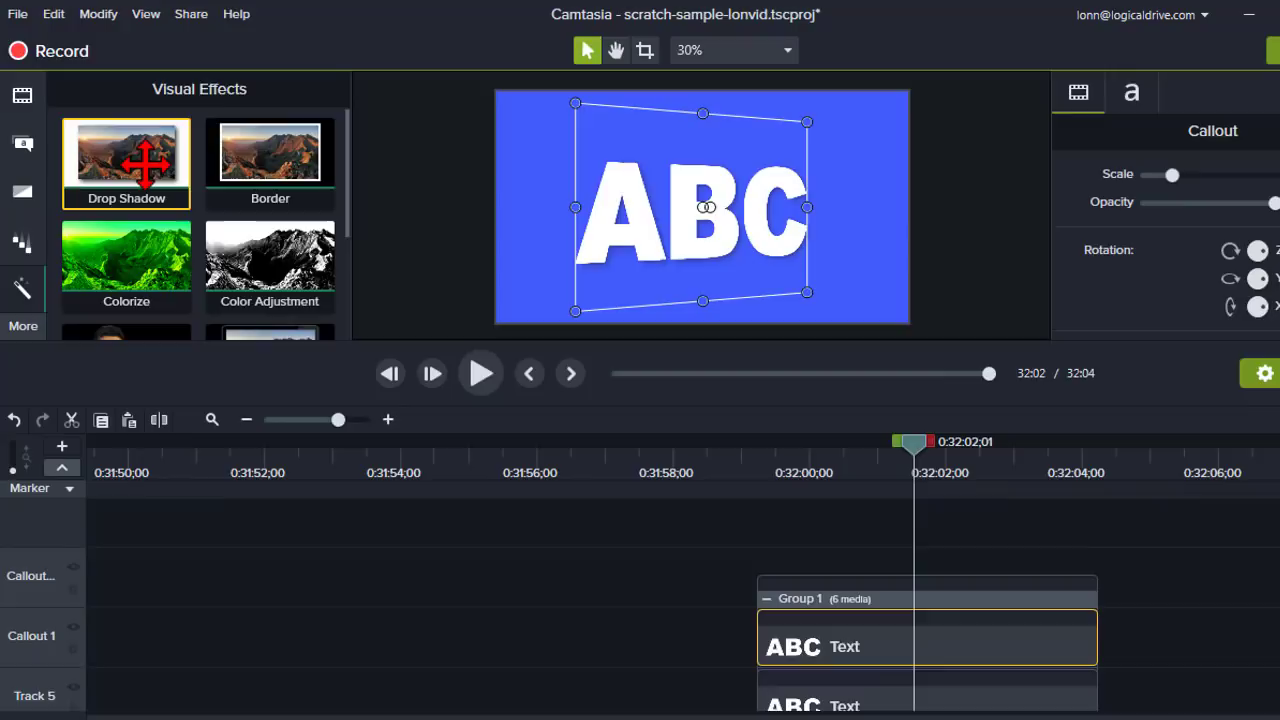
{"action": "left_click_drag", "start_coordinate": [145, 163], "coordinate": [862, 640]}
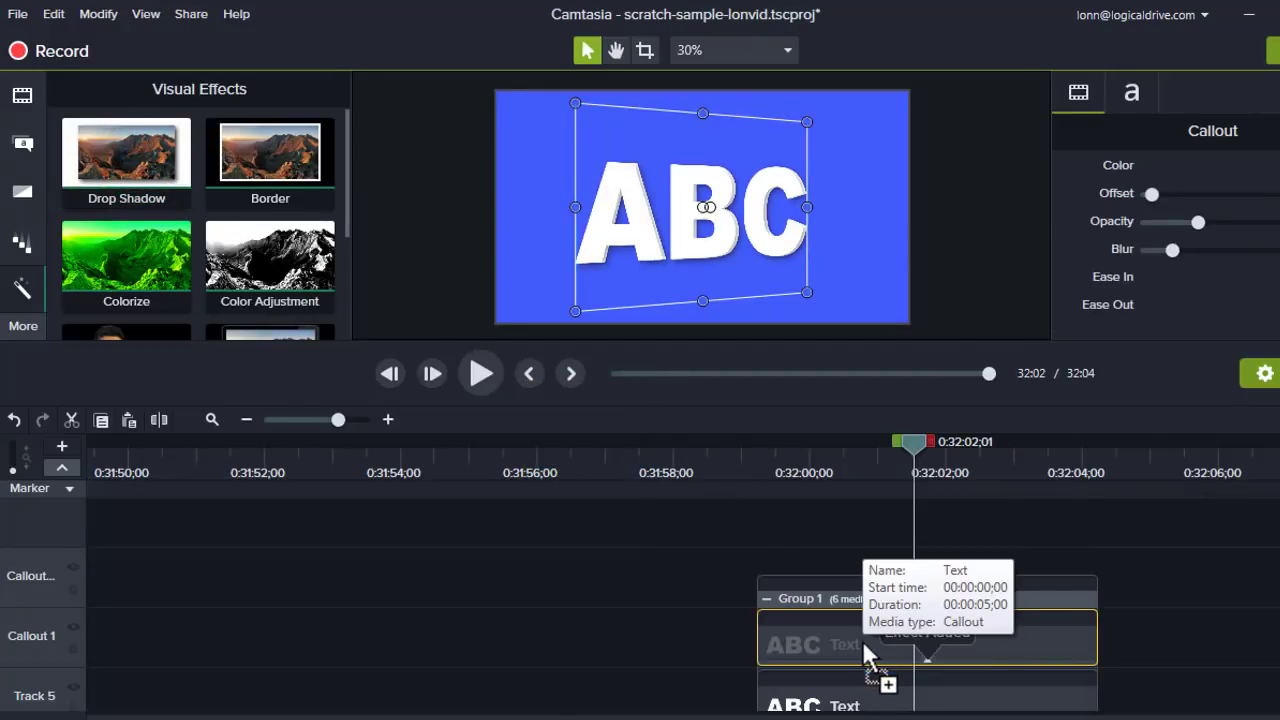
{"action": "left_click", "coordinate": [838, 458]}
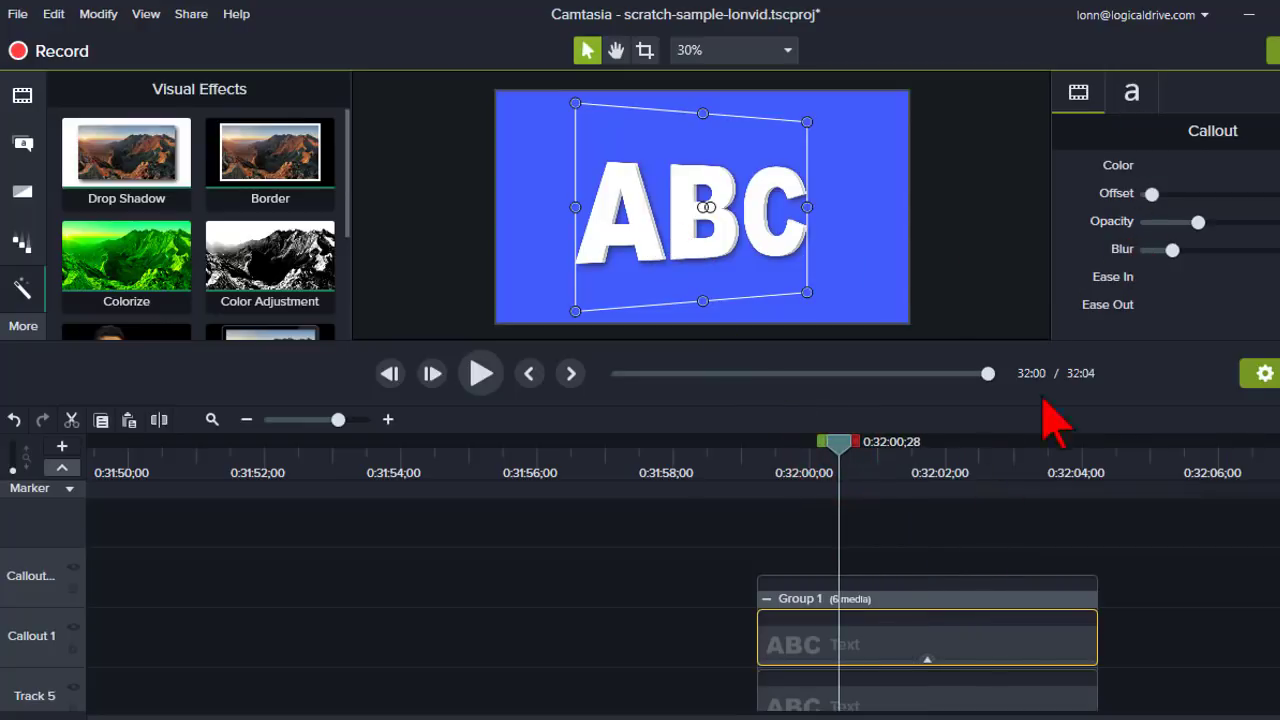
Swing Group 1's Y rotation back to -54.8° using the arrow keys
{"action": "left_click", "coordinate": [912, 600]}
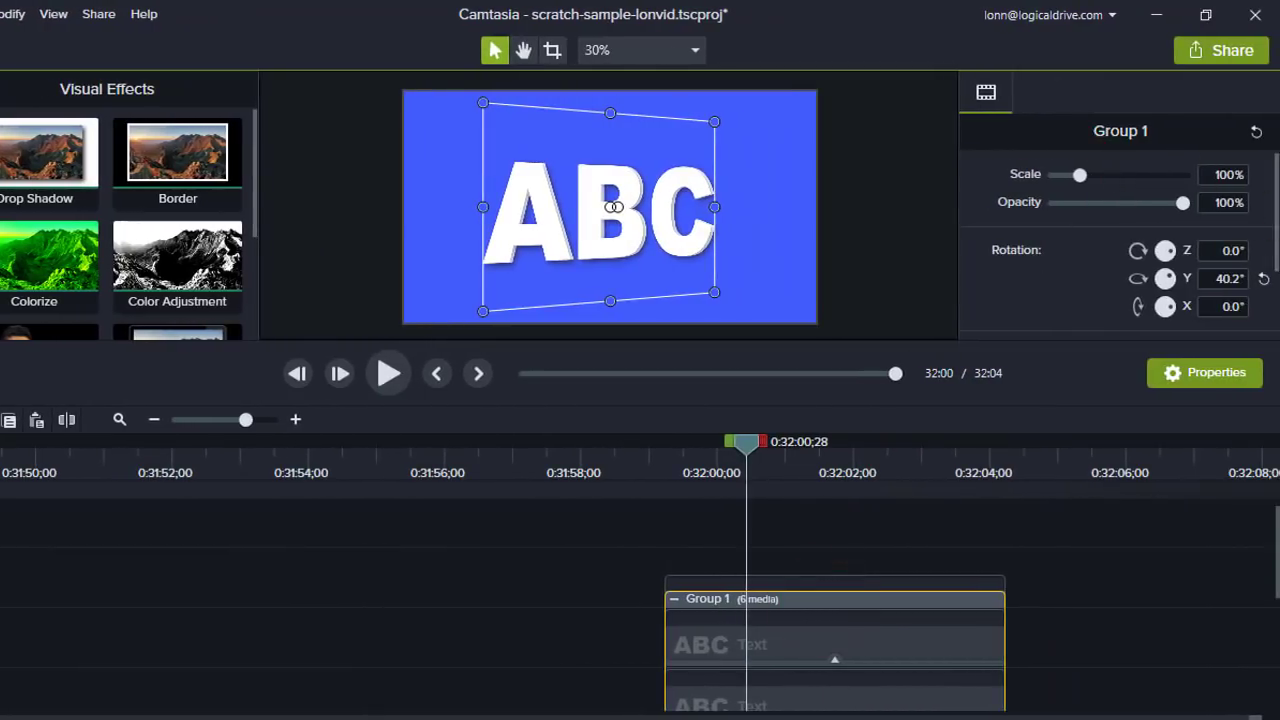
{"action": "left_click", "coordinate": [1230, 279]}
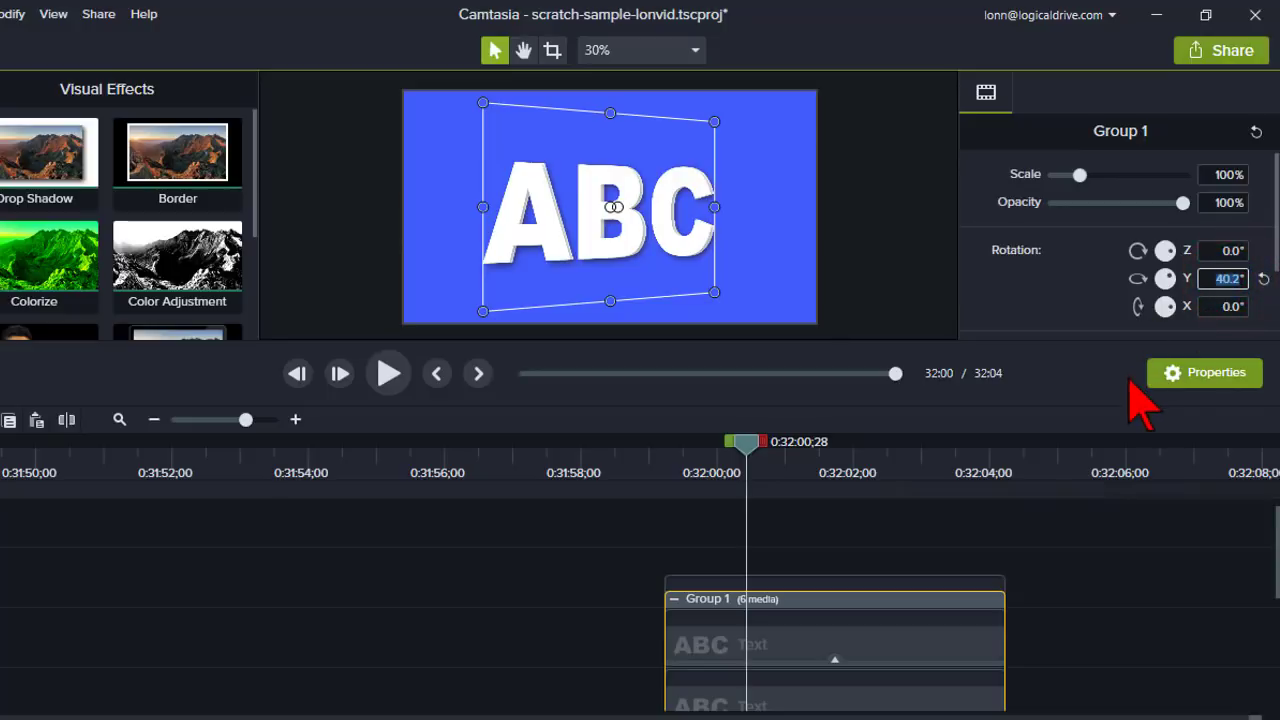
{"action": "key", "text": "Down"}
{"action": "key", "text": "Down"}
{"action": "key", "text": "Down"}
{"action": "key", "text": "Down"}
{"action": "key", "text": "Down"}
{"action": "key", "text": "Down"}
{"action": "key", "text": "Down"}
{"action": "key", "text": "Down"}
{"action": "key", "text": "Down"}
{"action": "key", "text": "Down"}
{"action": "key", "text": "Down"}
{"action": "key", "text": "Down"}
{"action": "key", "text": "Down"}
{"action": "key", "text": "Down"}
{"action": "key", "text": "Down"}
{"action": "key", "text": "Down"}
{"action": "key", "text": "Down"}
{"action": "key", "text": "Down"}
{"action": "key", "text": "Down"}
{"action": "key", "text": "Down"}
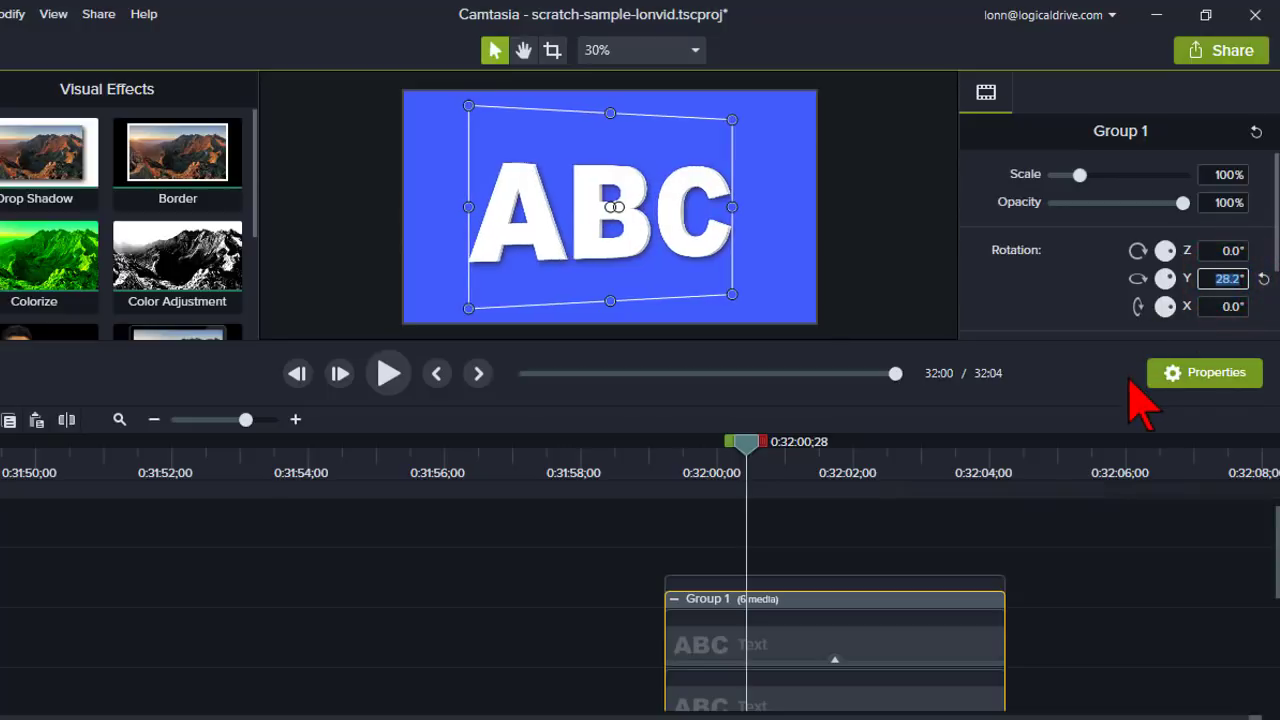
{"action": "key", "text": "Down"}
{"action": "key", "text": "Down"}
{"action": "key", "text": "Down"}
{"action": "key", "text": "Down"}
{"action": "key", "text": "Down"}
{"action": "key", "text": "Down"}
{"action": "key", "text": "Down"}
{"action": "key", "text": "Down"}
{"action": "key", "text": "Down"}
{"action": "key", "text": "Down"}
{"action": "key", "text": "Down"}
{"action": "key", "text": "Down"}
{"action": "key", "text": "Down"}
{"action": "key", "text": "Down"}
{"action": "key", "text": "Down"}
{"action": "key", "text": "Down"}
{"action": "key", "text": "Down"}
{"action": "key", "text": "Down"}
{"action": "key", "text": "Down"}
{"action": "key", "text": "Down"}
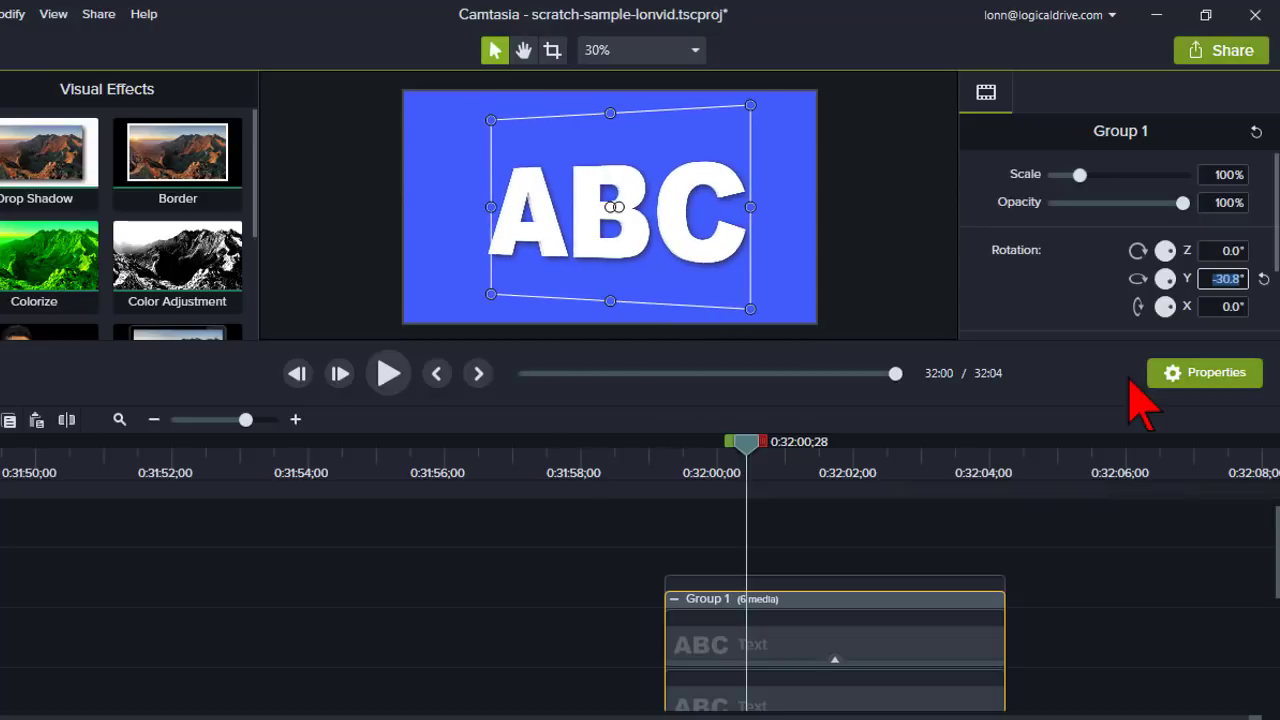
{"action": "key", "text": "Down"}
{"action": "key", "text": "Down"}
{"action": "key", "text": "Down"}
{"action": "key", "text": "Down"}
{"action": "key", "text": "Down"}
{"action": "key", "text": "Down"}
{"action": "key", "text": "Down"}
{"action": "key", "text": "Down"}
{"action": "key", "text": "Down"}
{"action": "key", "text": "Down"}
{"action": "key", "text": "Down"}
{"action": "key", "text": "Down"}
{"action": "key", "text": "Down"}
{"action": "key", "text": "Down"}
{"action": "key", "text": "Down"}
{"action": "key", "text": "Down"}
{"action": "key", "text": "Down"}
{"action": "key", "text": "Down"}
{"action": "key", "text": "Down"}
{"action": "key", "text": "Down"}
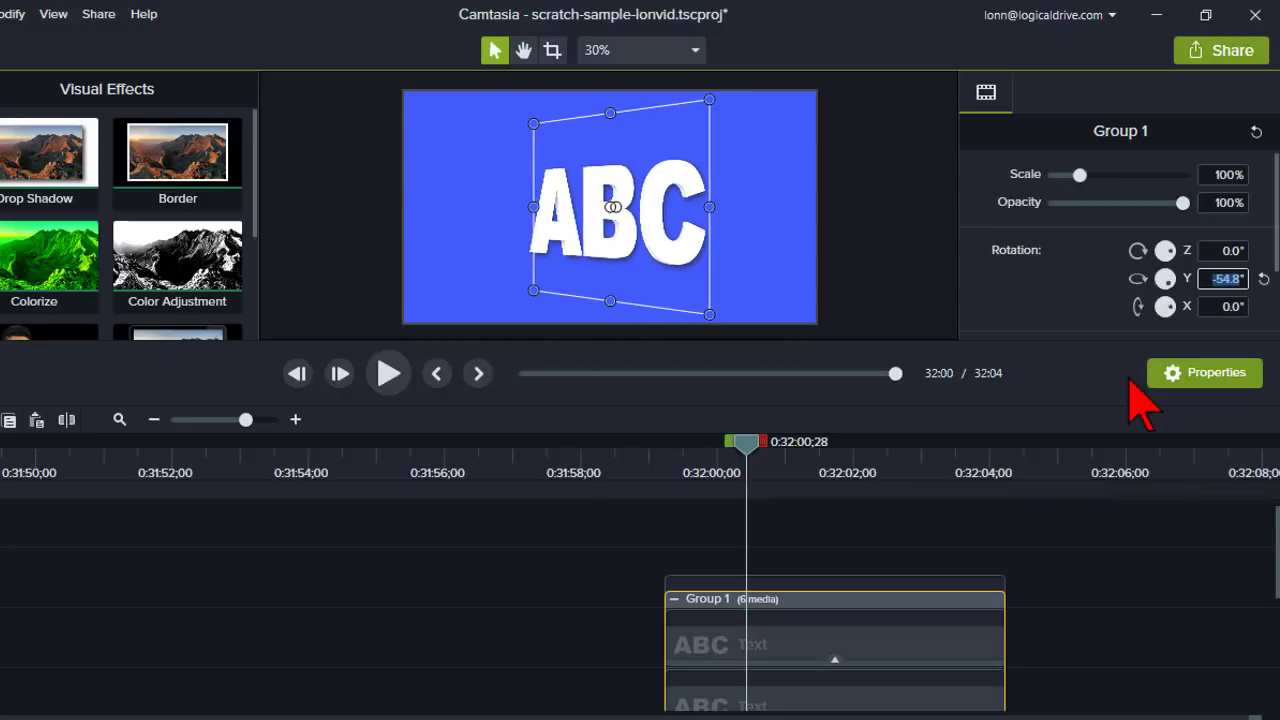
{"action": "key", "text": "Home"}
{"action": "key", "text": "Up"}
{"action": "key", "text": "Up"}
{"action": "key", "text": "Up"}
{"action": "key", "text": "Up"}
{"action": "key", "text": "Up"}
{"action": "key", "text": "Up"}
{"action": "key", "text": "Up"}
{"action": "key", "text": "Up"}
{"action": "key", "text": "Up"}
{"action": "key", "text": "Up"}
{"action": "key", "text": "Up"}
{"action": "key", "text": "Up"}
{"action": "key", "text": "Up"}
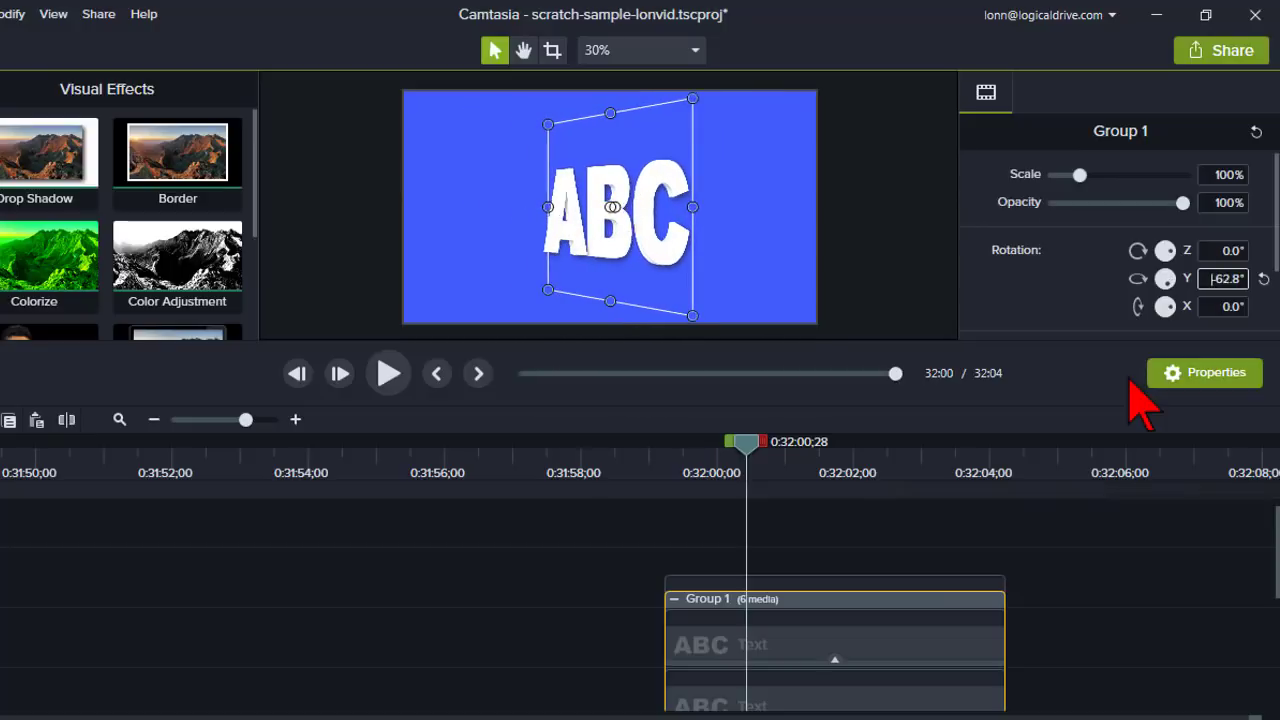
View the canvas at 100% and click through the ABC Text layers to inspect each
{"action": "left_click", "coordinate": [680, 52]}
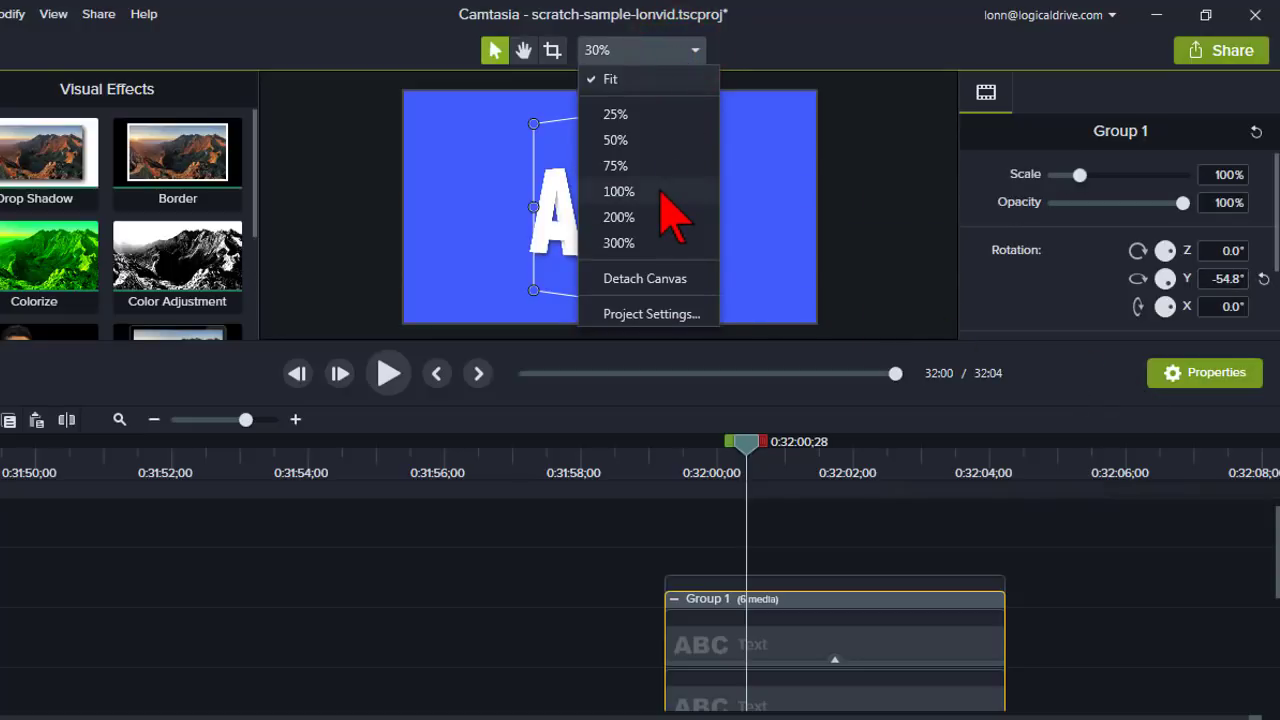
{"action": "left_click", "coordinate": [618, 191]}
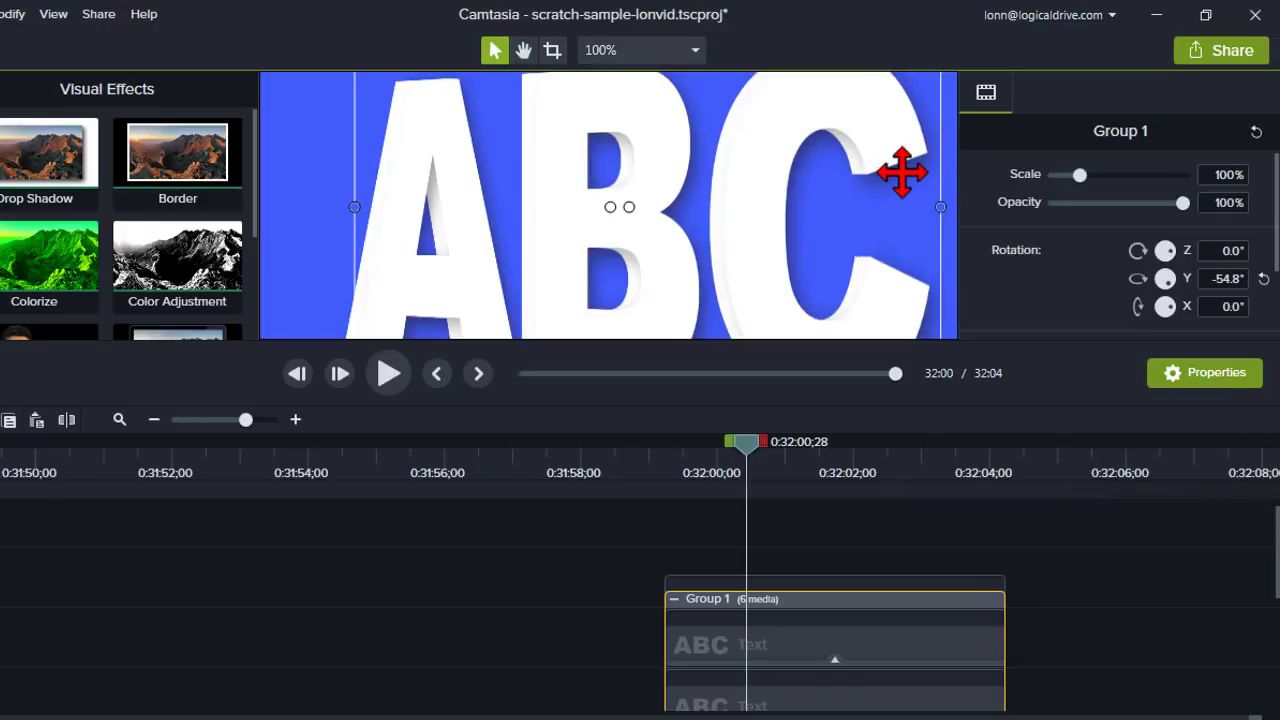
{"action": "left_click", "coordinate": [880, 645]}
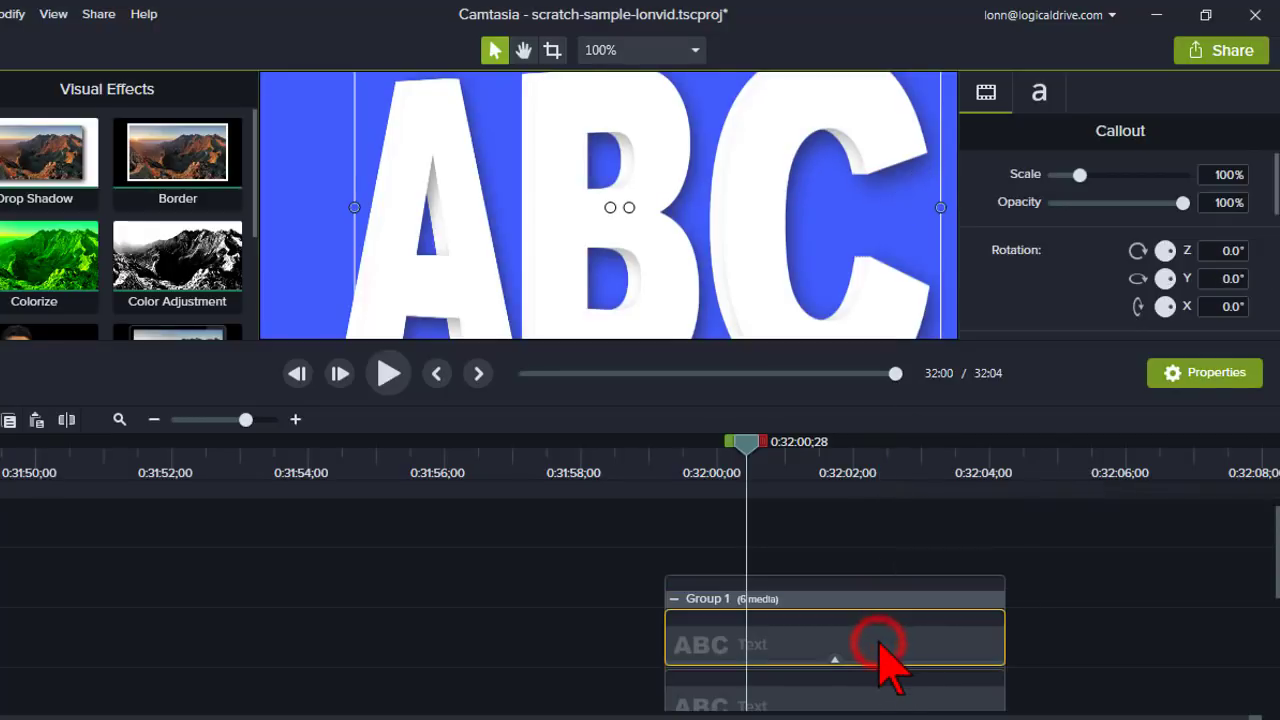
{"action": "left_click", "coordinate": [886, 697]}
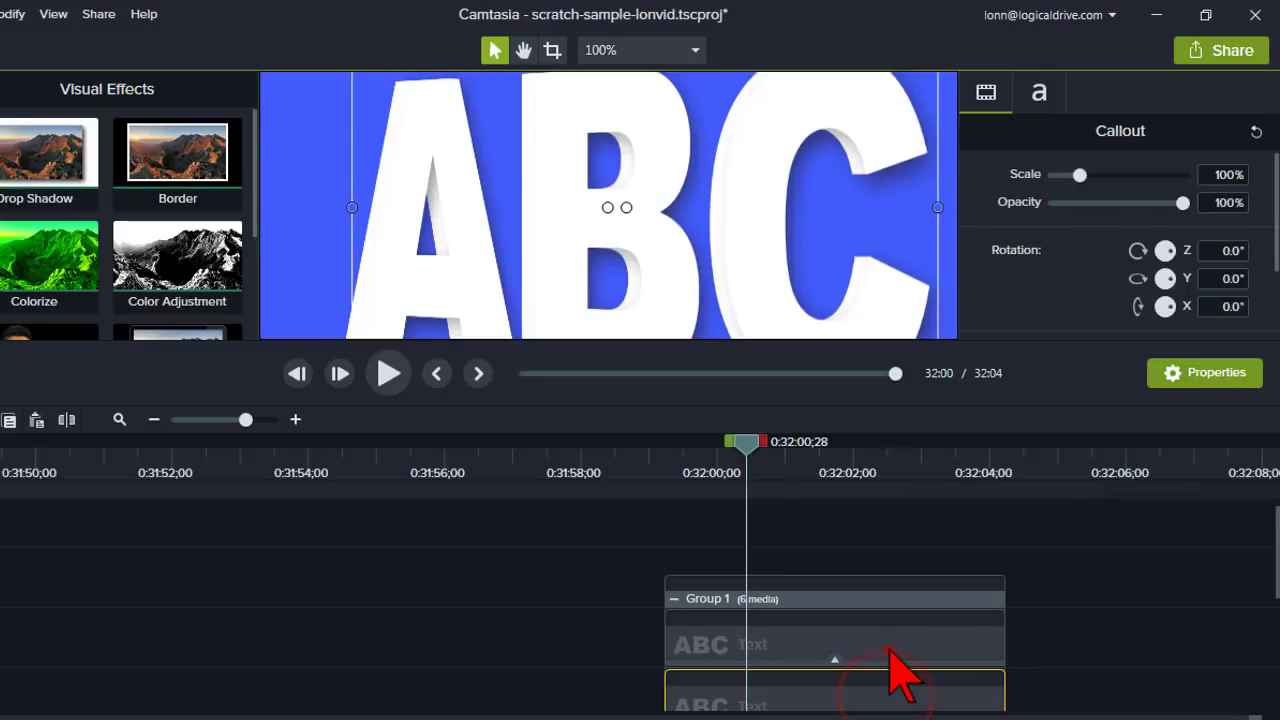
{"action": "left_click", "coordinate": [889, 649]}
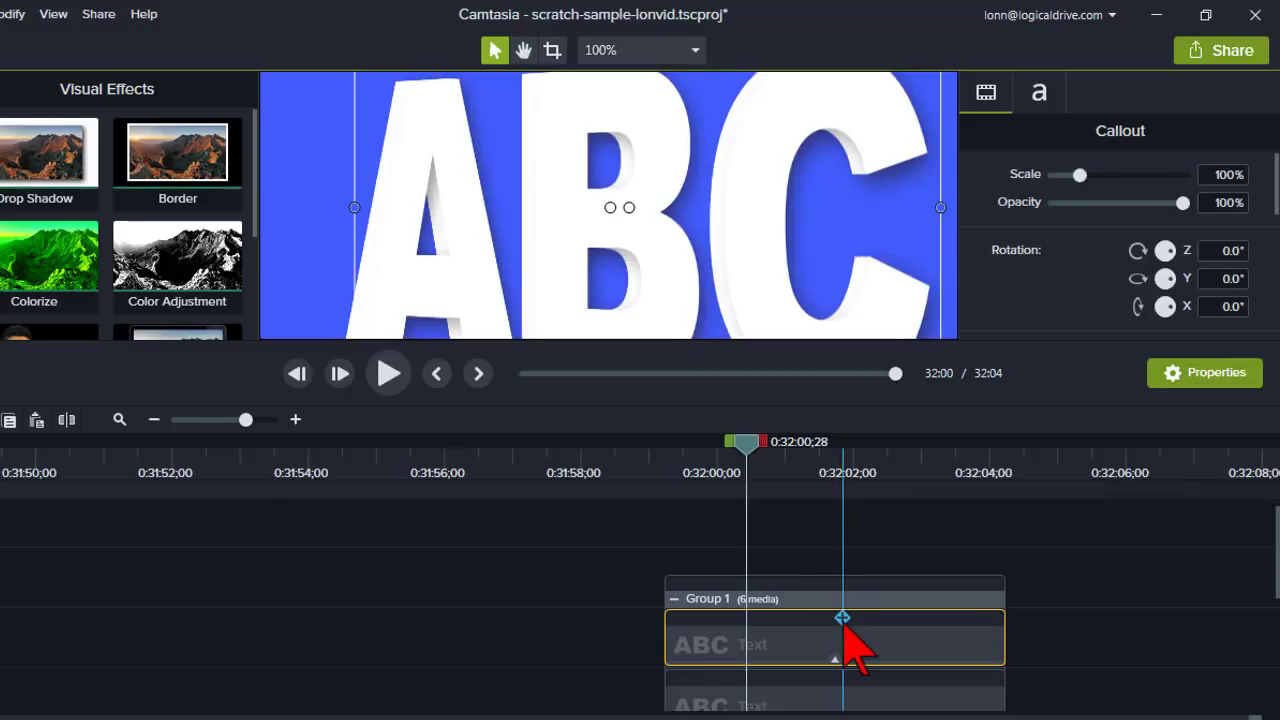
{"action": "scroll", "coordinate": [843, 645], "scroll_direction": "down", "scroll_amount": 3}
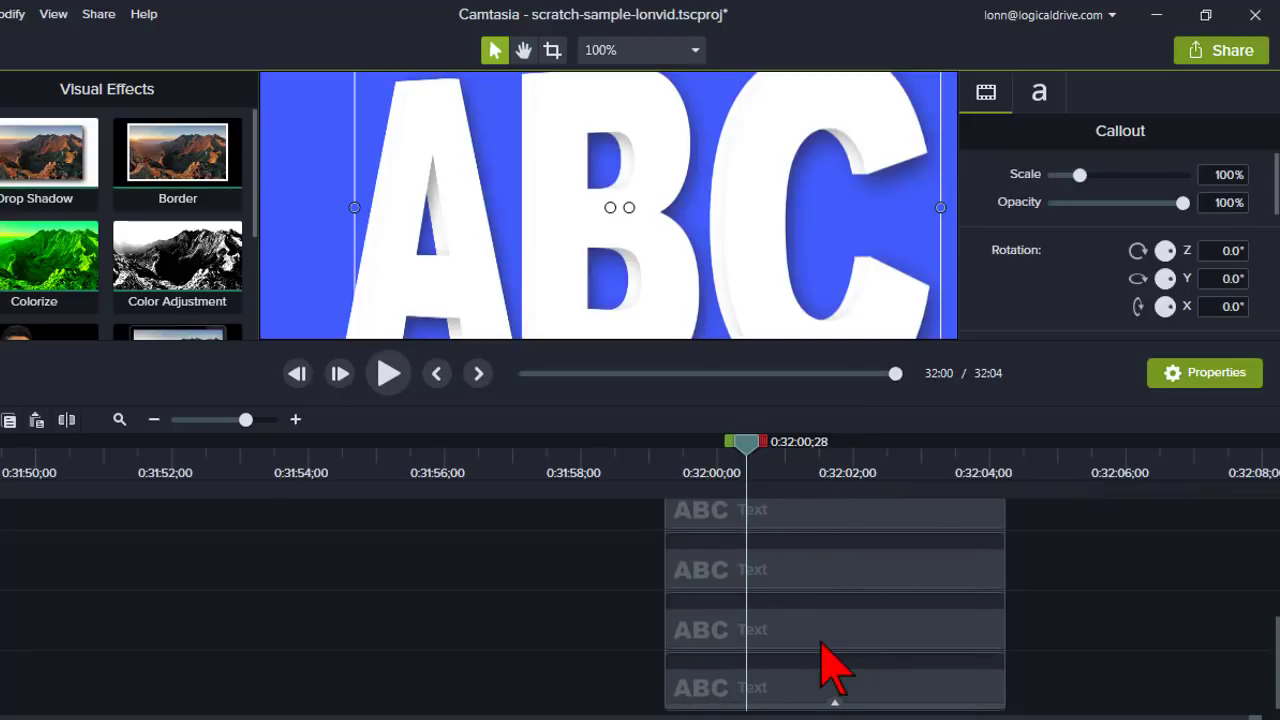
{"action": "scroll", "coordinate": [830, 668], "scroll_direction": "up", "scroll_amount": 3}
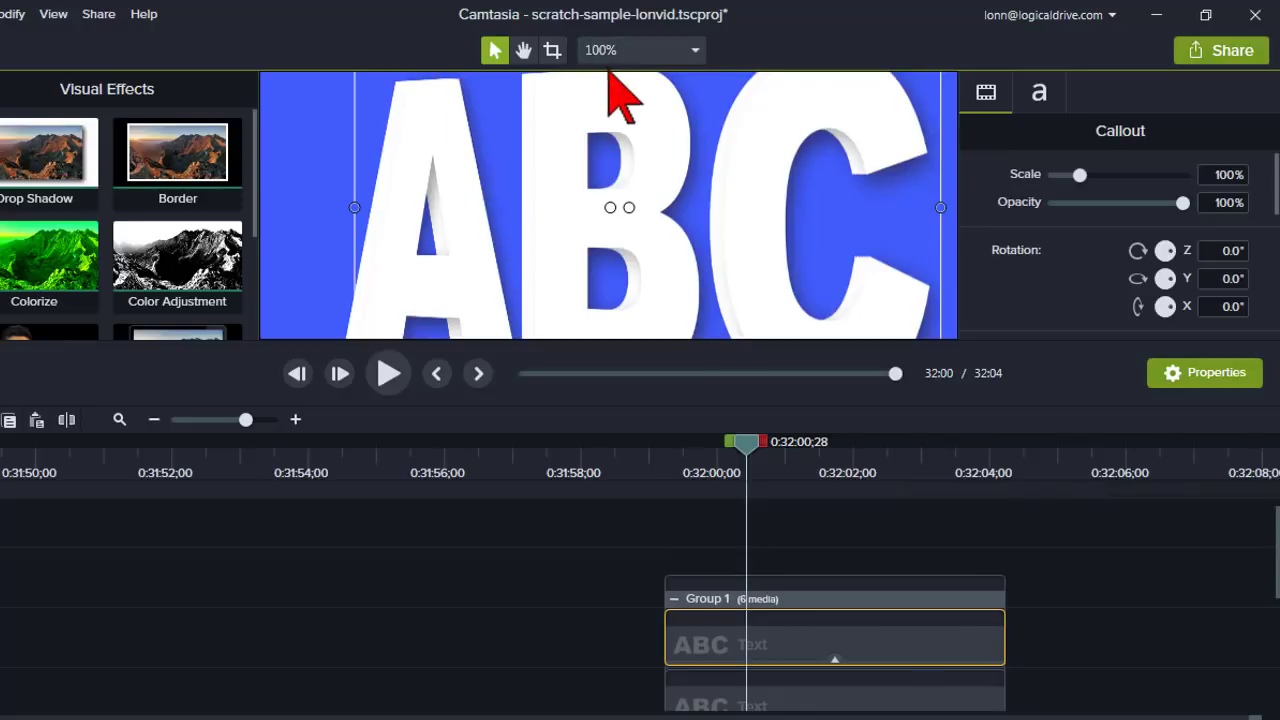
{"action": "left_click", "coordinate": [620, 58]}
Fit the canvas, collapse Group 1, zero its Y rotation, and scrub to about 0:32:02
{"action": "left_click", "coordinate": [628, 78]}
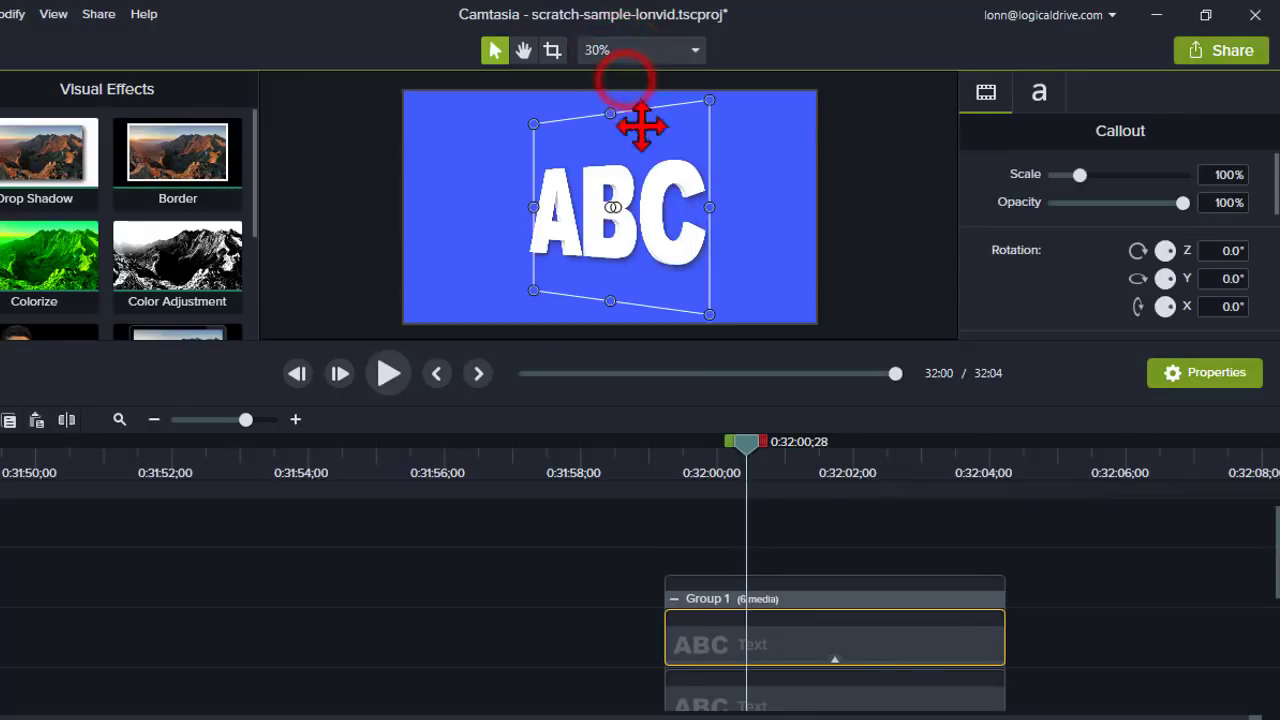
{"action": "left_click", "coordinate": [674, 598]}
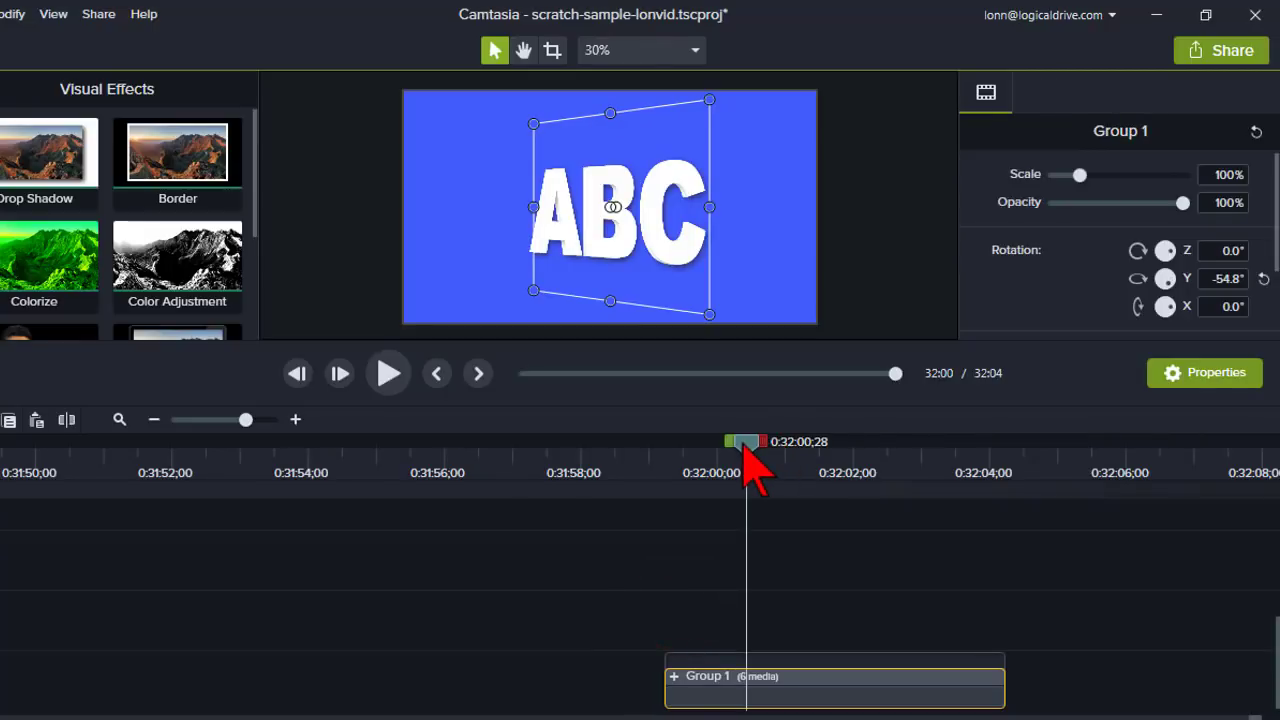
{"action": "left_click", "coordinate": [1264, 279]}
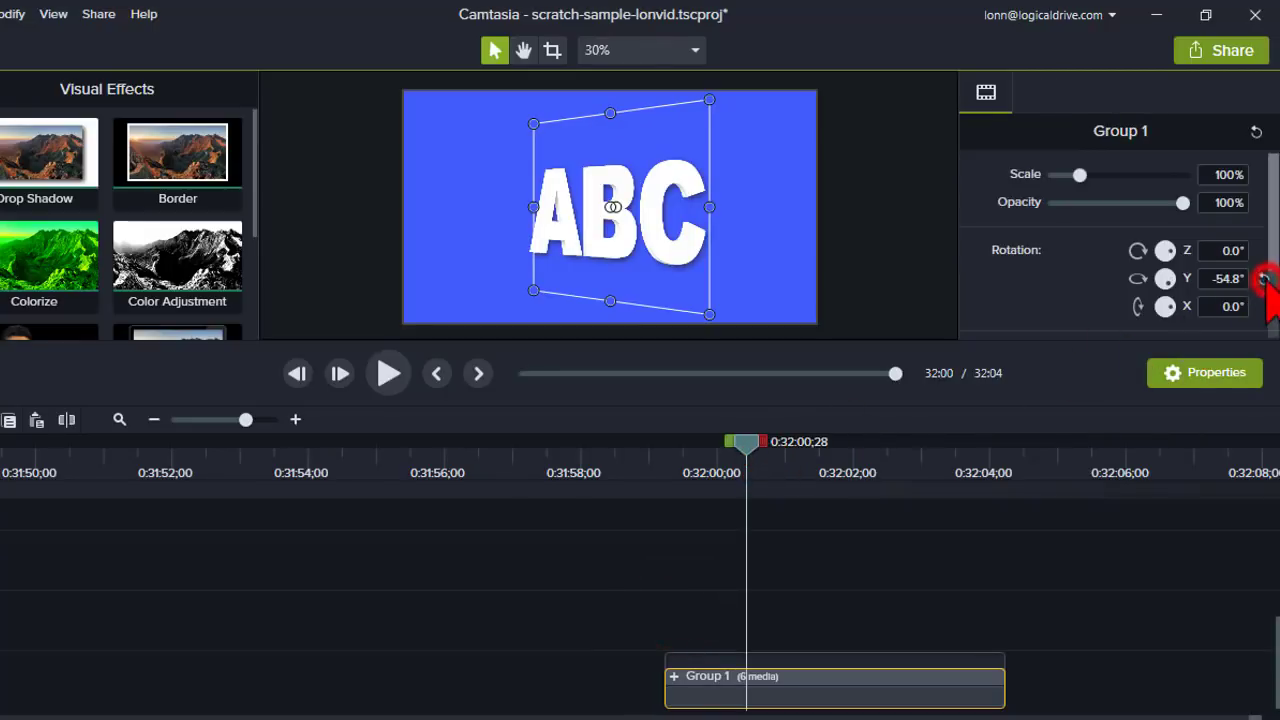
{"action": "left_click", "coordinate": [1264, 279]}
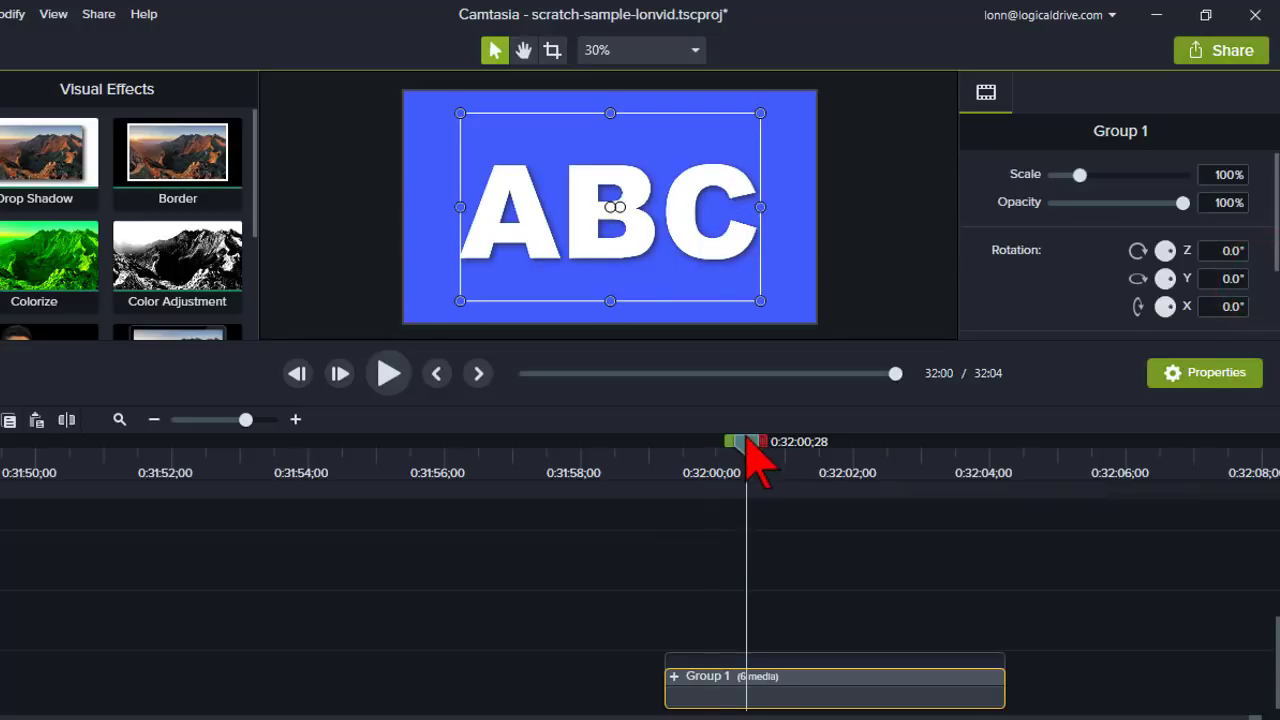
{"action": "left_click_drag", "start_coordinate": [757, 460], "coordinate": [663, 462]}
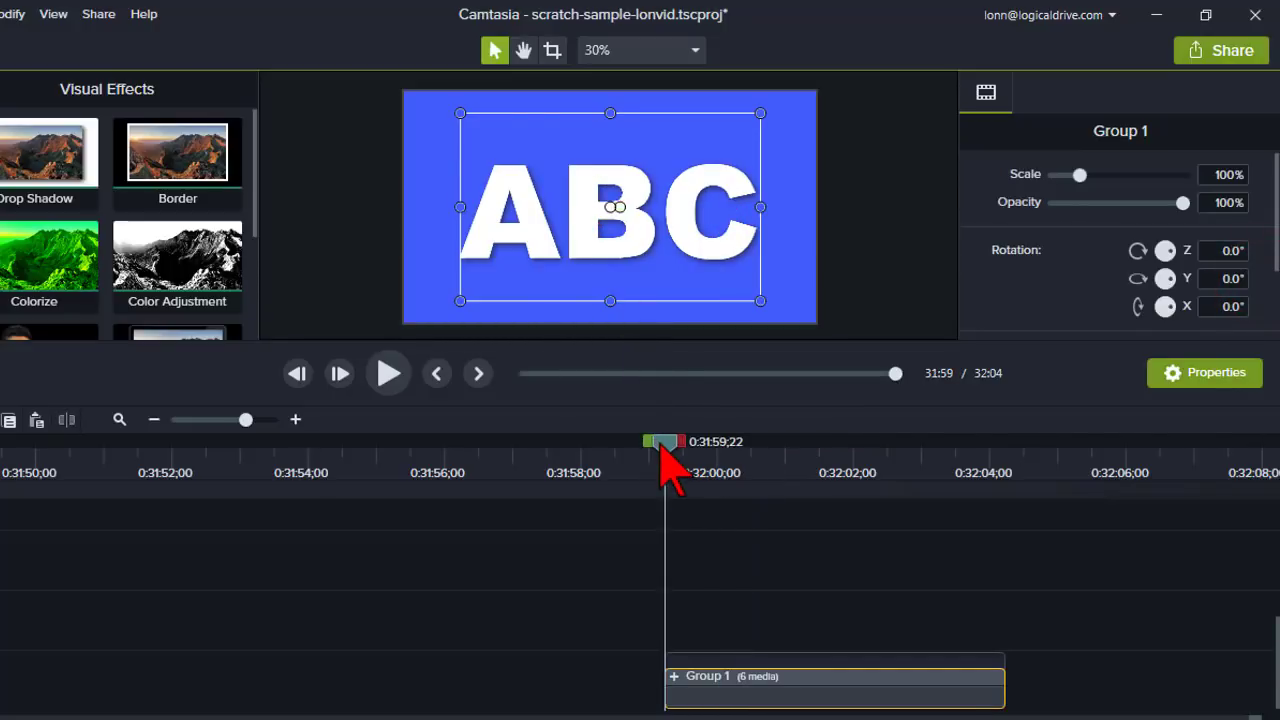
{"action": "left_click_drag", "start_coordinate": [660, 447], "coordinate": [848, 471]}
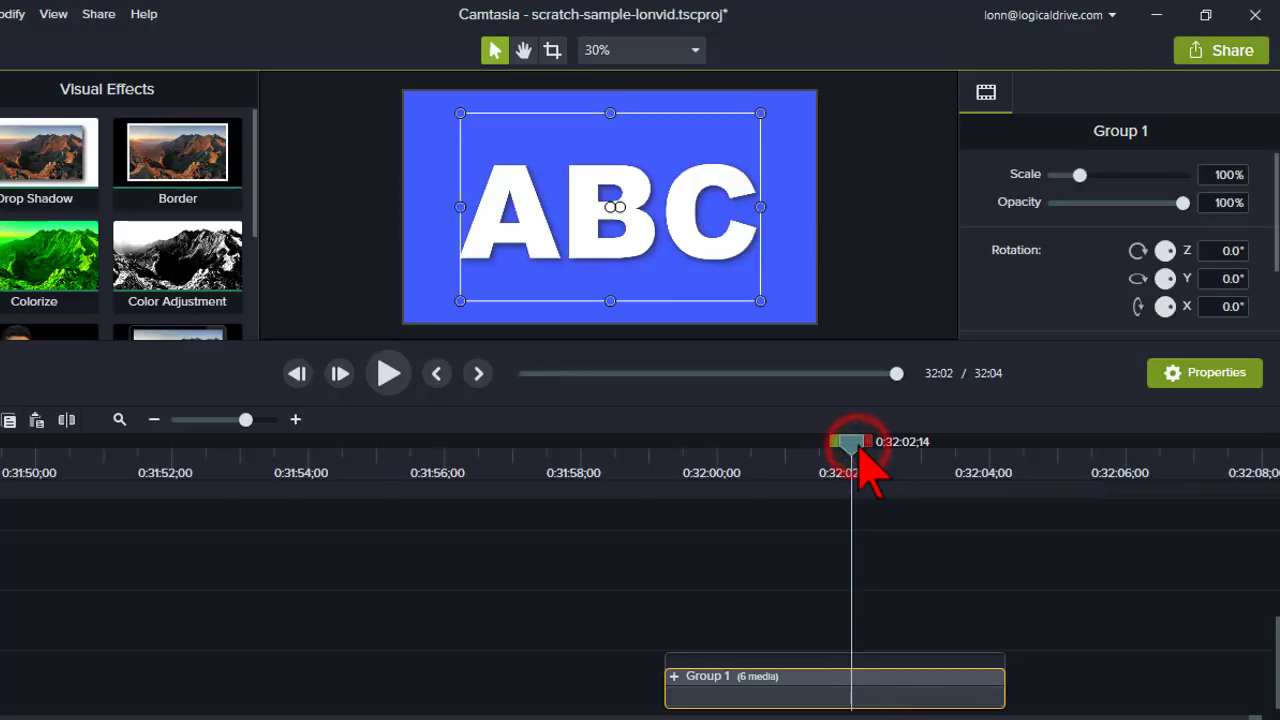
Add an animation to Group 1 at the playhead ending at -360° Y rotation
{"action": "key", "text": "ctrl+a"}
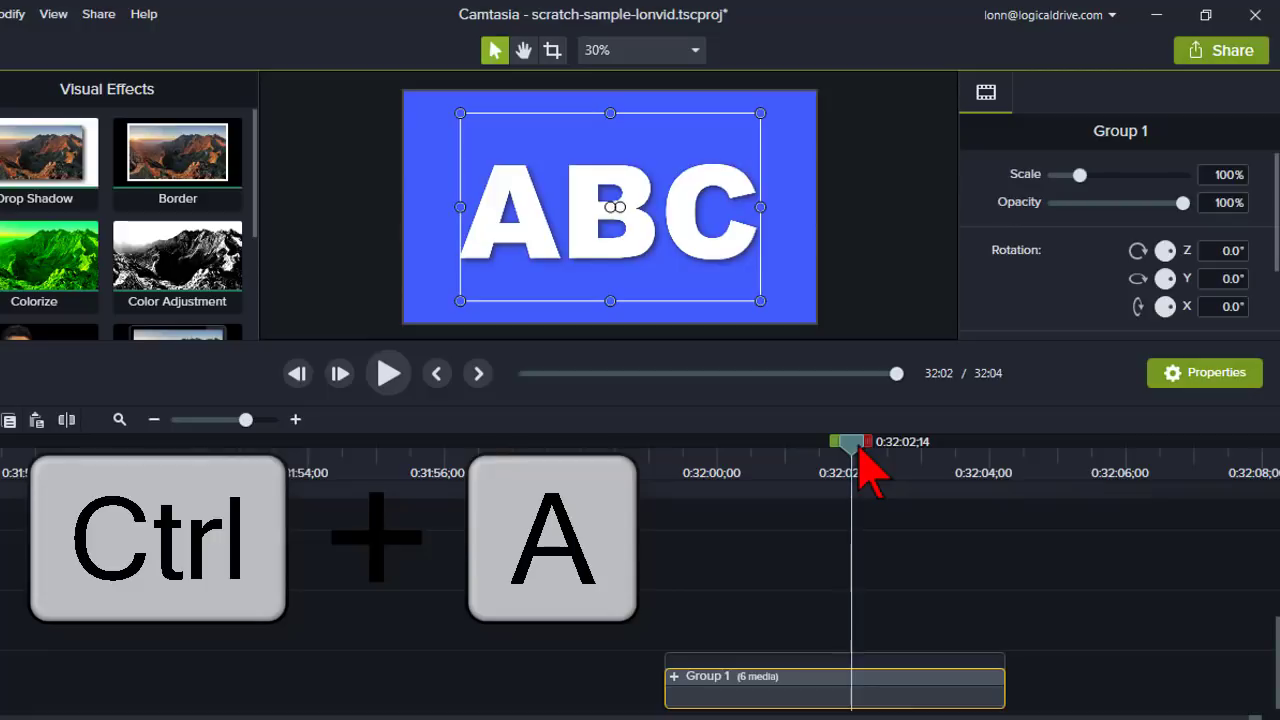
{"action": "key", "text": "shift+a"}
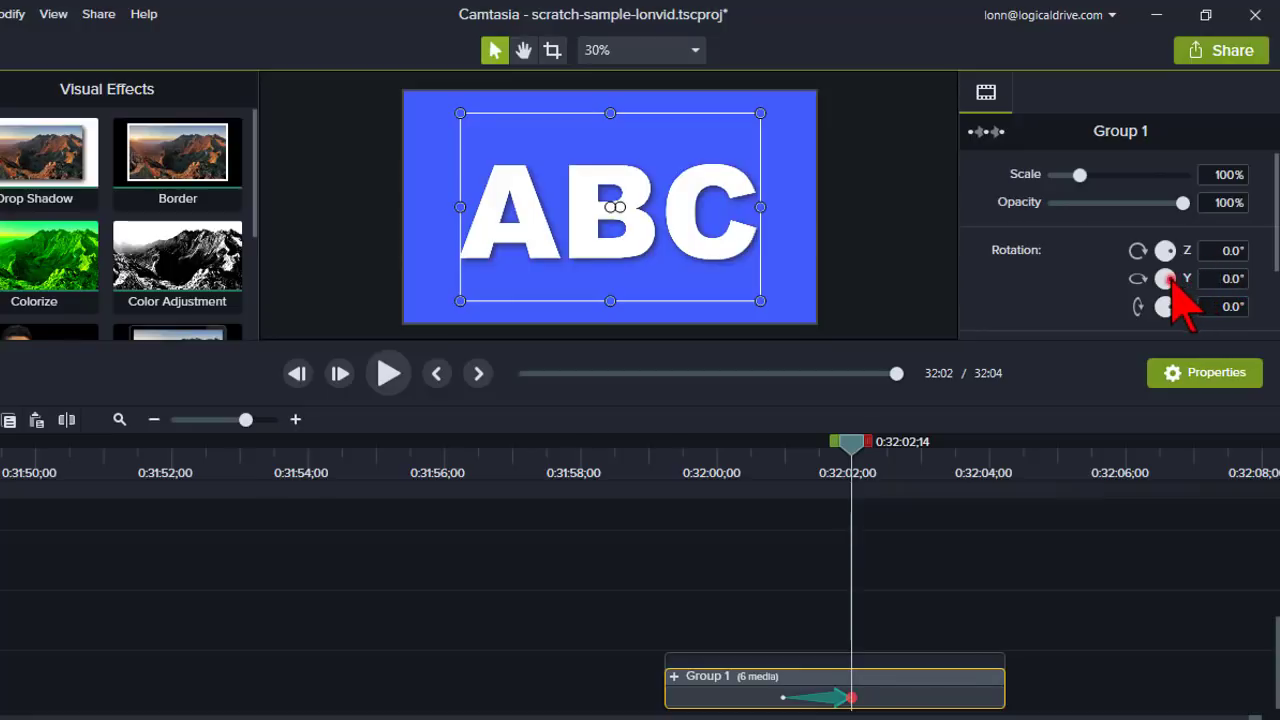
{"action": "left_click_drag", "start_coordinate": [1168, 280], "coordinate": [1218, 266]}
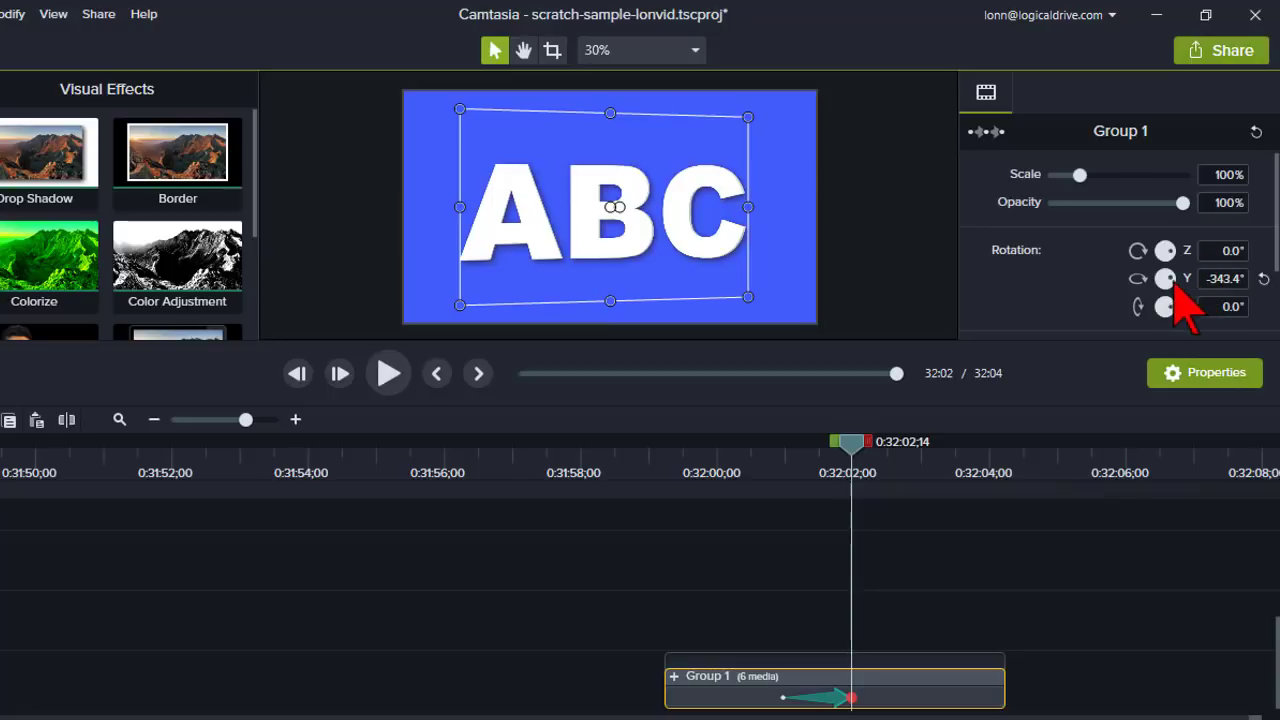
{"action": "left_click_drag", "start_coordinate": [1172, 279], "coordinate": [1175, 282]}
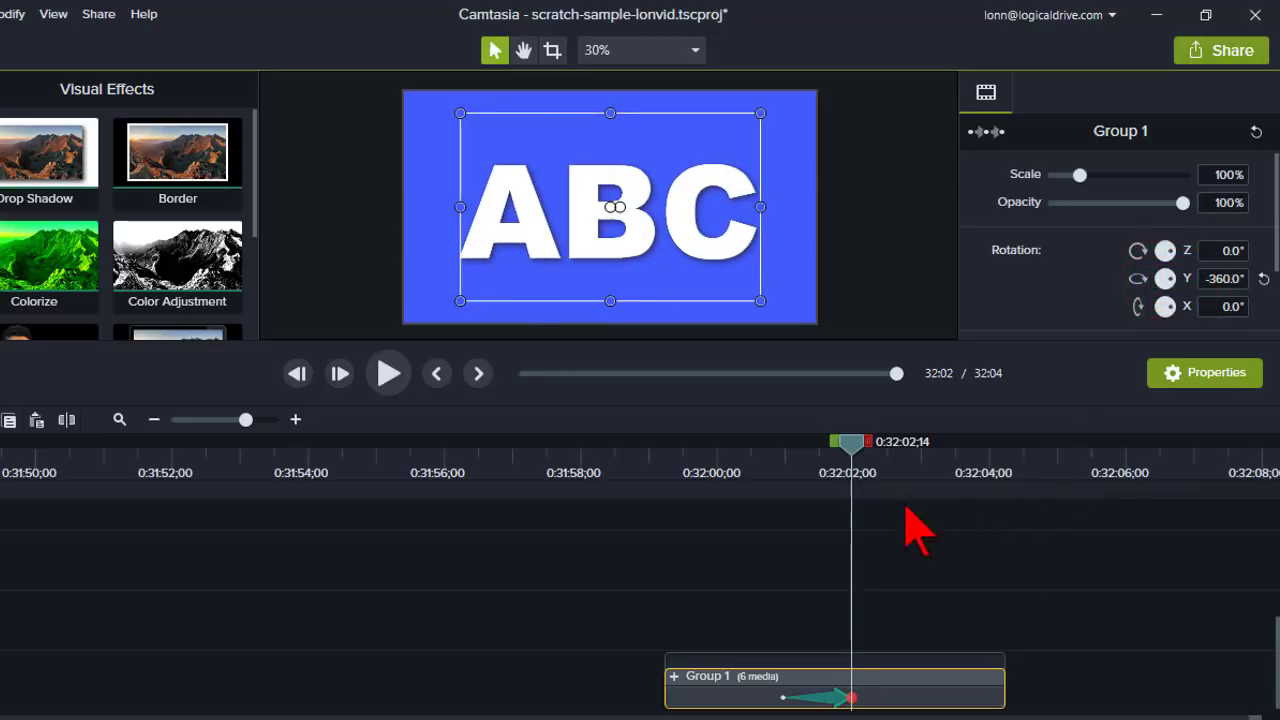
Preview Group 1's spin animation from 0:32:00
{"action": "left_click", "coordinate": [707, 463]}
{"action": "left_click", "coordinate": [389, 373]}
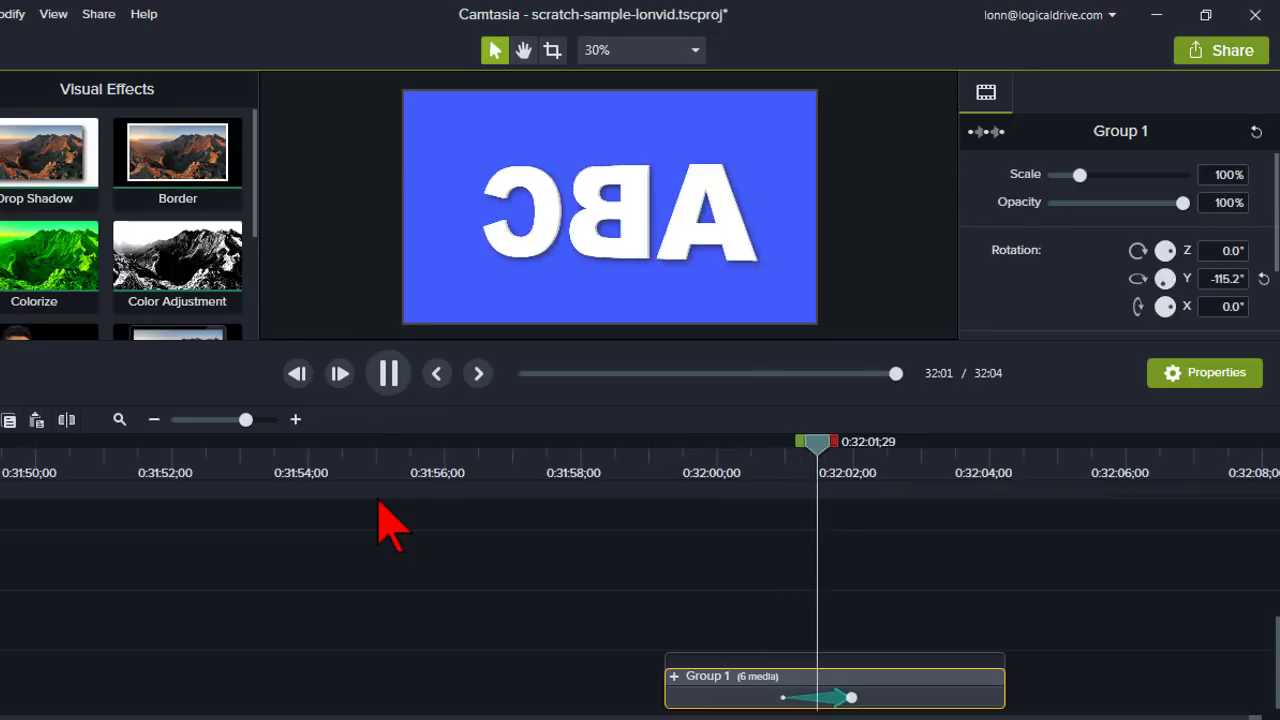
{"action": "left_click", "coordinate": [392, 375]}
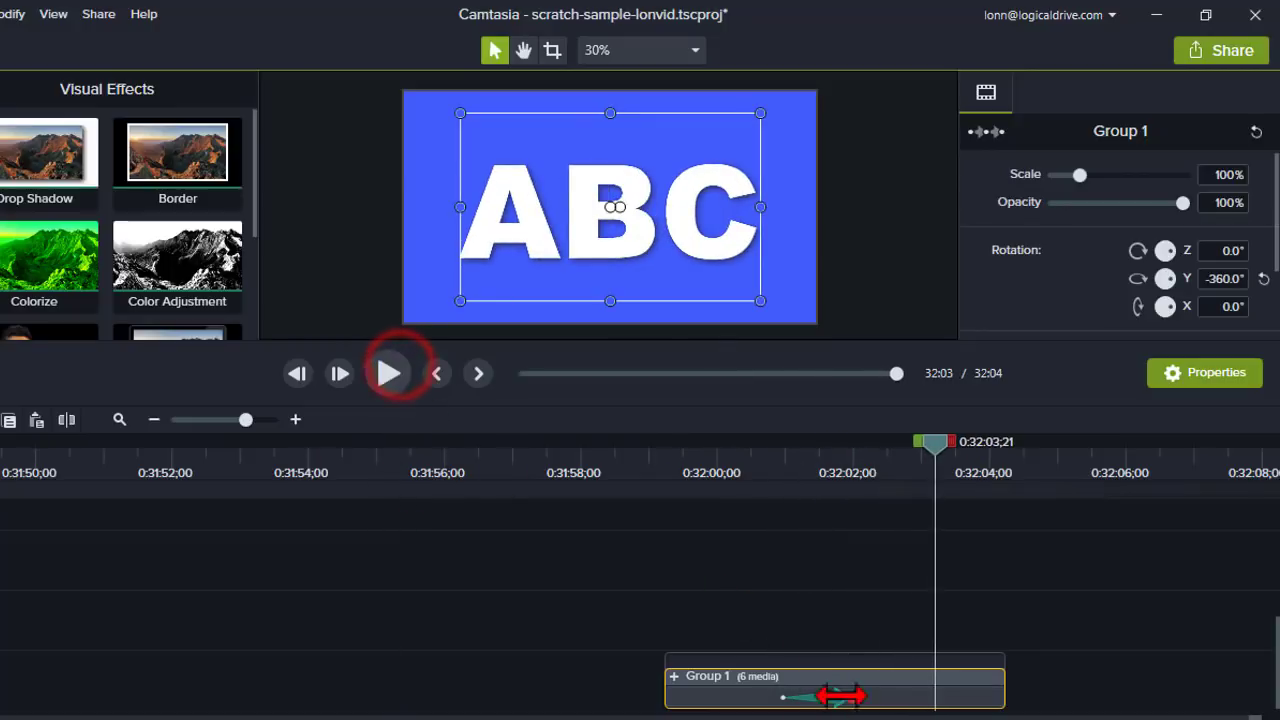
Extend Group 1's -360° Y spin animation to start at the clip's beginning and preview it
{"action": "left_click", "coordinate": [800, 697]}
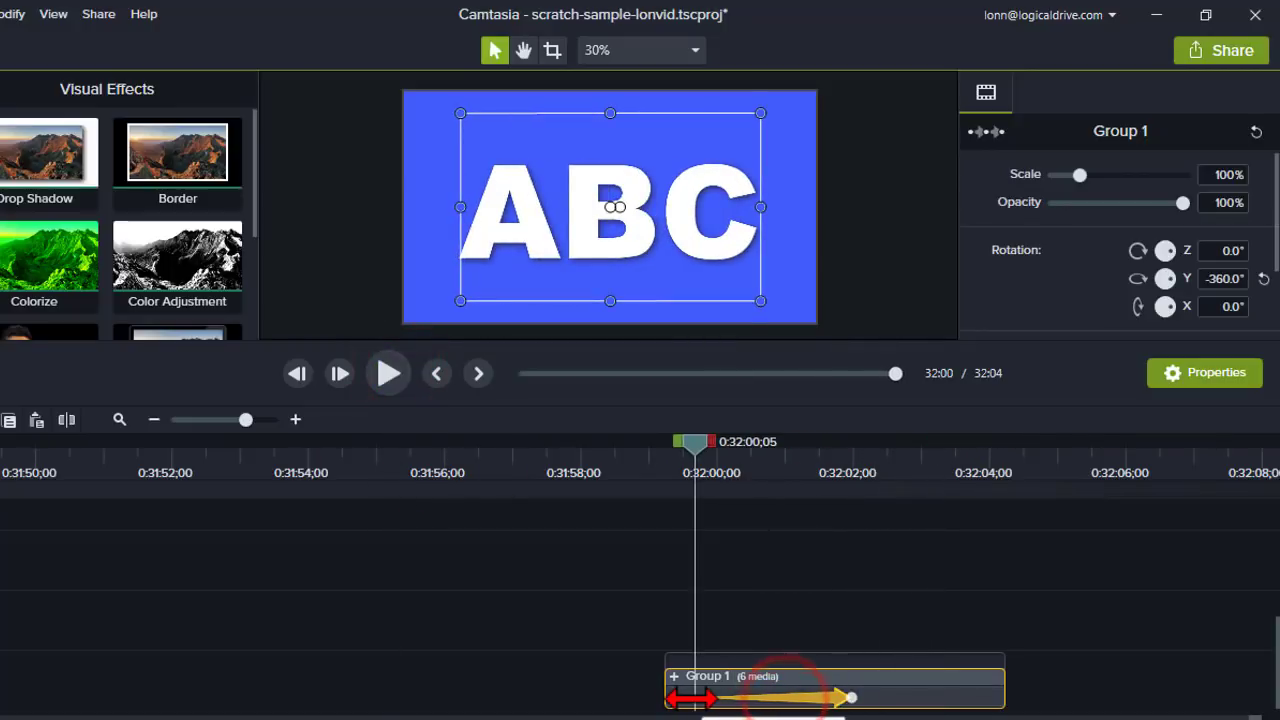
{"action": "left_click_drag", "start_coordinate": [678, 698], "coordinate": [667, 697]}
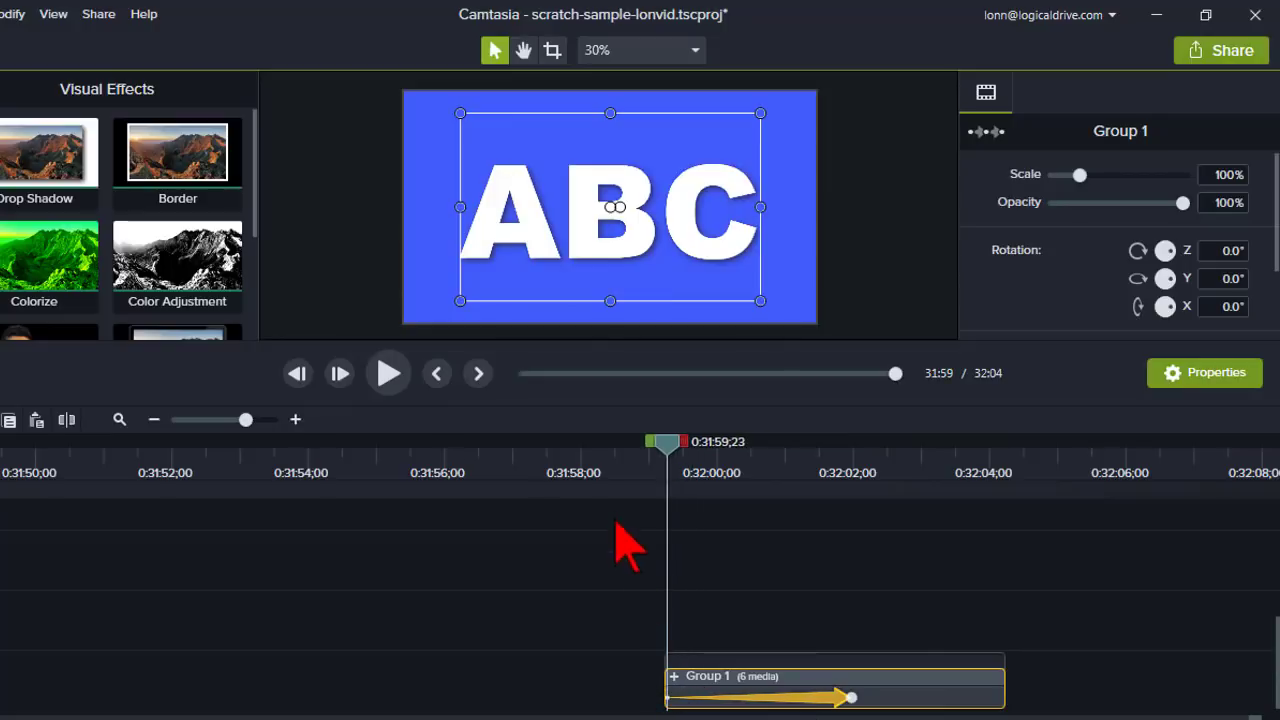
{"action": "left_click", "coordinate": [648, 458]}
{"action": "left_click", "coordinate": [388, 373]}
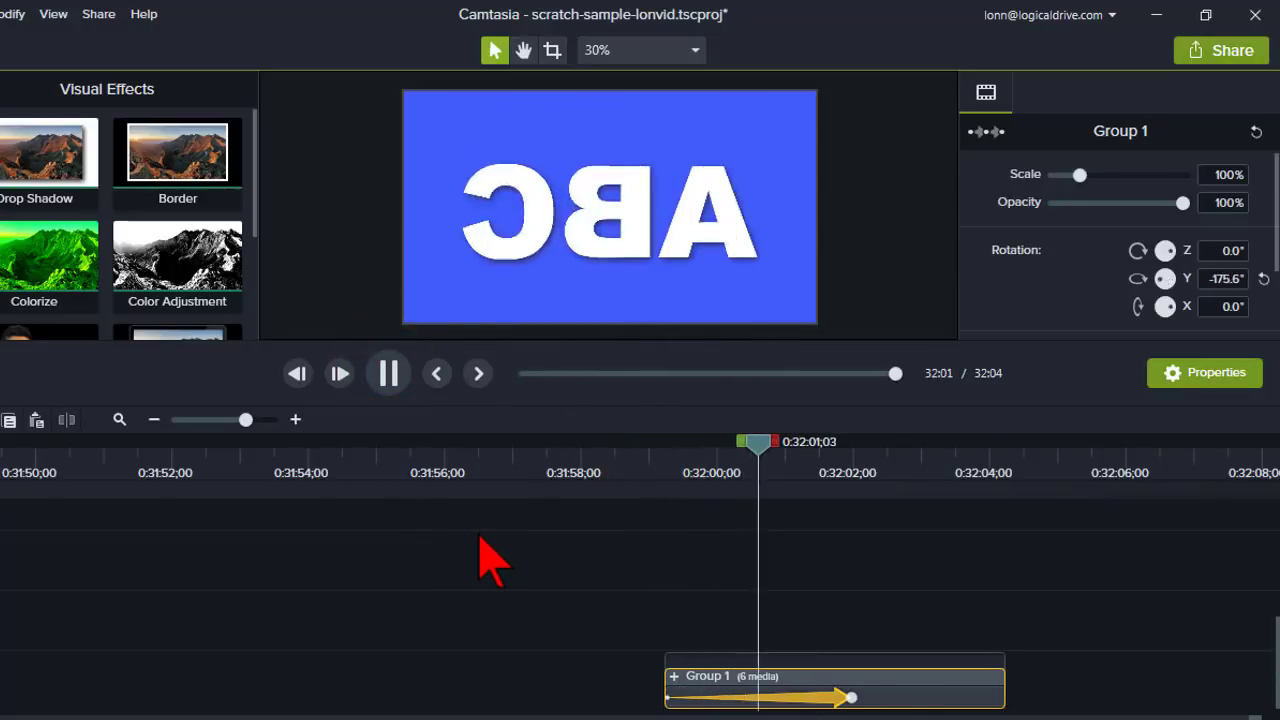
{"action": "left_click", "coordinate": [390, 373]}
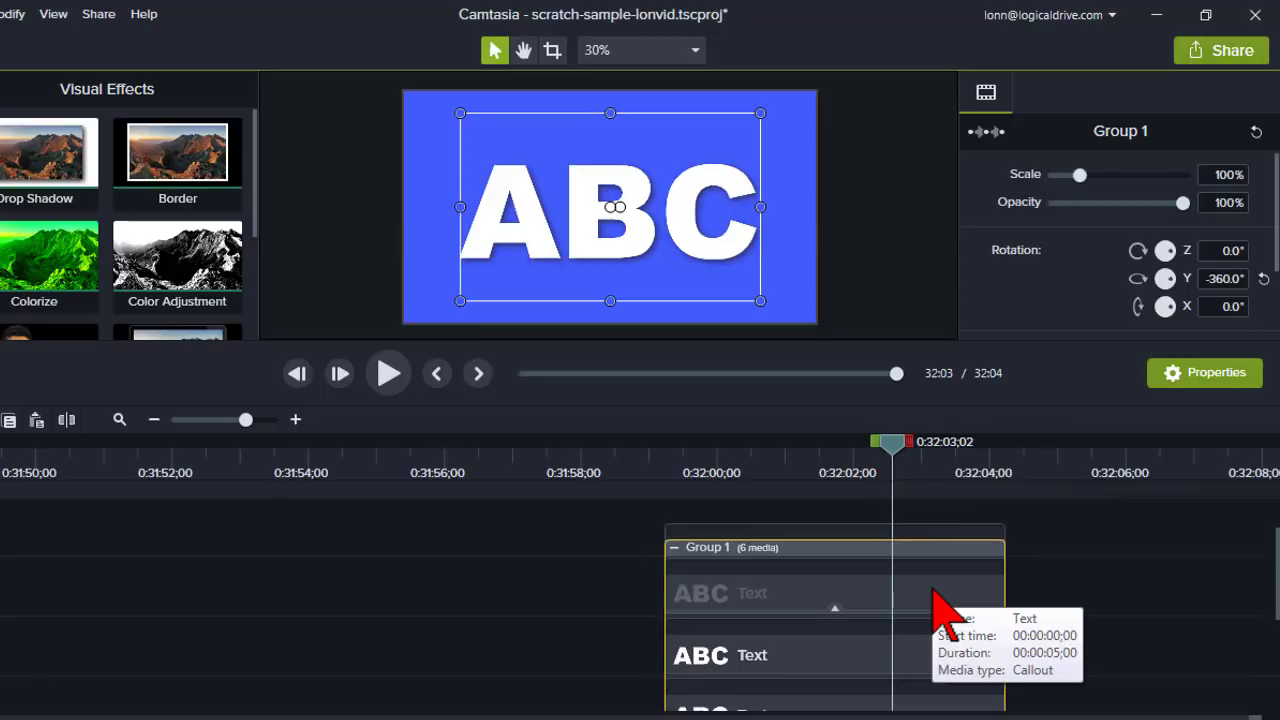
Expand Group 1 and set the bottom ABC callout's font colour to red
{"action": "left_click", "coordinate": [931, 588]}
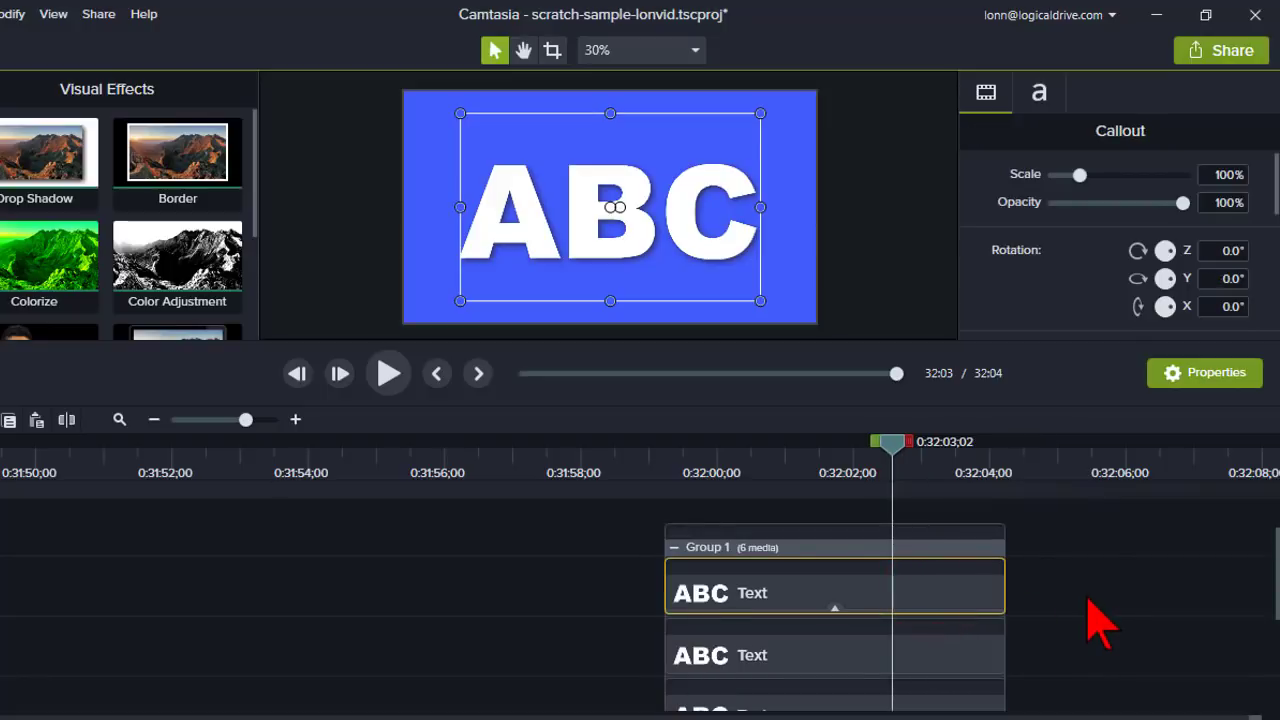
{"action": "scroll", "coordinate": [1098, 625], "scroll_direction": "down", "scroll_amount": 3}
{"action": "left_click", "coordinate": [972, 688]}
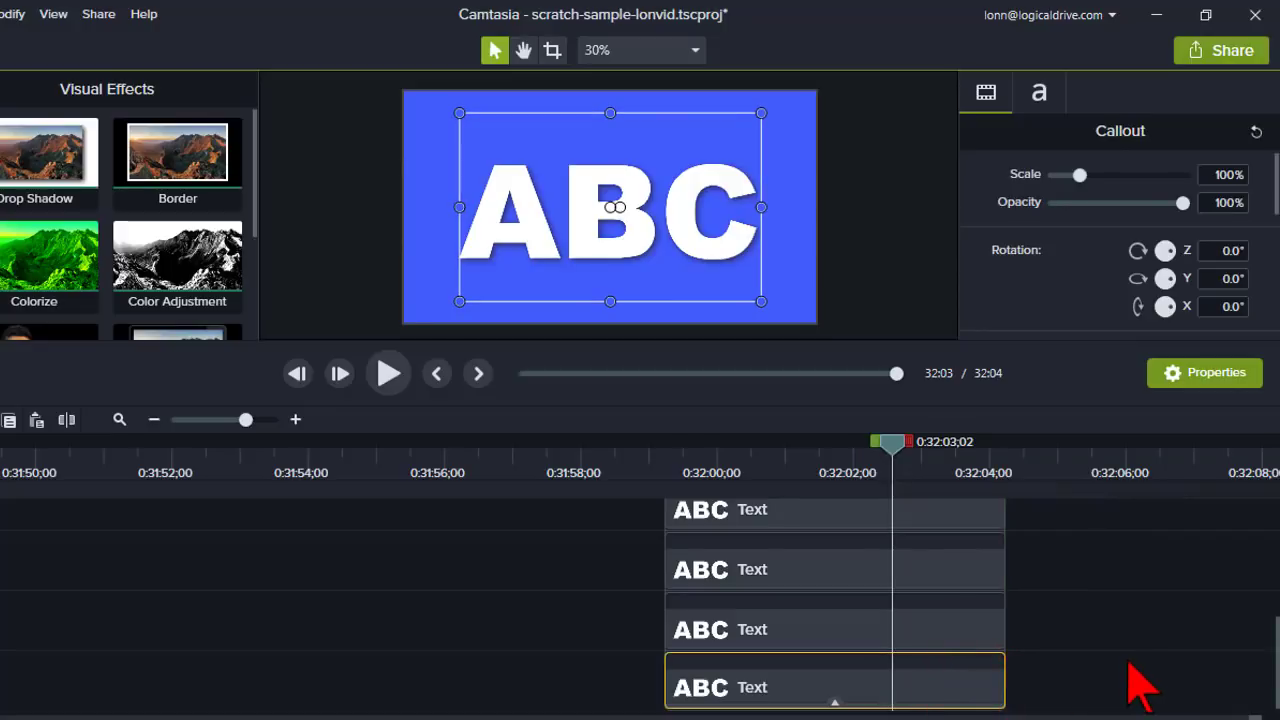
{"action": "left_click", "coordinate": [877, 697]}
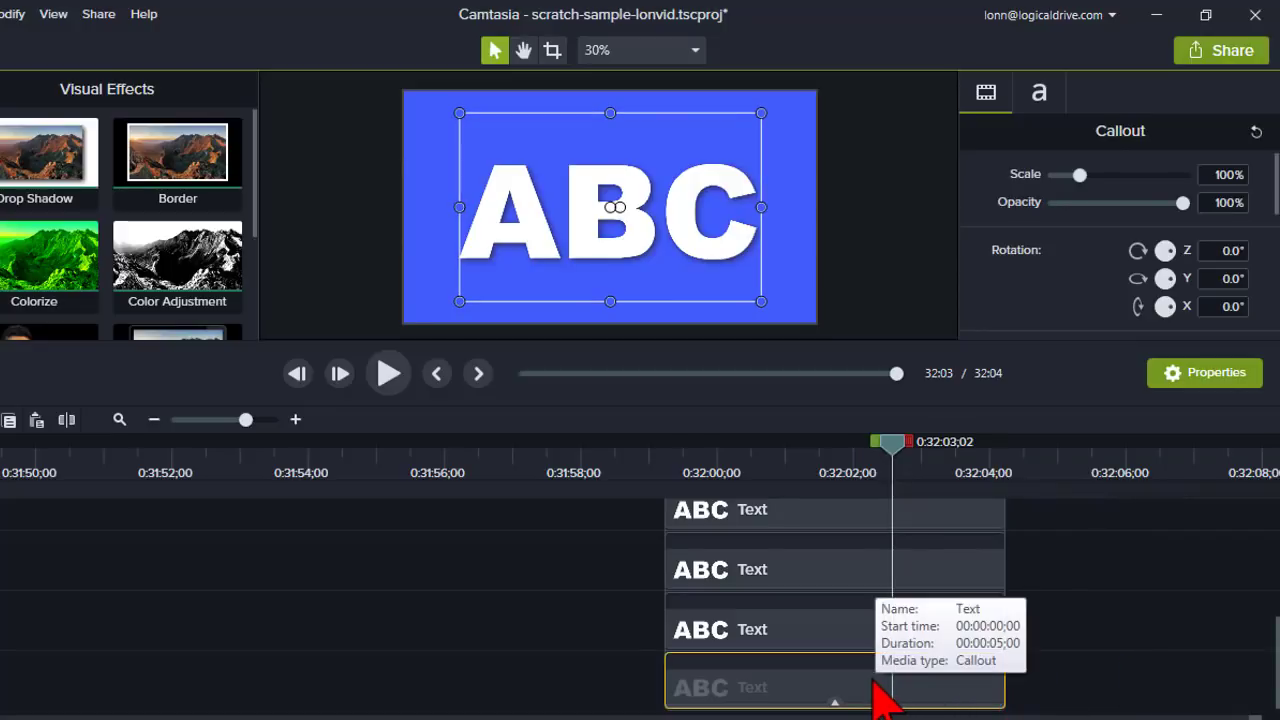
{"action": "left_click", "coordinate": [818, 692]}
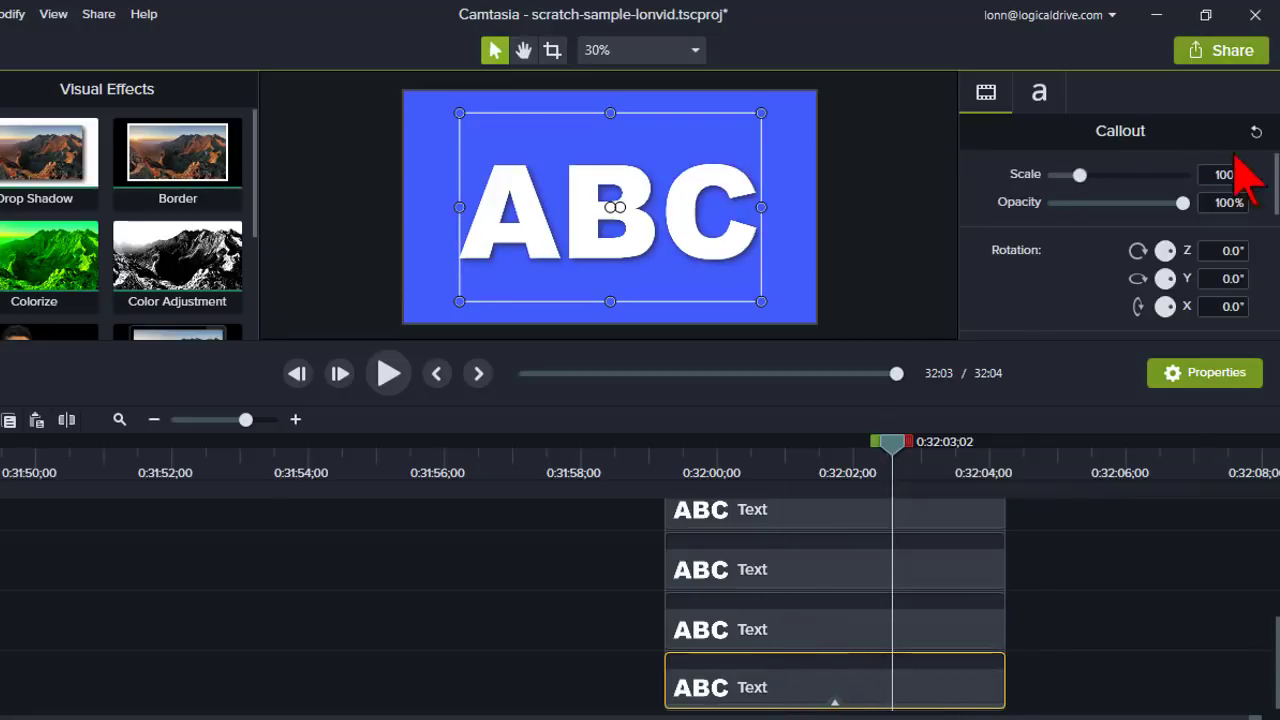
{"action": "left_click", "coordinate": [1262, 180]}
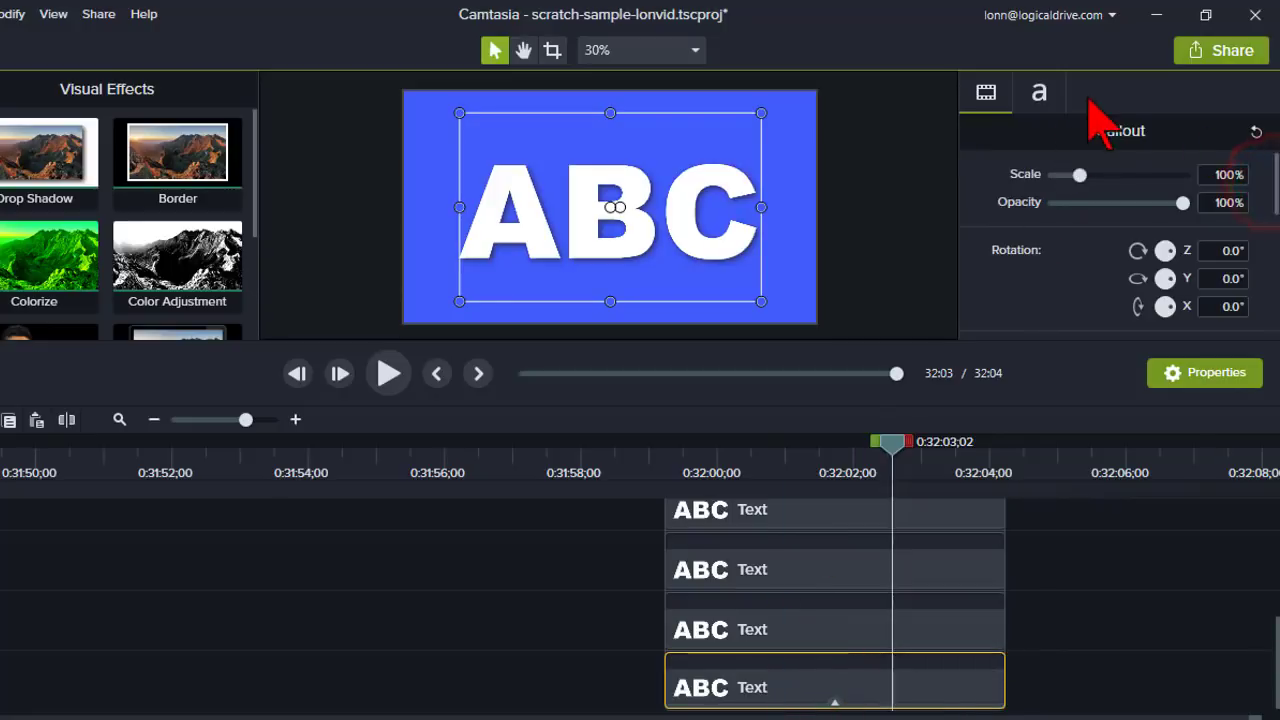
{"action": "left_click", "coordinate": [1042, 95]}
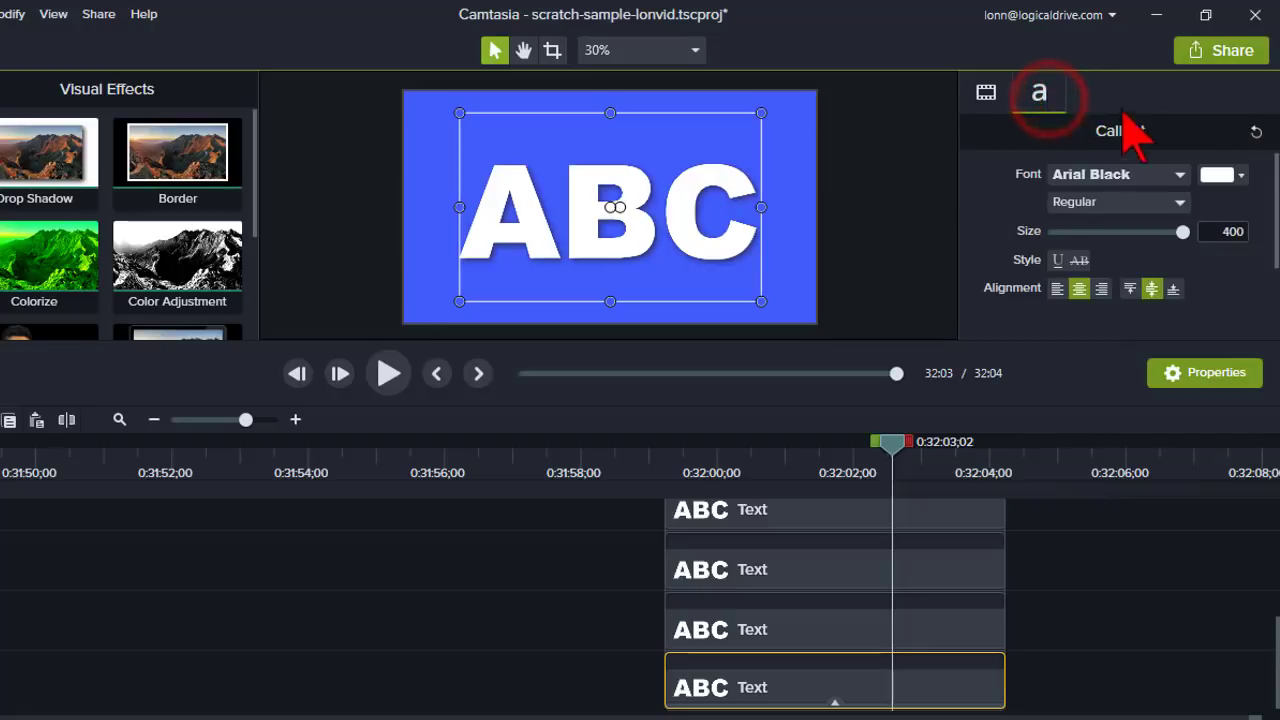
{"action": "left_click", "coordinate": [1241, 176]}
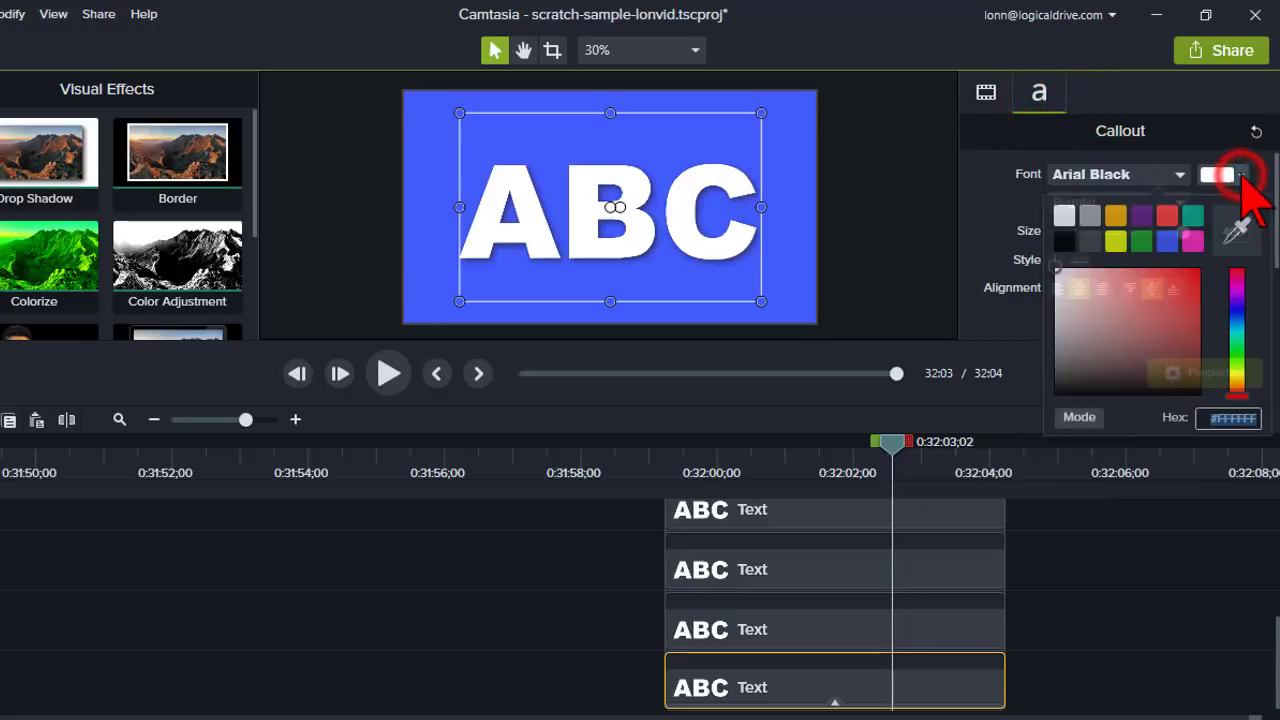
{"action": "left_click", "coordinate": [1167, 213]}
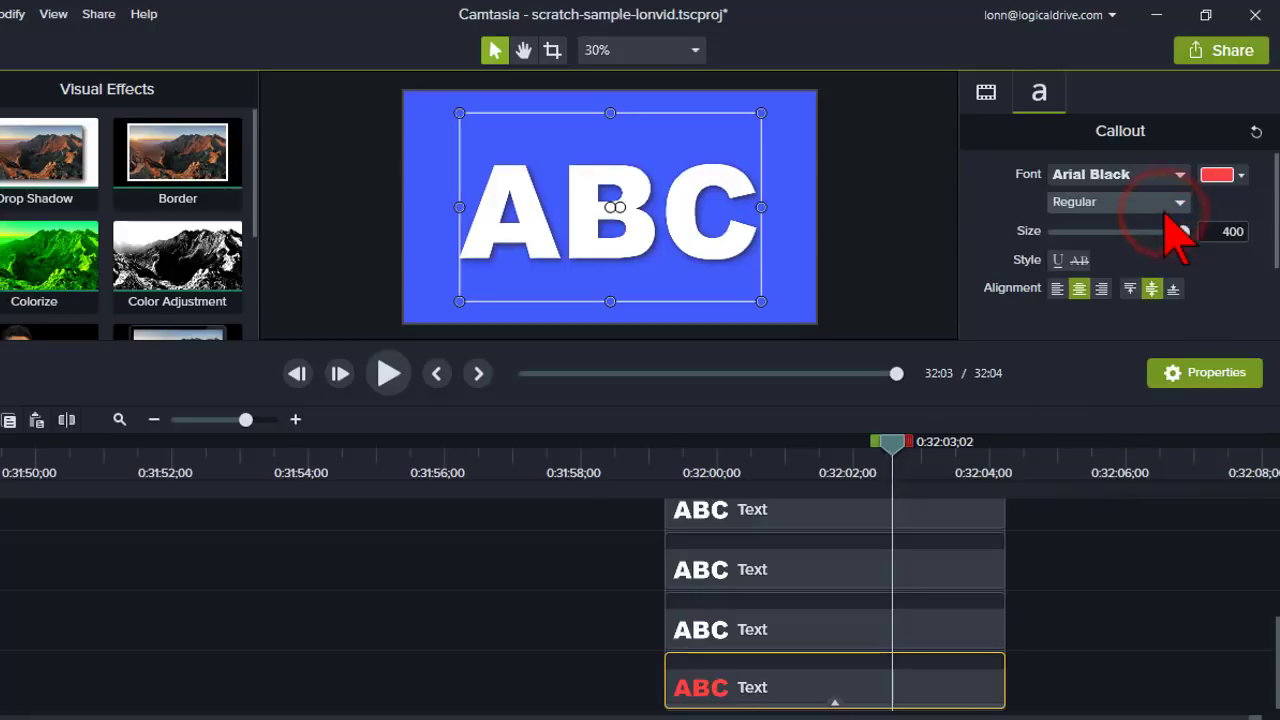
Set the top ABC callout's font colour to red
{"action": "scroll", "coordinate": [1100, 590], "scroll_direction": "up", "scroll_amount": 3}
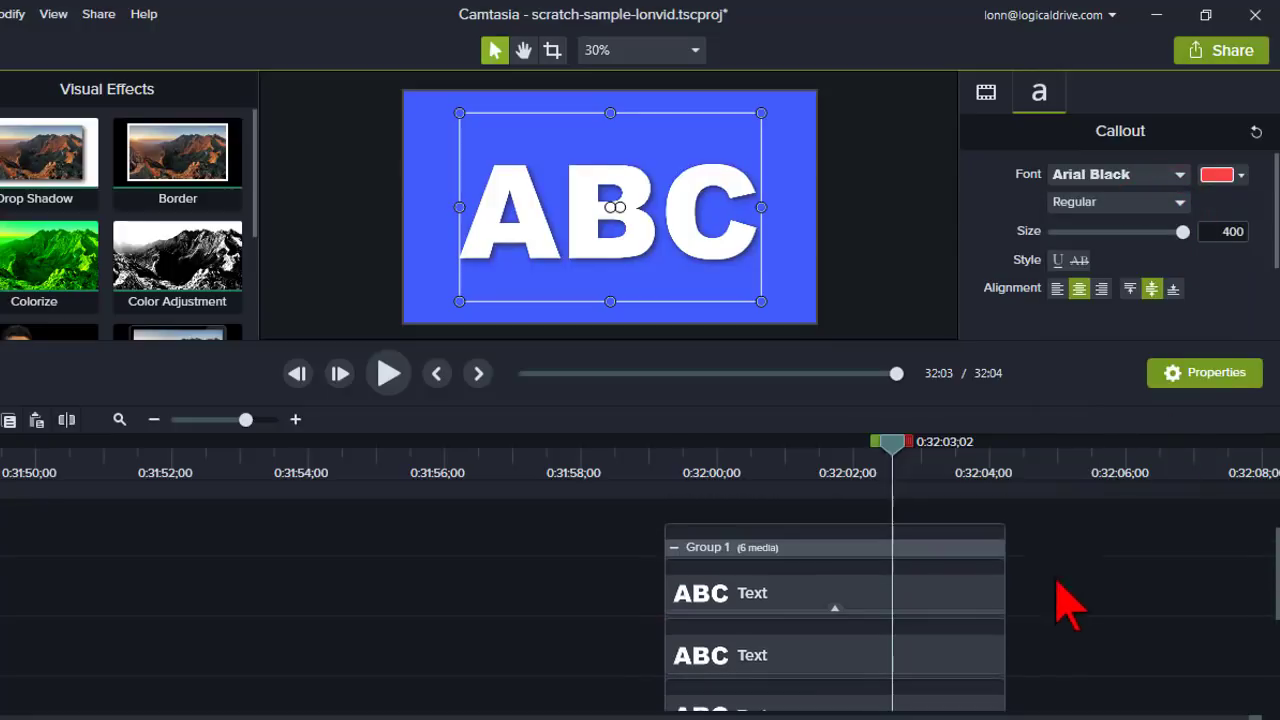
{"action": "left_click", "coordinate": [926, 585]}
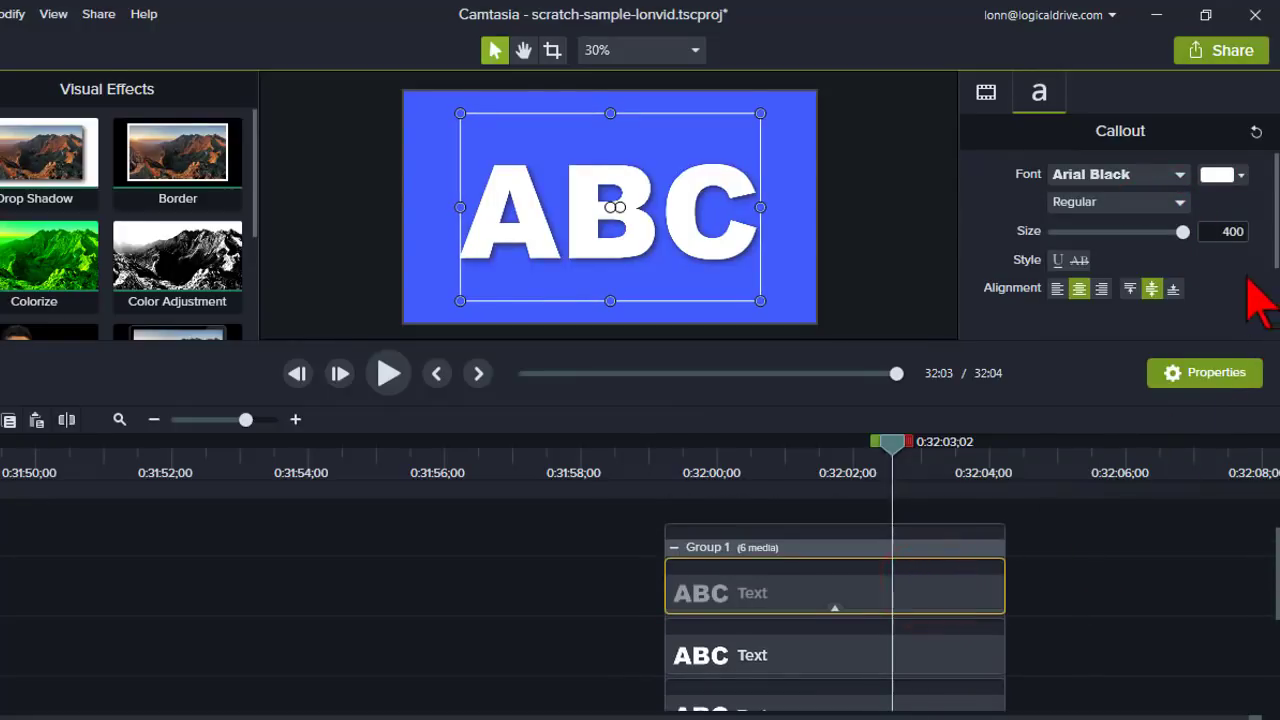
{"action": "left_click", "coordinate": [1240, 176]}
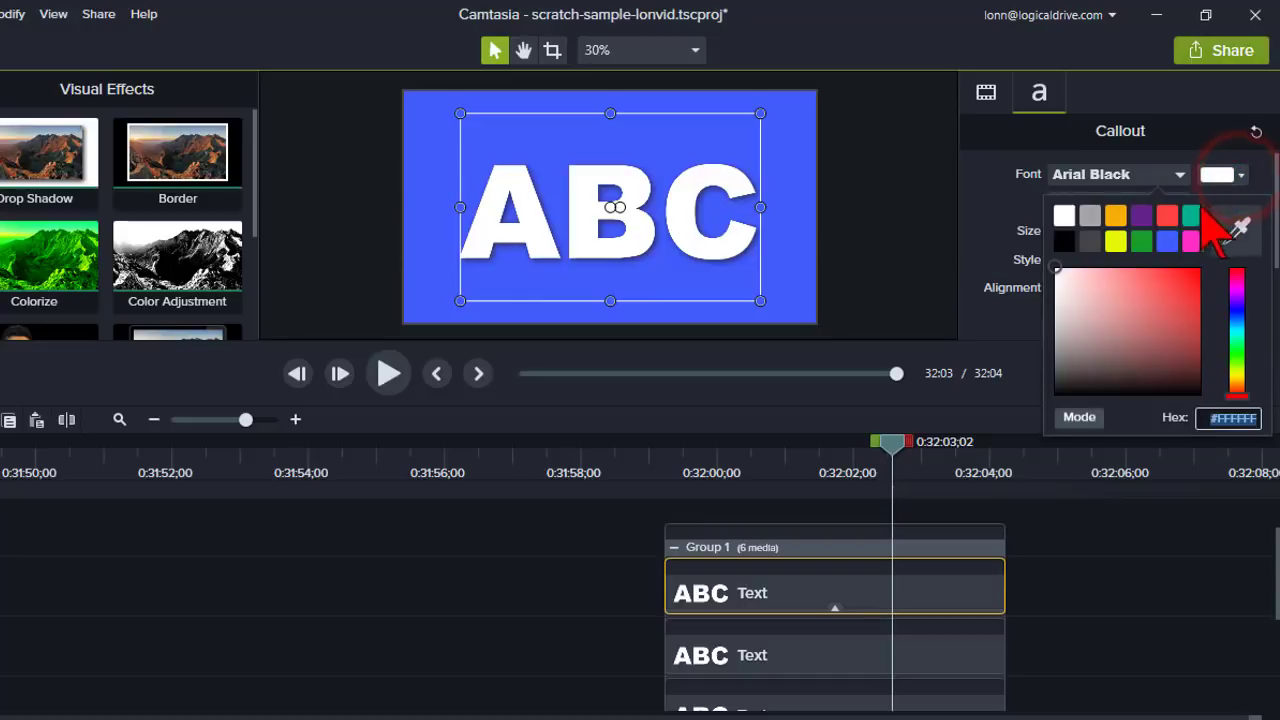
{"action": "left_click", "coordinate": [1170, 215]}
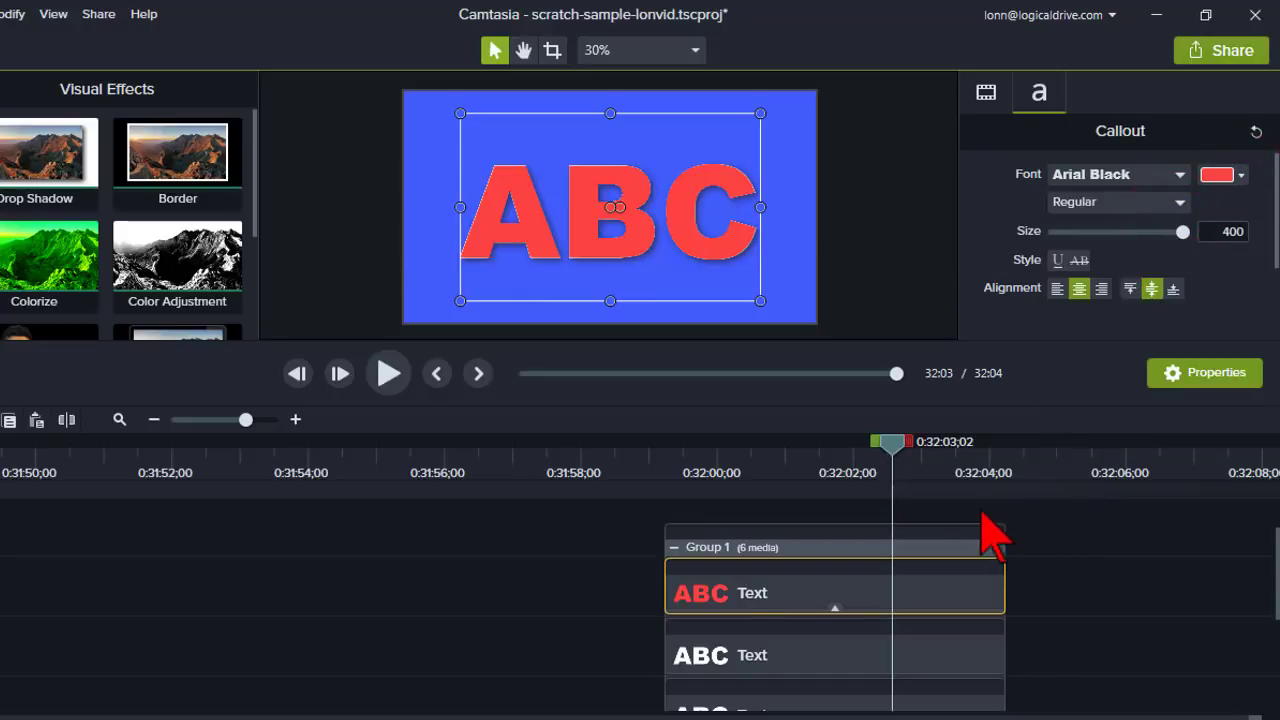
Preview the red-lettered -360° spin, then collapse Group 1 into a single track
{"action": "left_click_drag", "start_coordinate": [897, 455], "coordinate": [786, 474]}
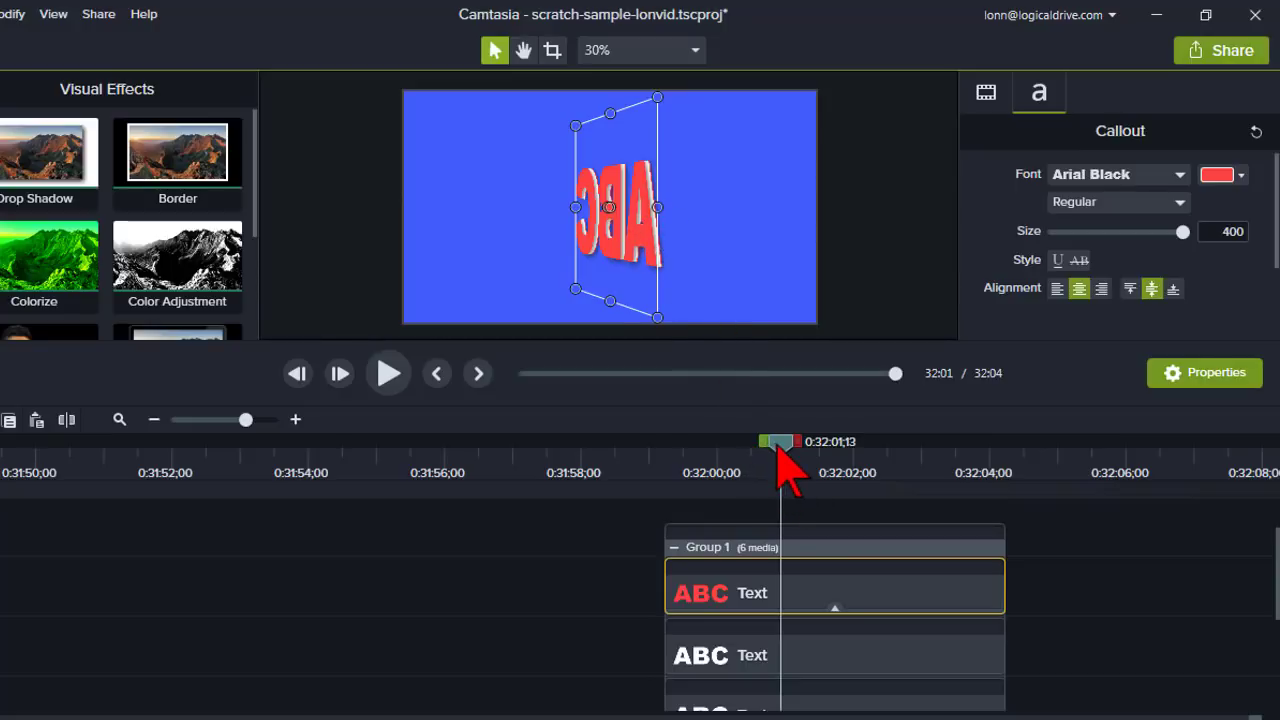
{"action": "left_click_drag", "start_coordinate": [779, 448], "coordinate": [665, 445]}
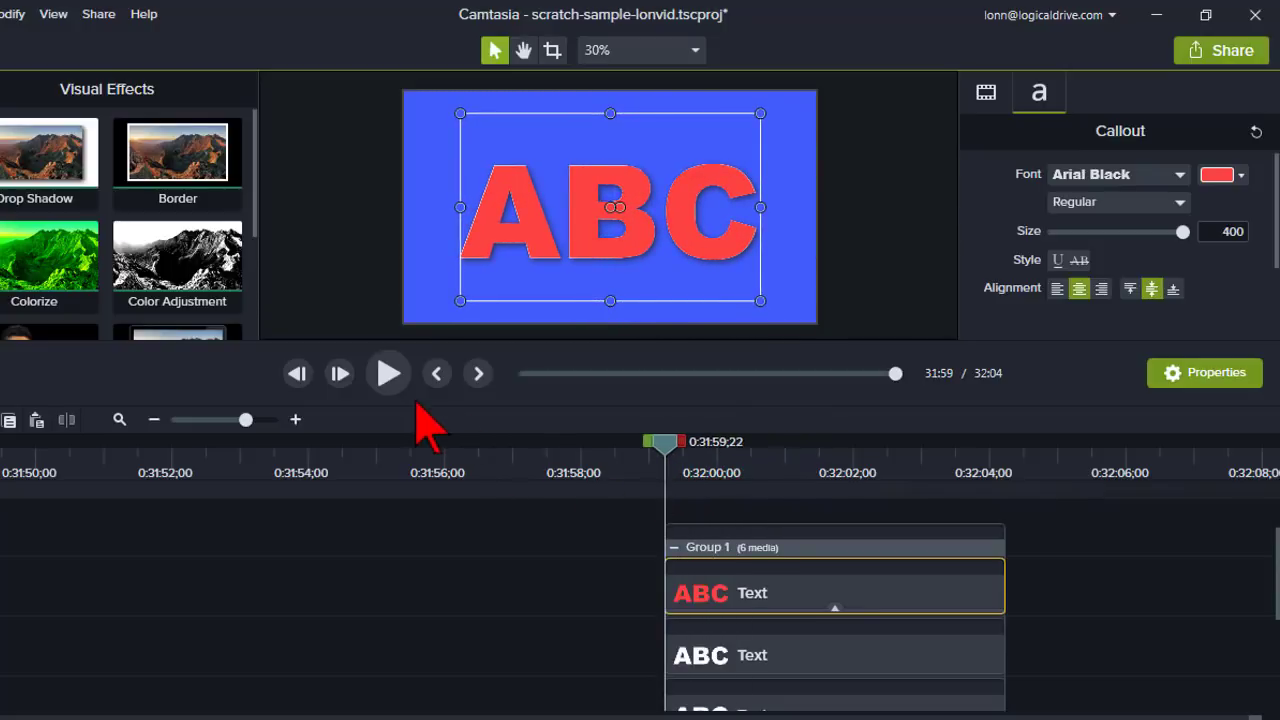
{"action": "left_click", "coordinate": [392, 376]}
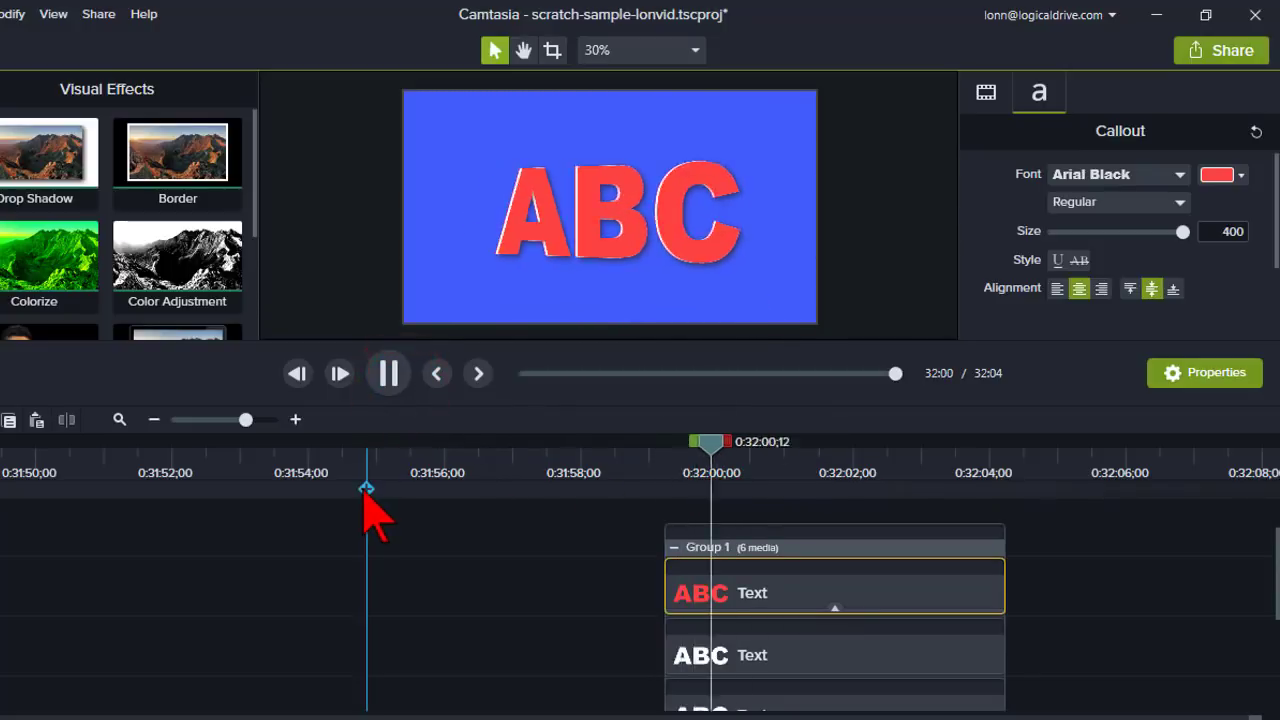
{"action": "left_click", "coordinate": [390, 375]}
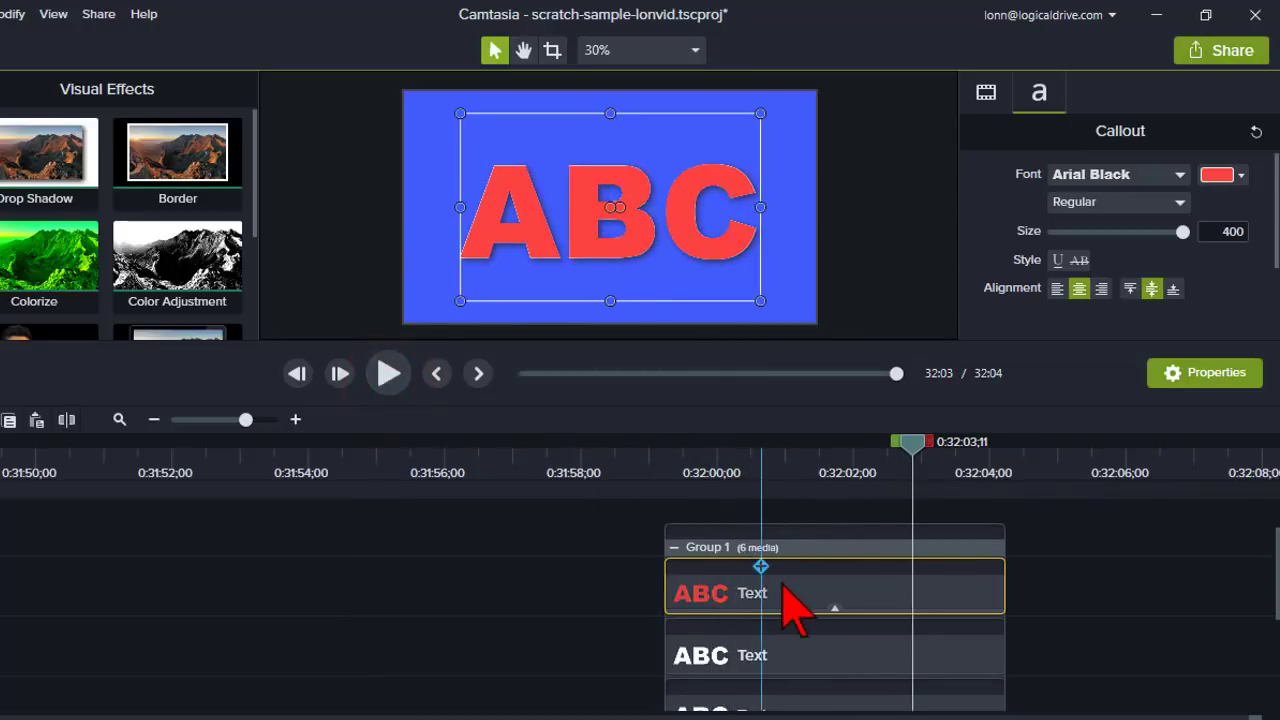
{"action": "left_click", "coordinate": [673, 547]}
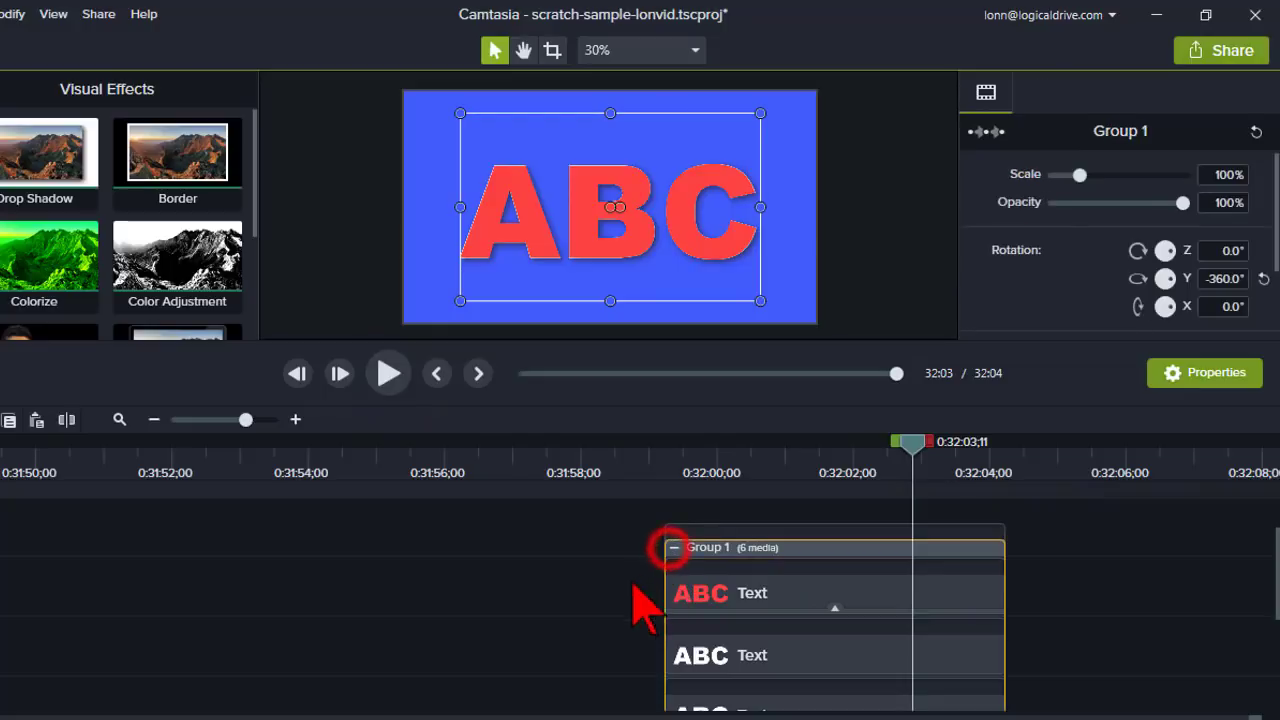